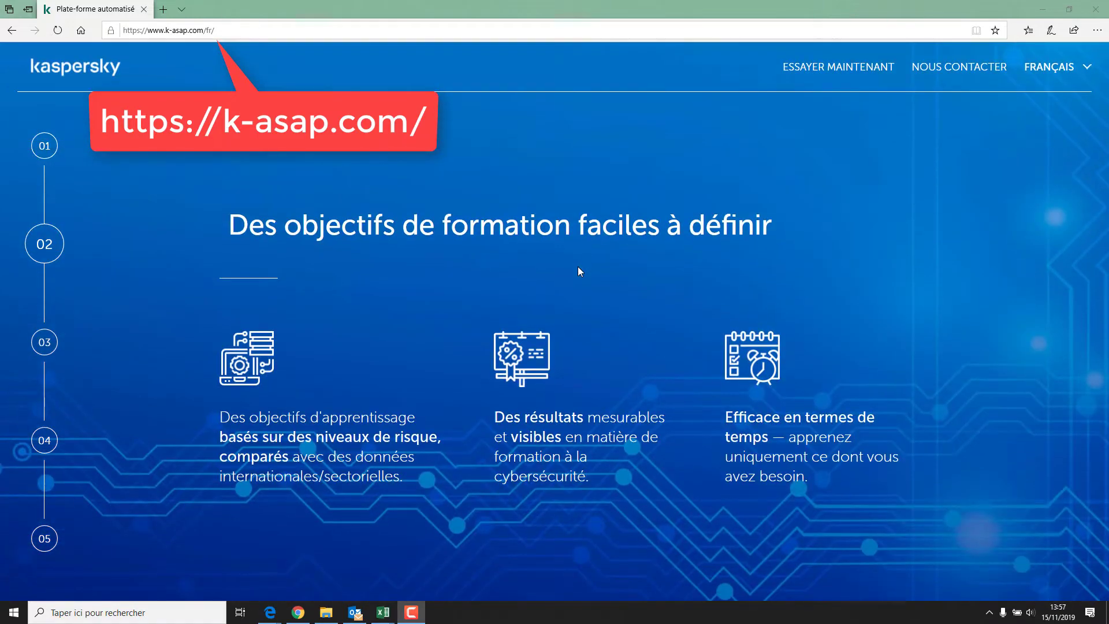
- Start the free trial and choose Europe as the data storage region
{"action": "scroll", "coordinate": [580, 271], "scroll_direction": "down", "scroll_amount": 3}
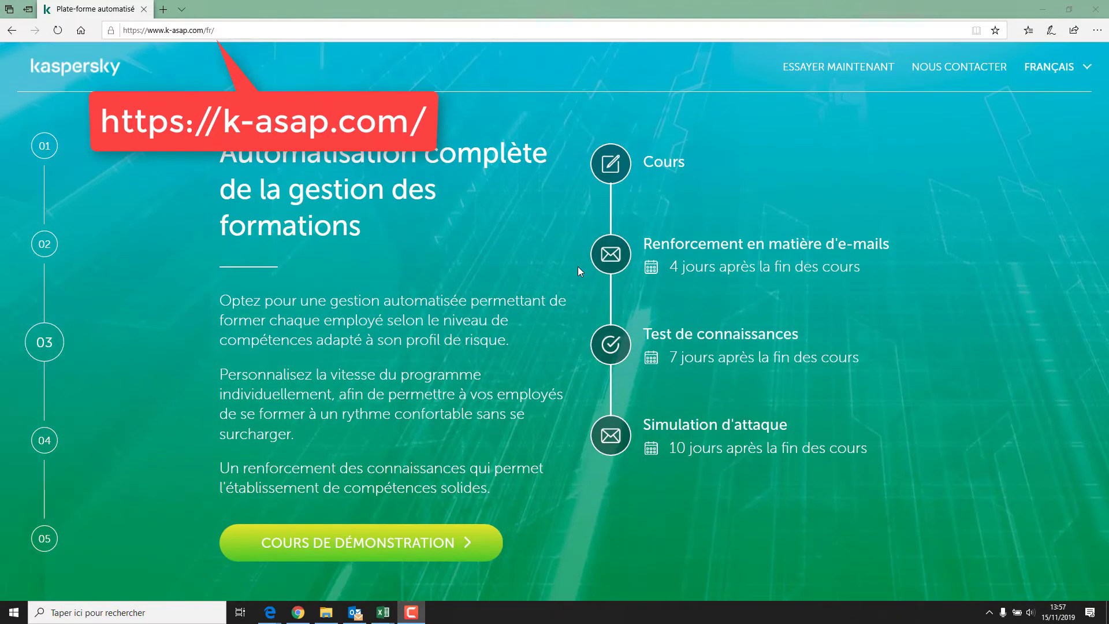
{"action": "scroll", "coordinate": [579, 269], "scroll_direction": "down", "scroll_amount": 3}
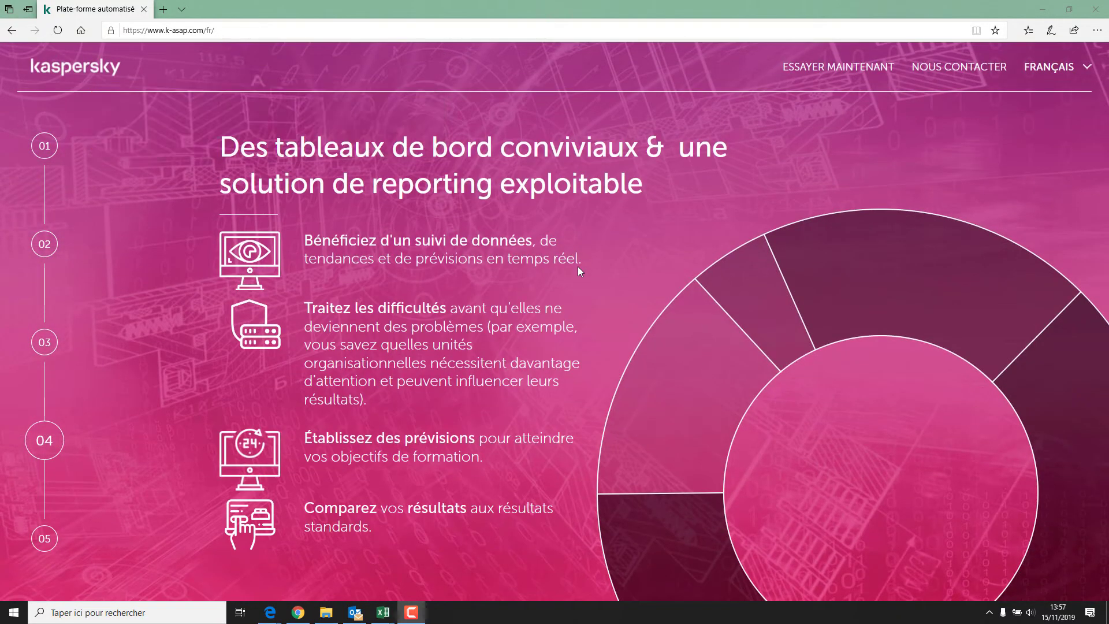
{"action": "scroll", "coordinate": [579, 269], "scroll_direction": "down", "scroll_amount": 3}
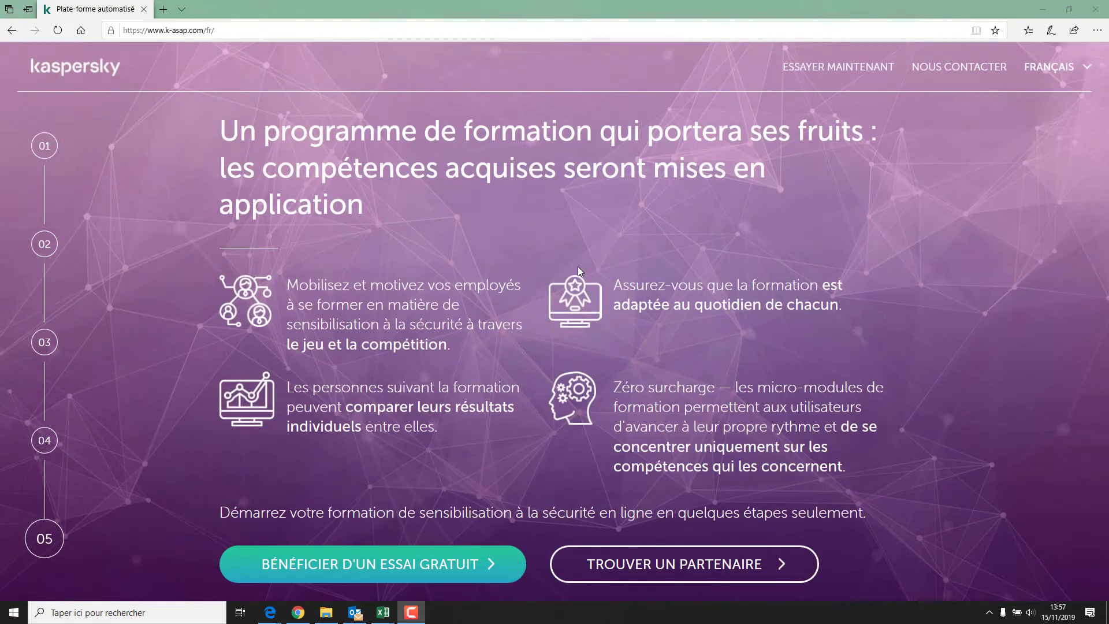
{"action": "left_click", "coordinate": [351, 572]}
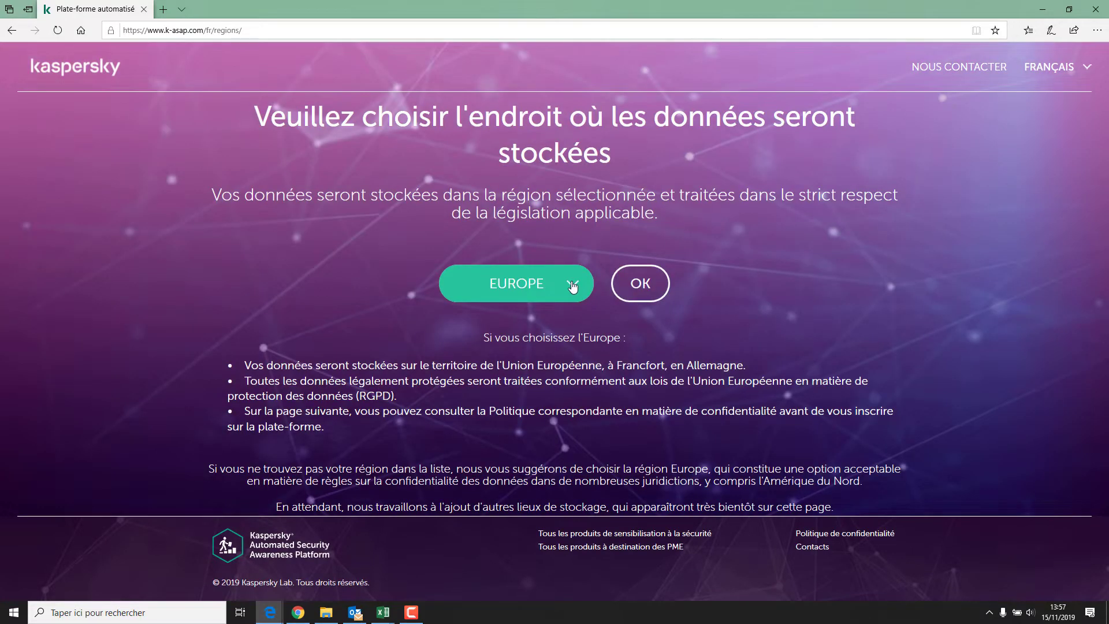
{"action": "left_click", "coordinate": [572, 284]}
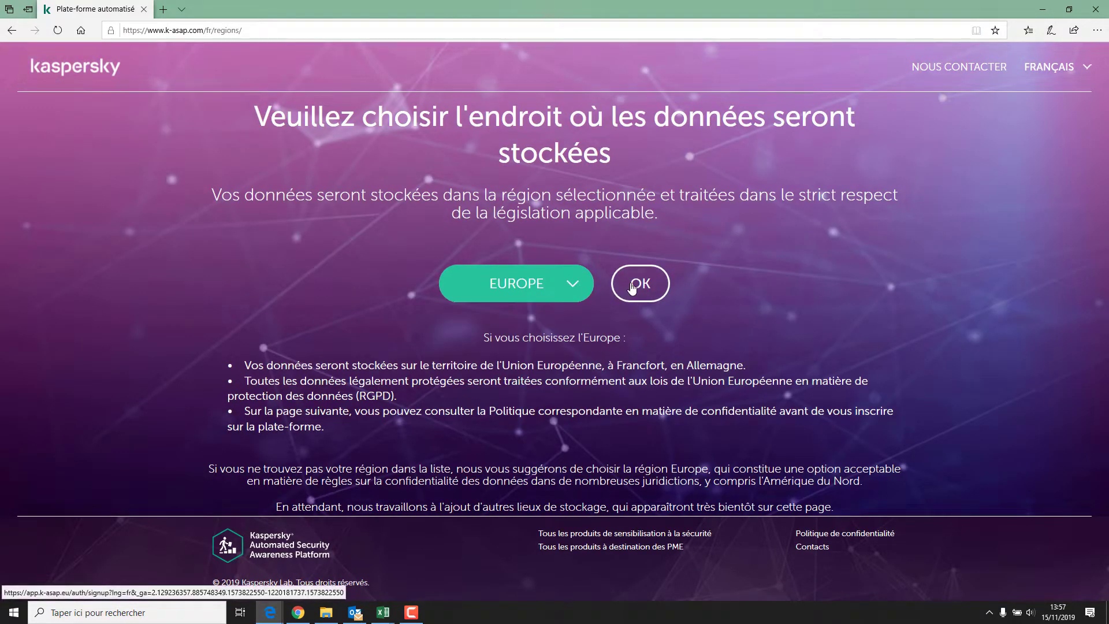
{"action": "left_click", "coordinate": [636, 284]}
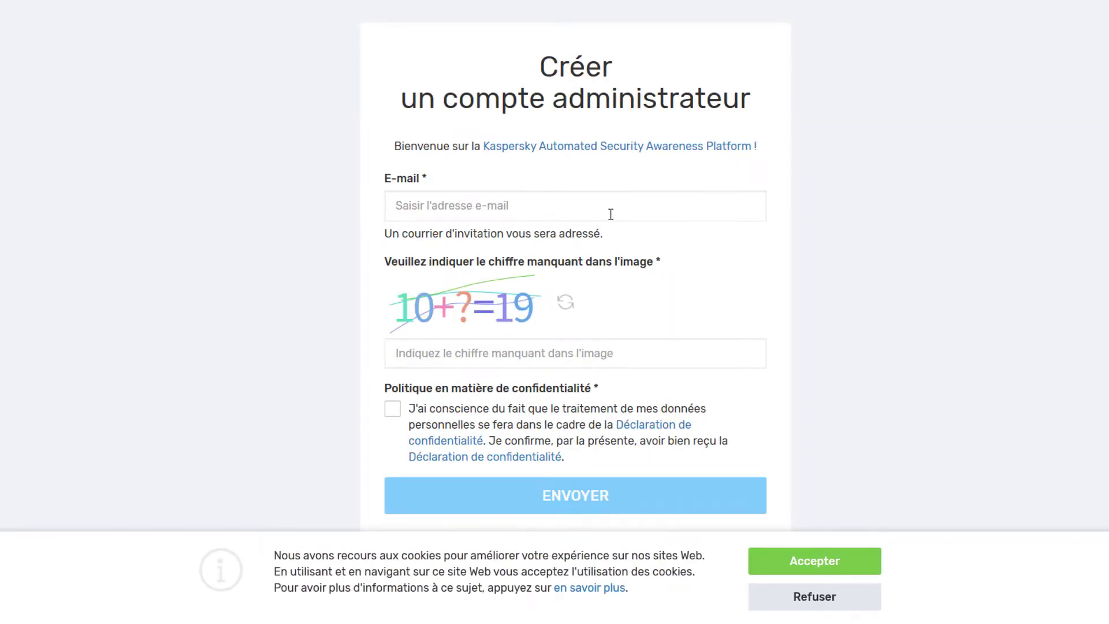
- Submit the administrator e-mail with captcha answer 9, accepting the privacy statement and cookies
{"action": "left_click", "coordinate": [610, 215]}
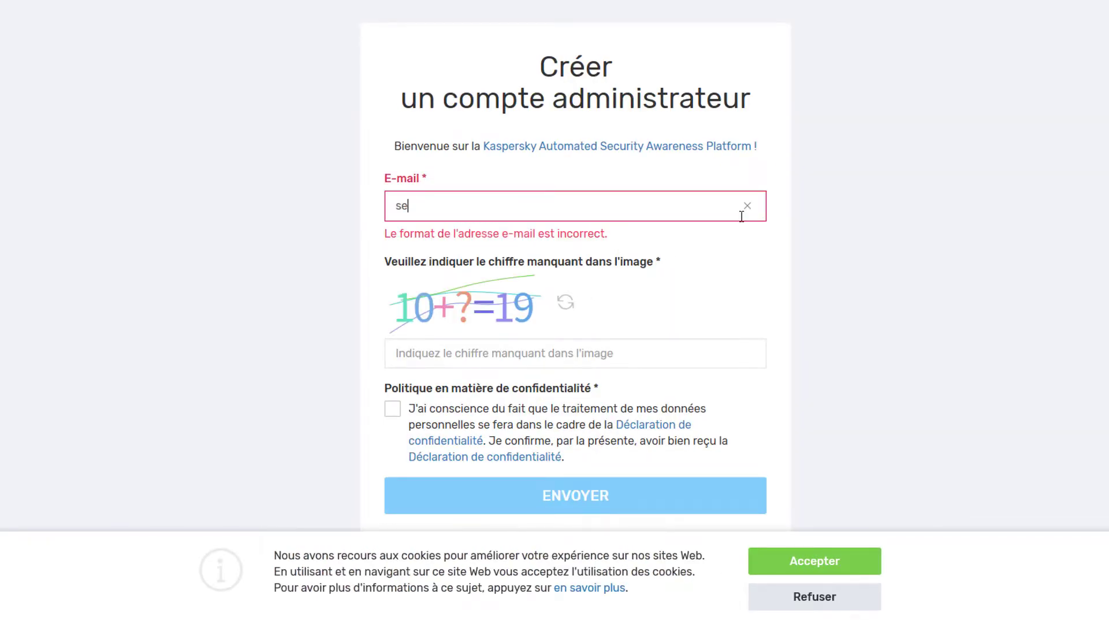
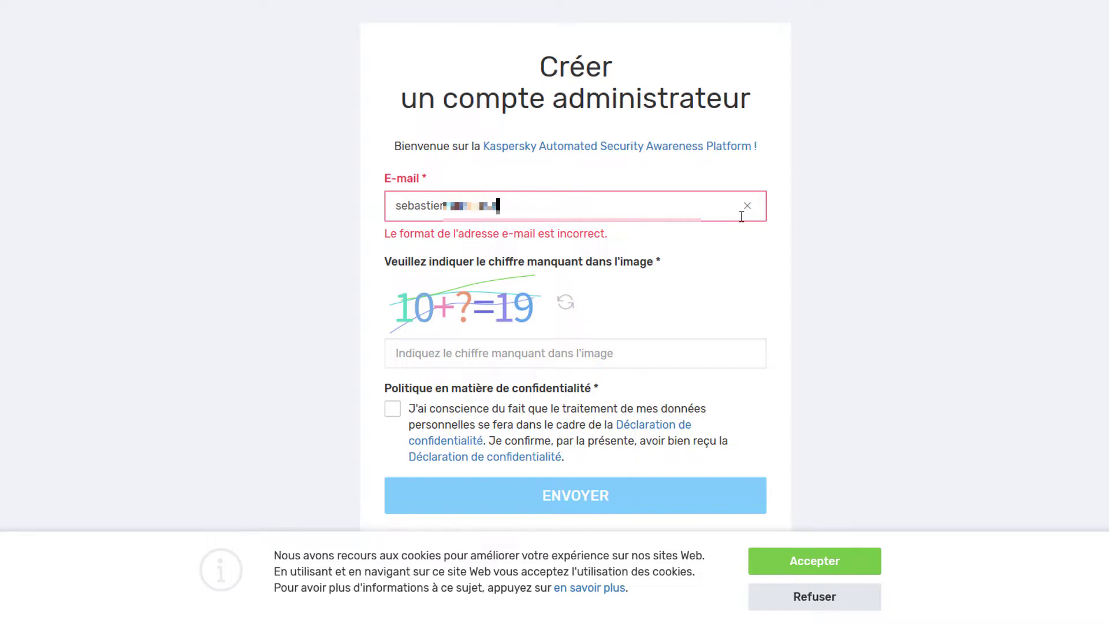
{"action": "key", "text": "Tab"}
{"action": "type", "text": "9"}
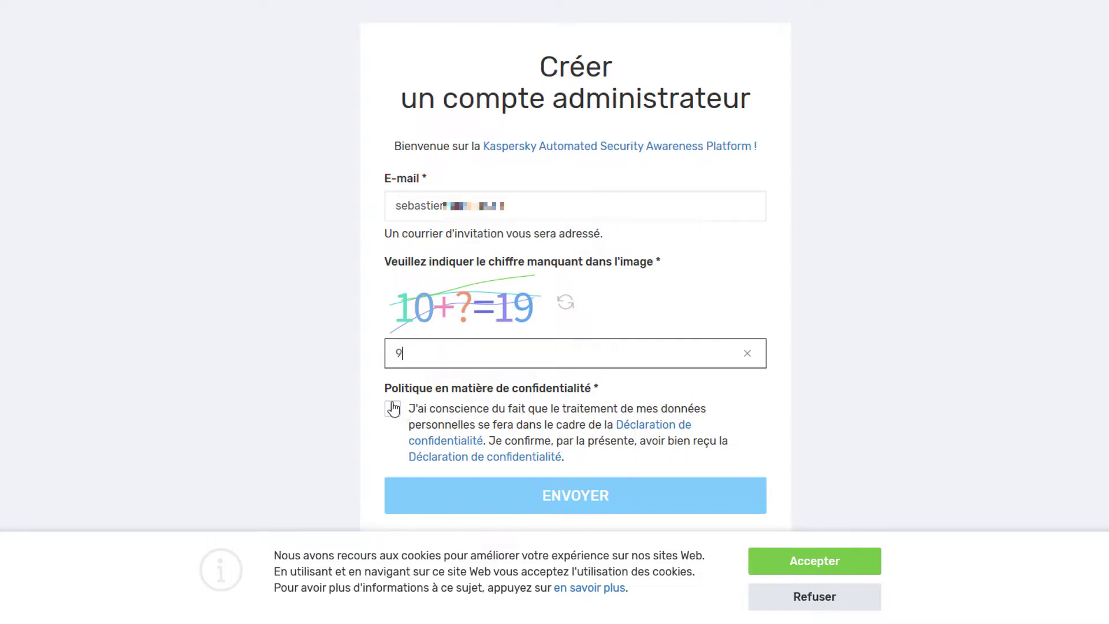
{"action": "left_click", "coordinate": [392, 408]}
{"action": "left_click", "coordinate": [820, 570]}
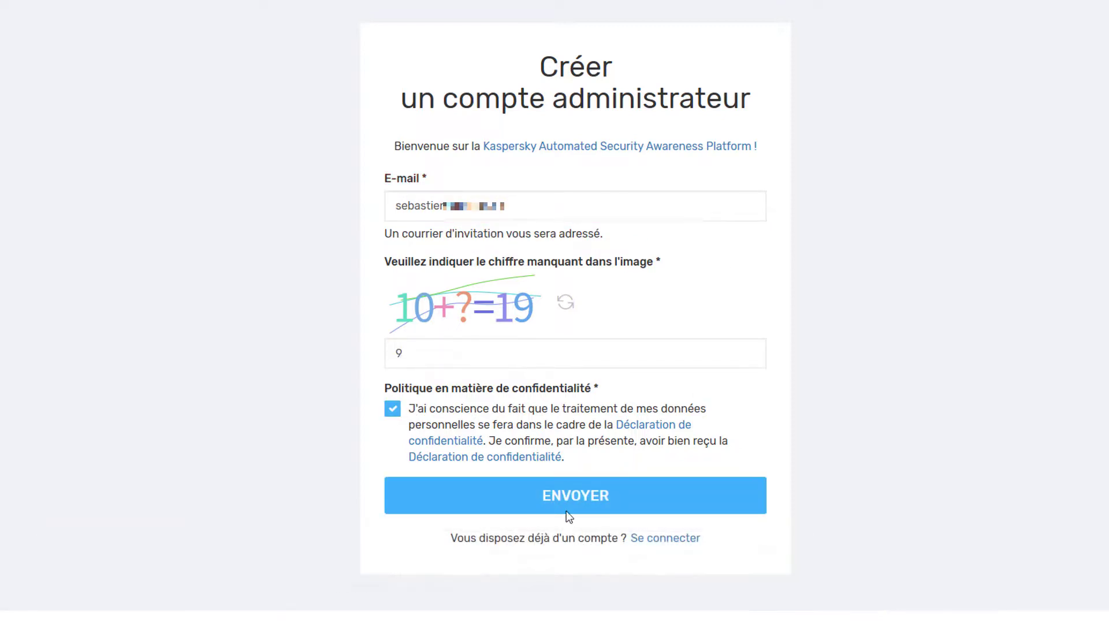
{"action": "left_click", "coordinate": [575, 498]}
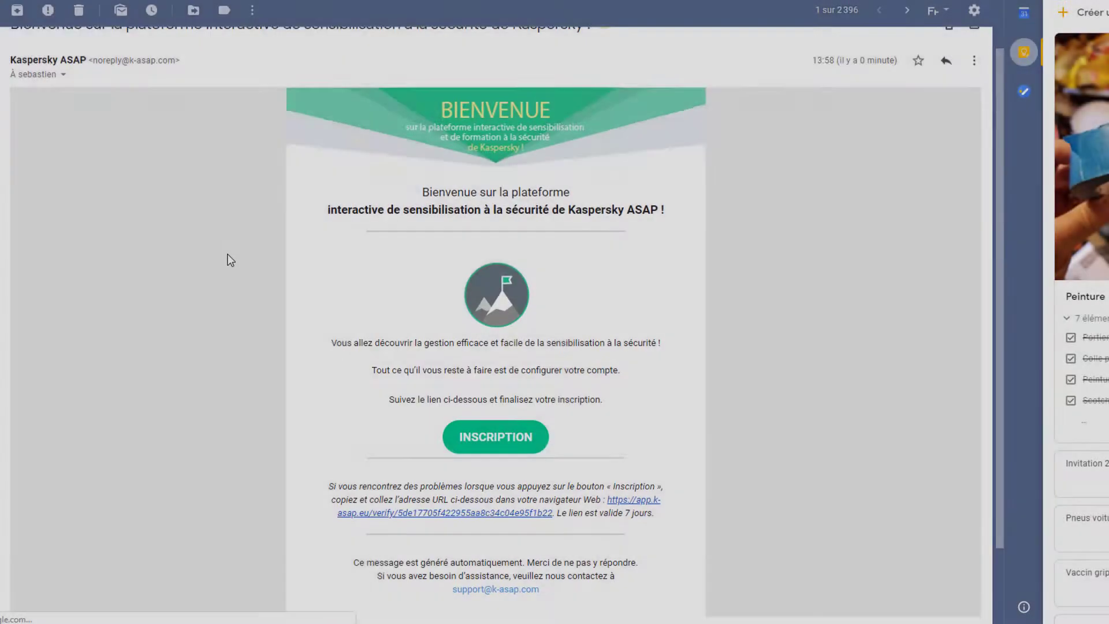
- Follow the INSCRIPTION registration link in the welcome e-mail
{"action": "scroll", "coordinate": [228, 258], "scroll_direction": "down", "scroll_amount": 2}
{"action": "scroll", "coordinate": [482, 438], "scroll_direction": "up", "scroll_amount": 3}
{"action": "left_click", "coordinate": [480, 472]}
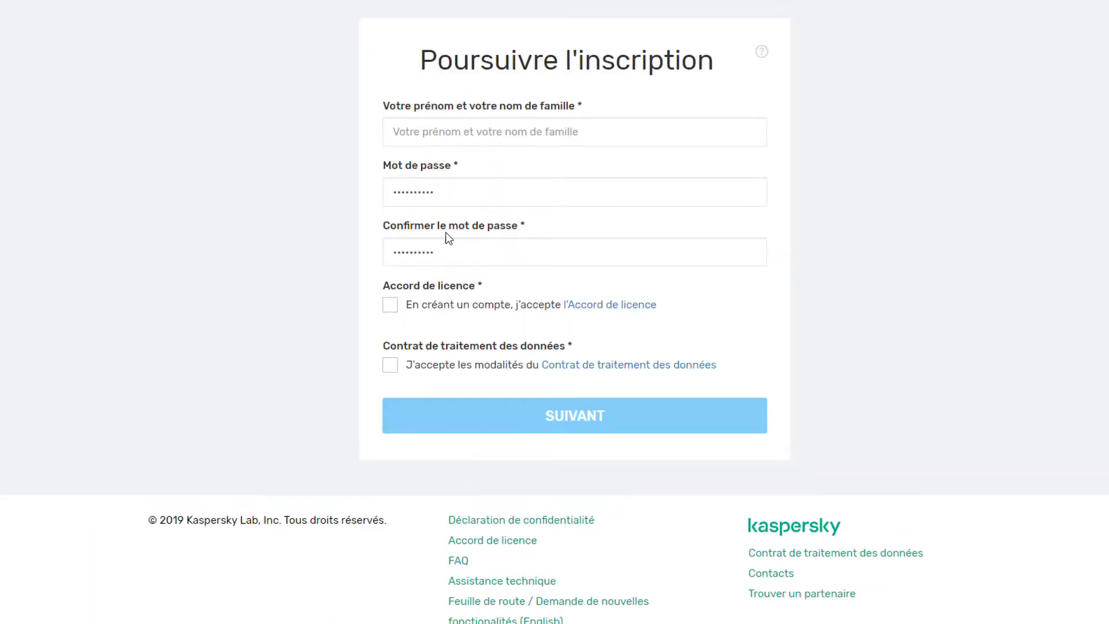
- Enter the administrator's full name and password, accept both agreements, and continue
{"action": "left_click", "coordinate": [491, 131]}
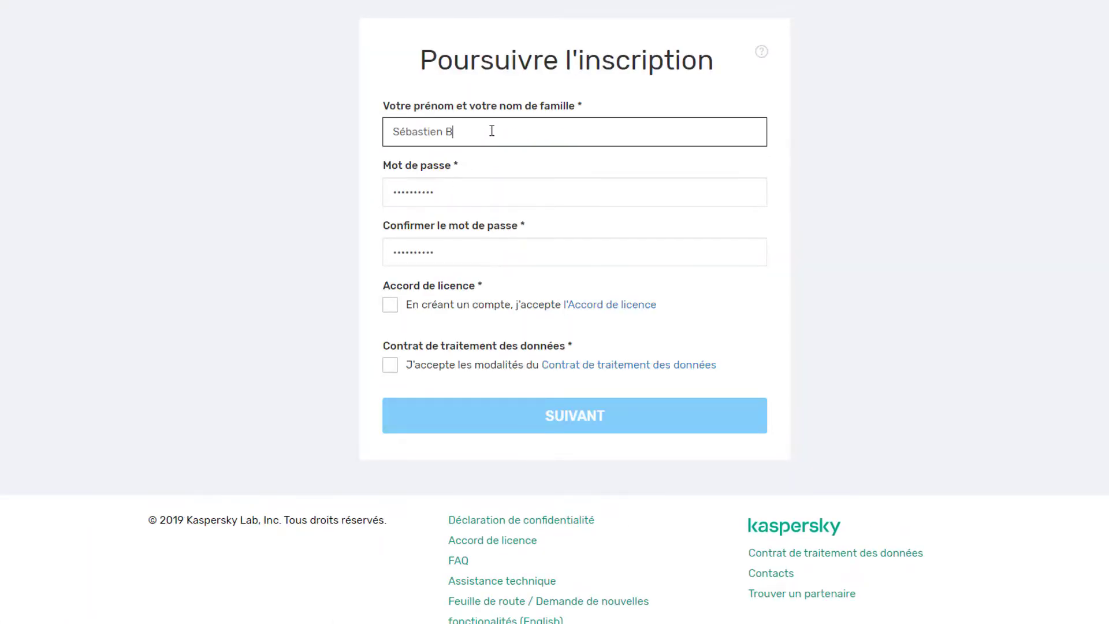
{"action": "key", "text": "Tab"}
{"action": "left_click", "coordinate": [478, 255]}
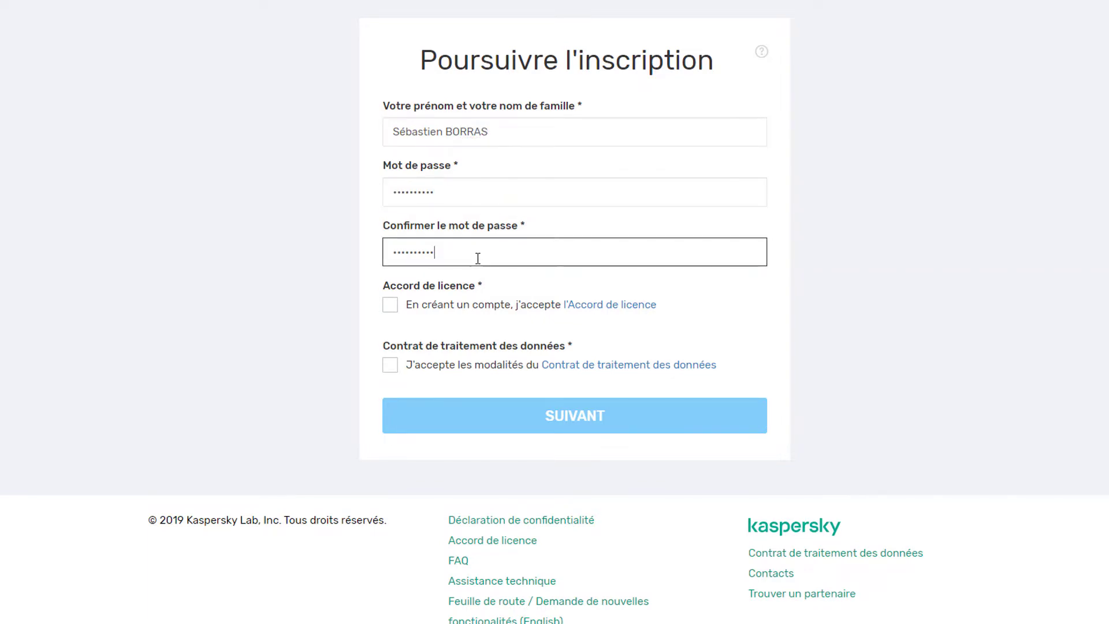
{"action": "left_click_drag", "start_coordinate": [439, 257], "coordinate": [333, 258]}
{"action": "key", "text": "ctrl+v"}
{"action": "left_click", "coordinate": [389, 307]}
{"action": "left_click", "coordinate": [390, 306]}
{"action": "left_click", "coordinate": [389, 365]}
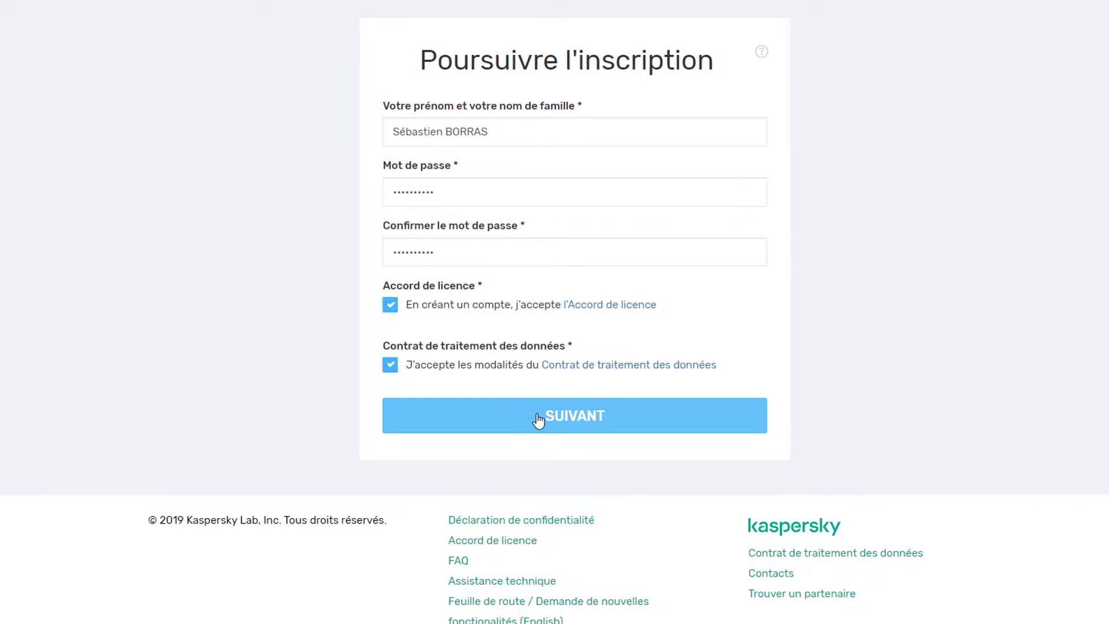
{"action": "left_click", "coordinate": [538, 422]}
- Enter SB SARL as the company name with France as the country
{"action": "left_click", "coordinate": [573, 131]}
{"action": "type", "text": "SB "}
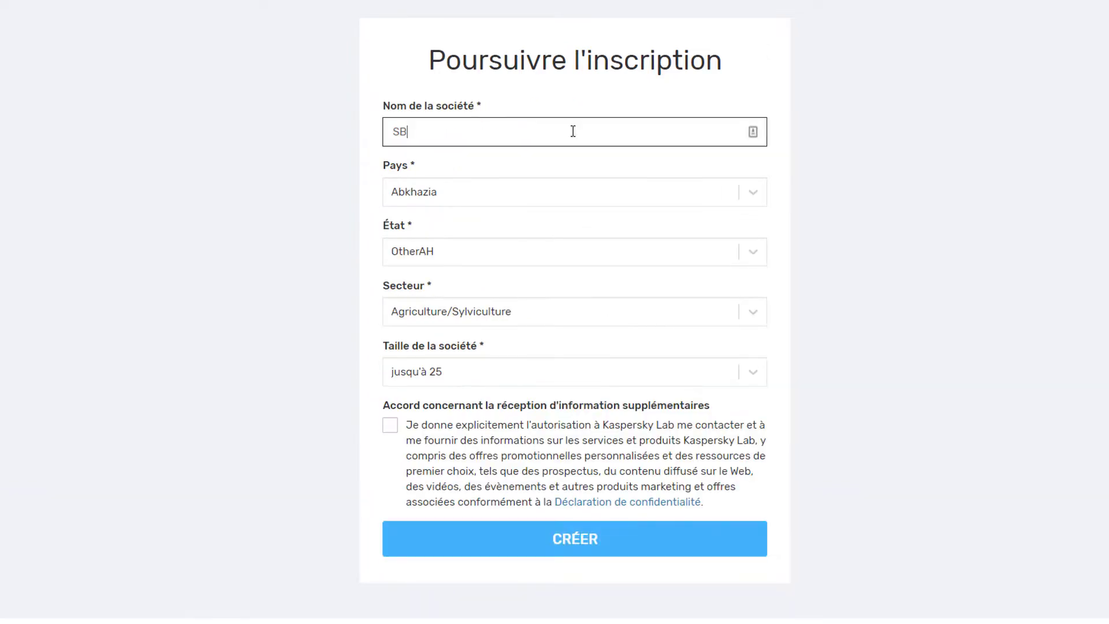
{"action": "type", "text": "SARL"}
{"action": "key", "text": "Tab"}
{"action": "type", "text": "France"}
{"action": "key", "text": "Return"}
{"action": "key", "text": "Tab"}
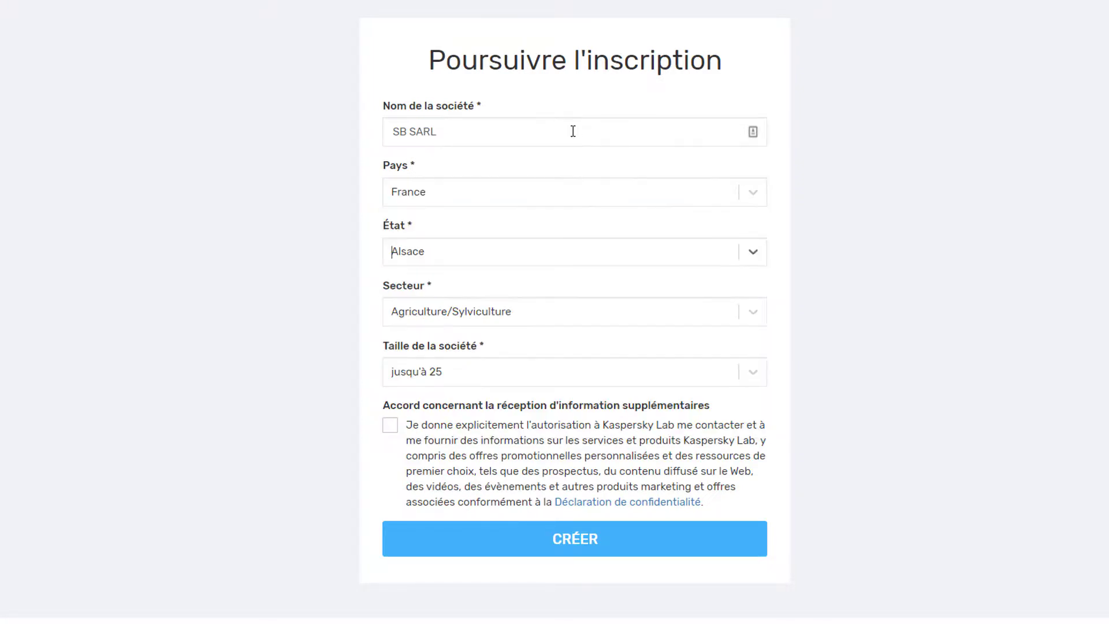
- Choose Ile-de-France, Construction and jusqu'à 25 staff, accept extra information, and create the account
{"action": "left_click", "coordinate": [753, 253]}
{"action": "type", "text": "i"}
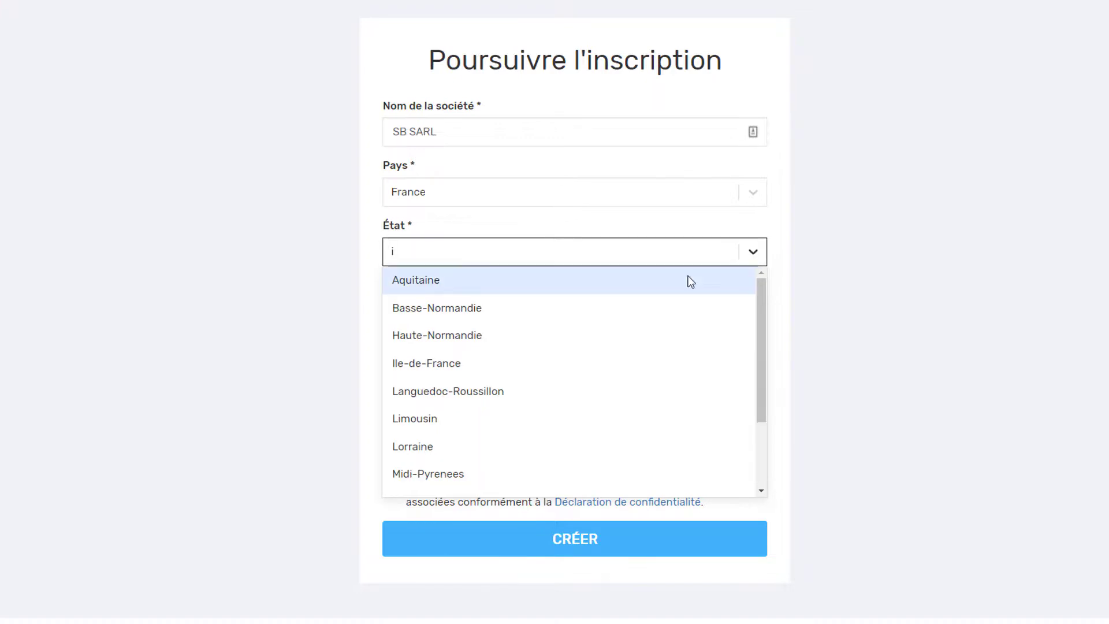
{"action": "left_click", "coordinate": [517, 355]}
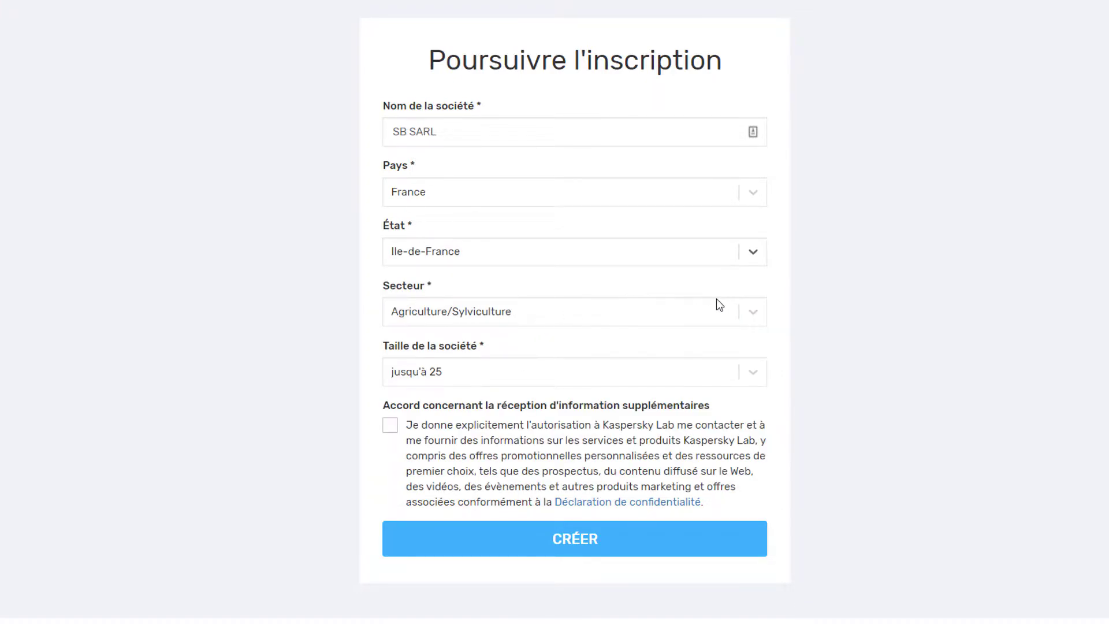
{"action": "left_click", "coordinate": [753, 312]}
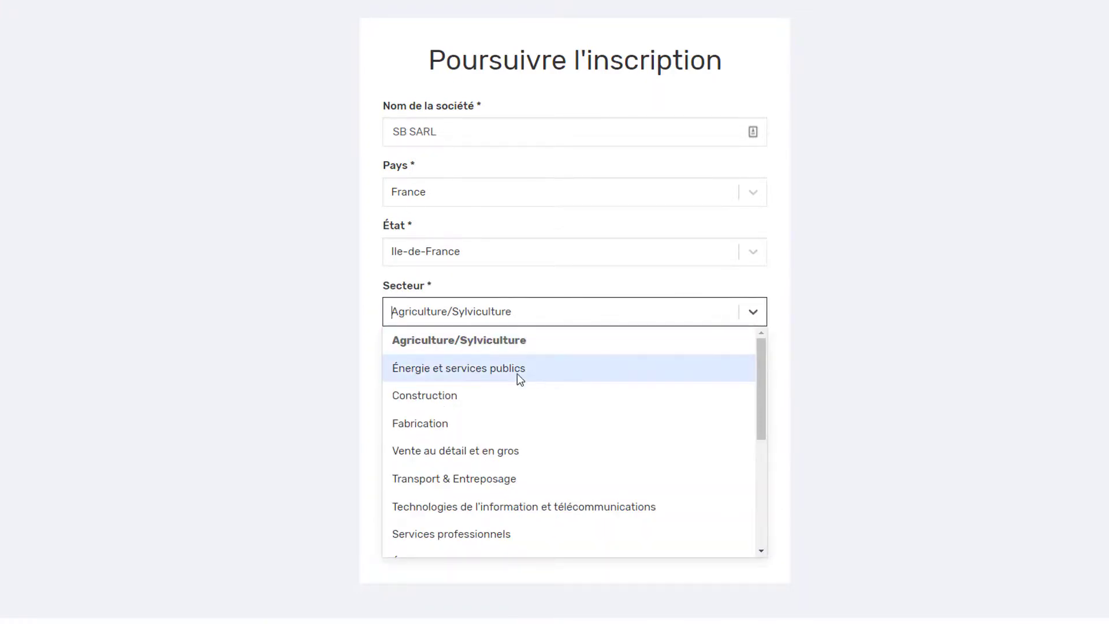
{"action": "left_click", "coordinate": [503, 404]}
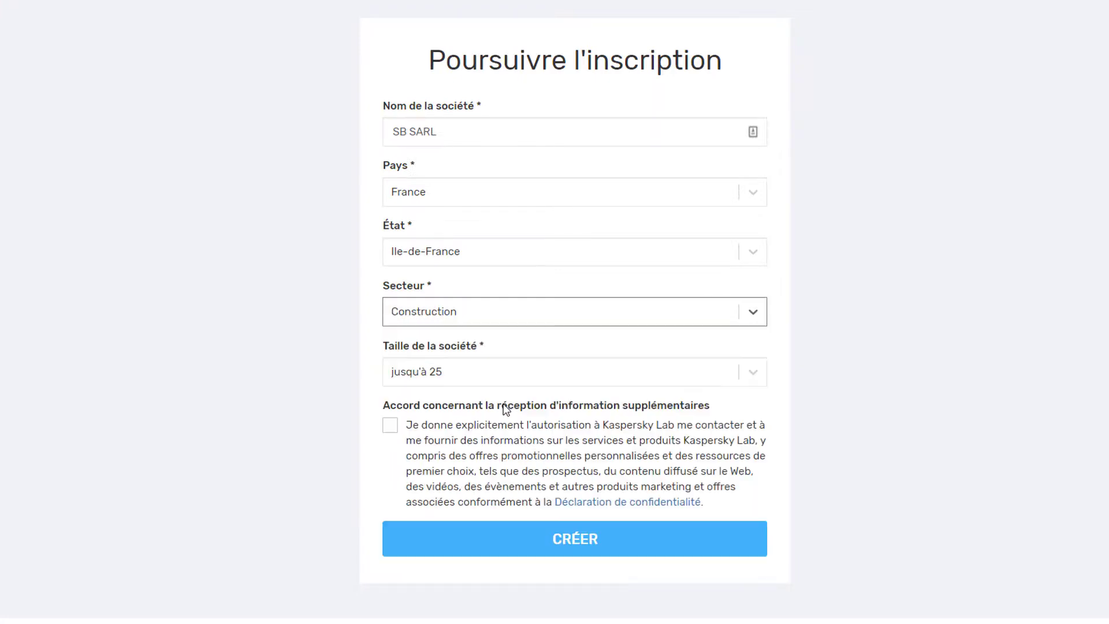
{"action": "left_click", "coordinate": [753, 374]}
{"action": "left_click", "coordinate": [754, 375]}
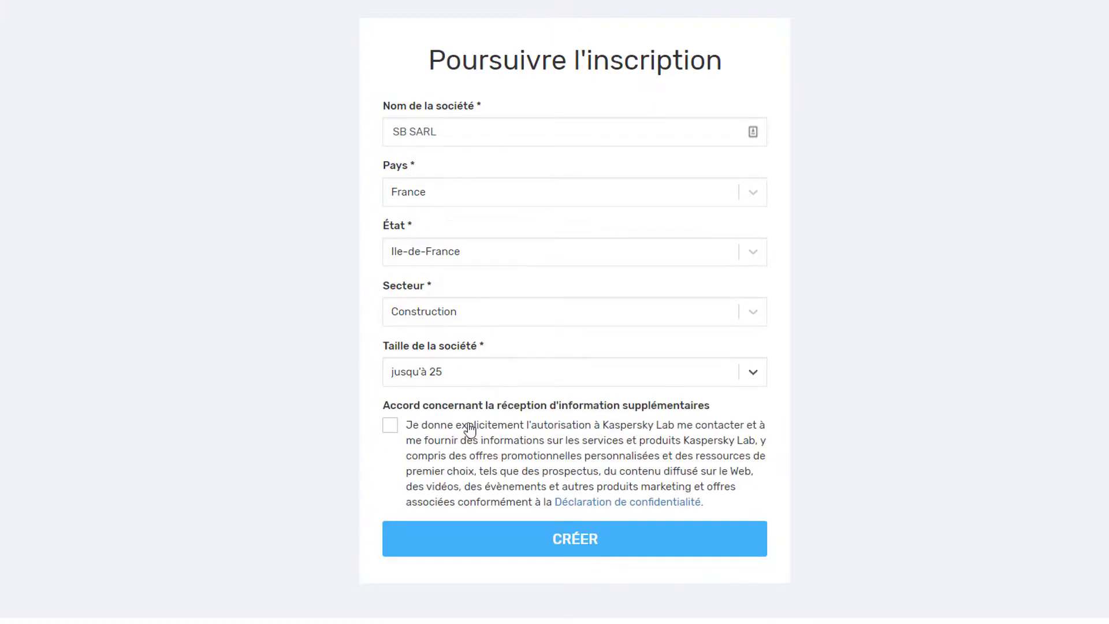
{"action": "left_click", "coordinate": [390, 427]}
{"action": "left_click", "coordinate": [589, 547]}
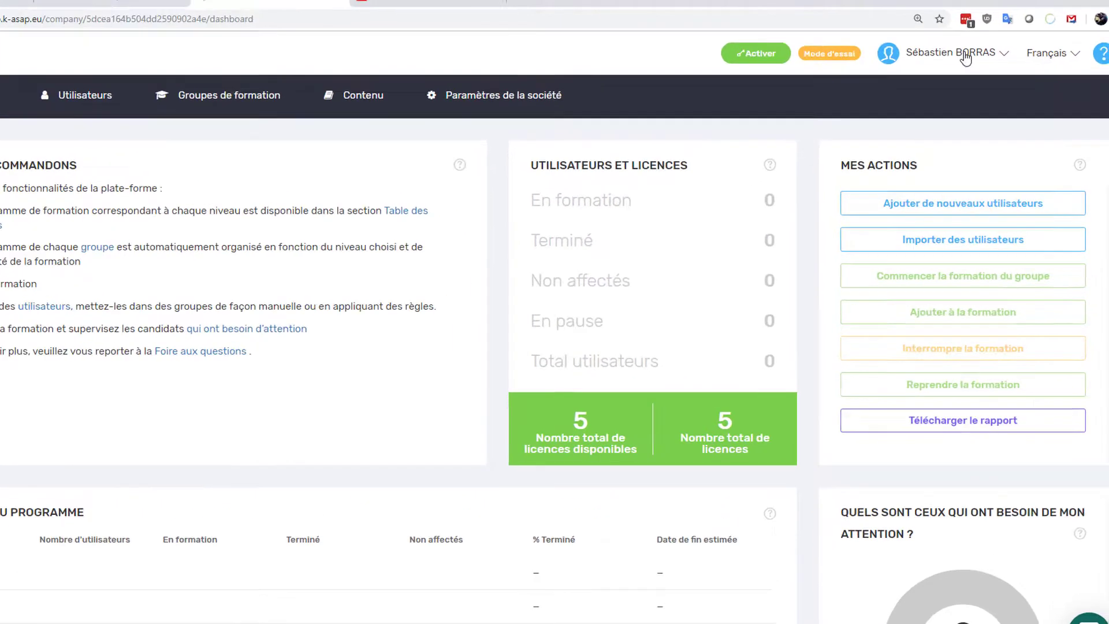
- Review the 5-user Trial licence under Licences and Companies, then go to Administrateurs
{"action": "left_click", "coordinate": [985, 46]}
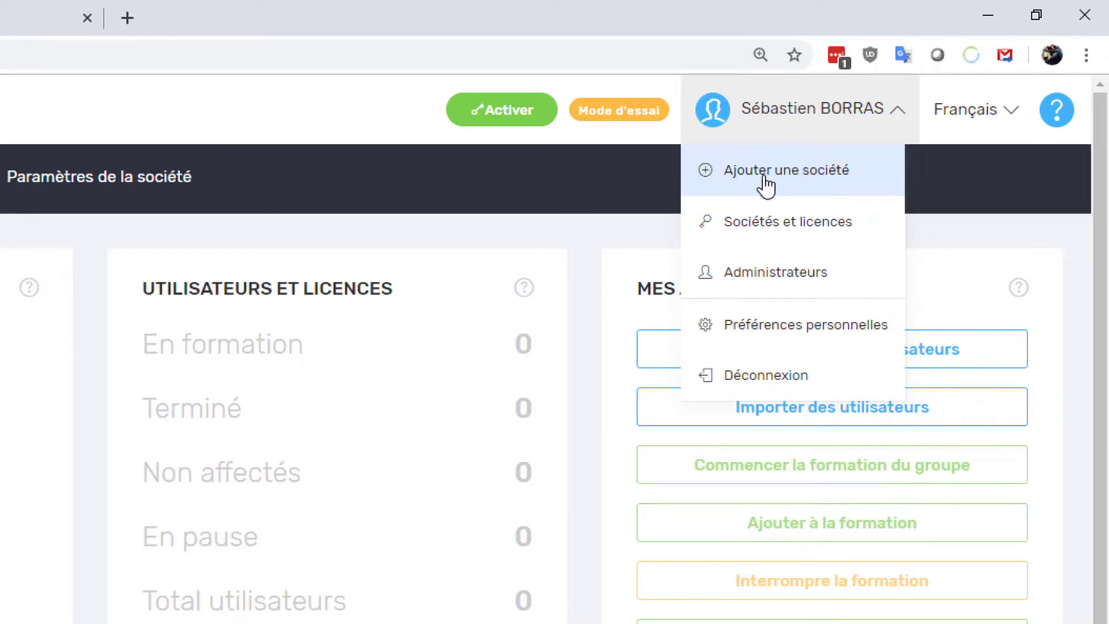
{"action": "left_click", "coordinate": [777, 234]}
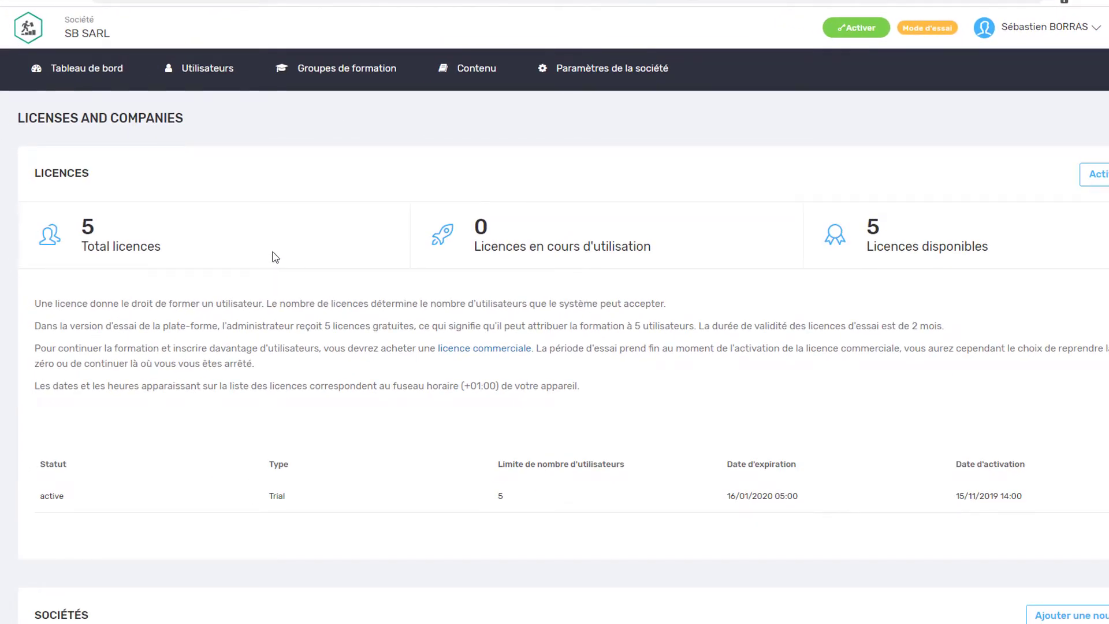
{"action": "scroll", "coordinate": [273, 252], "scroll_direction": "down", "scroll_amount": 2}
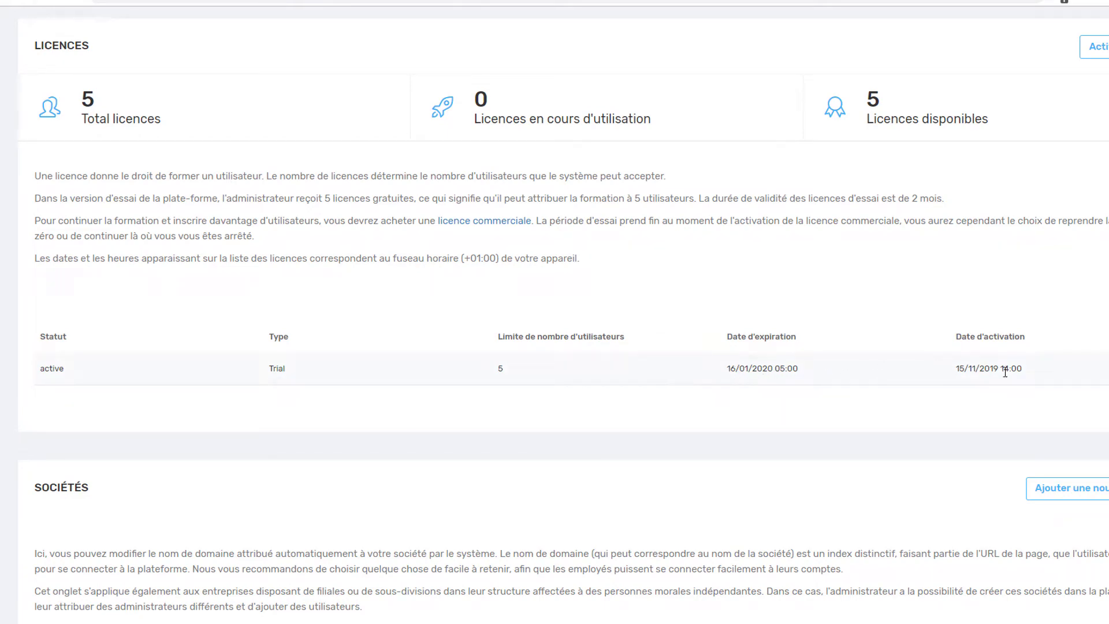
{"action": "scroll", "coordinate": [572, 396], "scroll_direction": "down", "scroll_amount": 4}
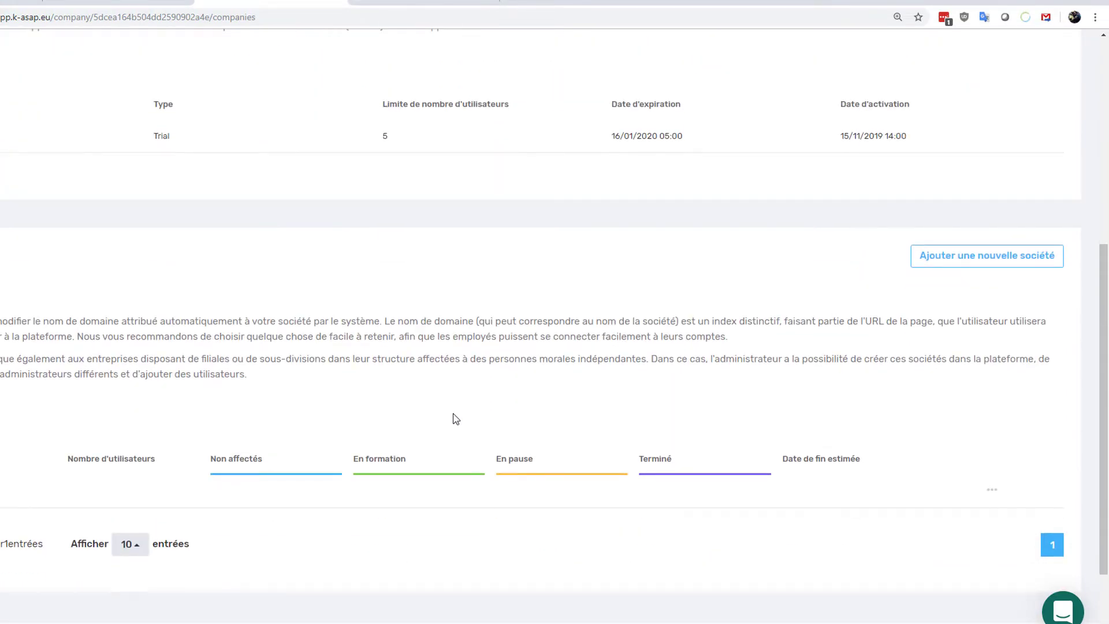
{"action": "scroll", "coordinate": [456, 418], "scroll_direction": "up", "scroll_amount": 6}
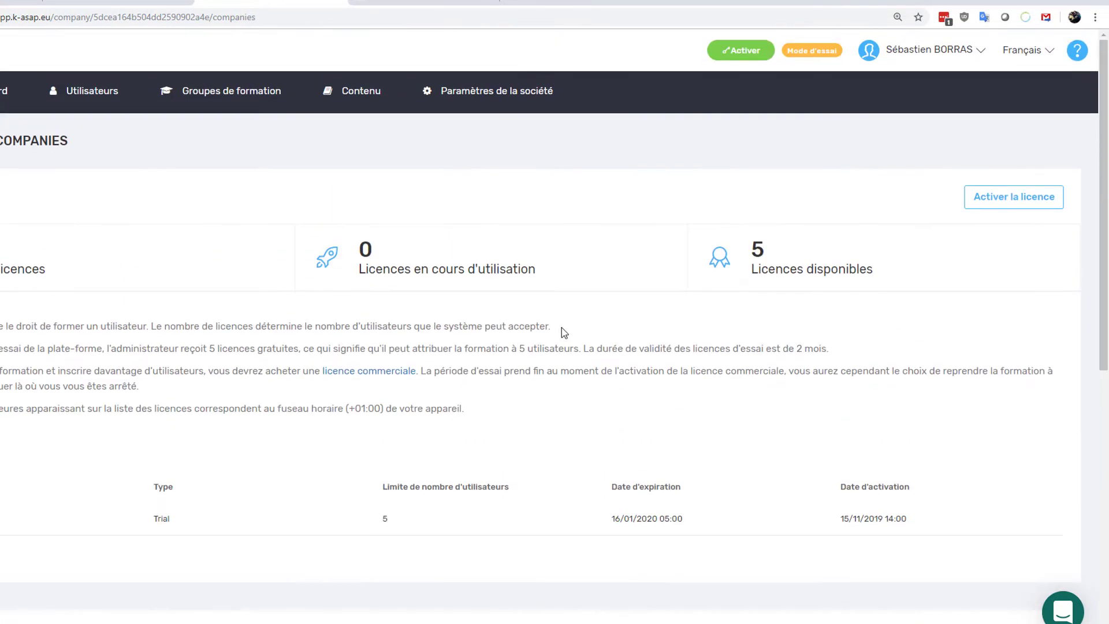
{"action": "left_click", "coordinate": [953, 51]}
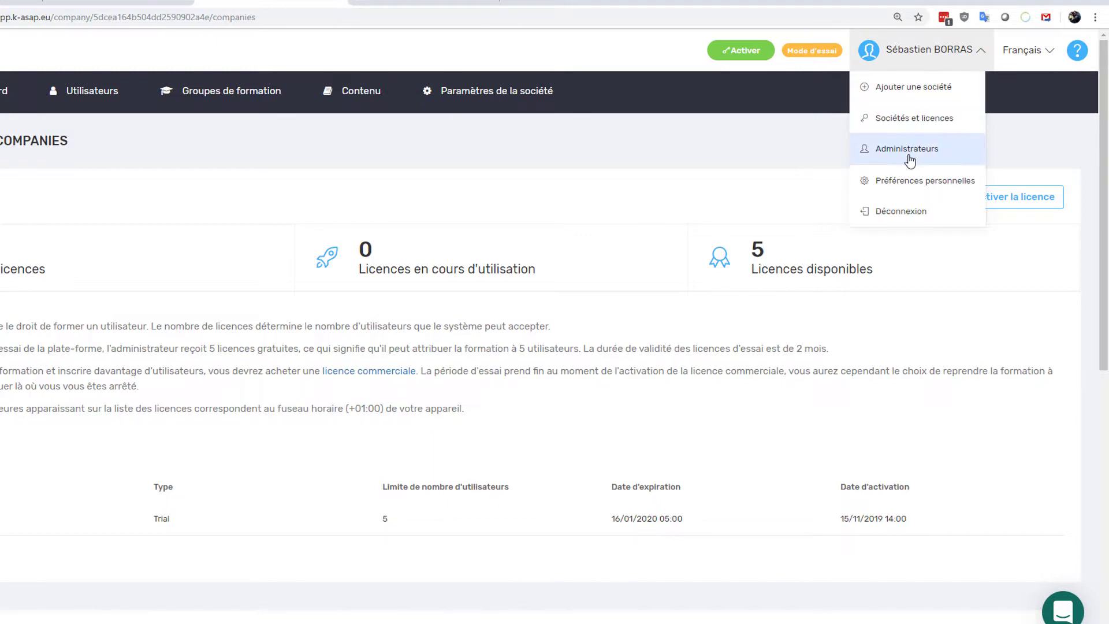
{"action": "left_click", "coordinate": [909, 154]}
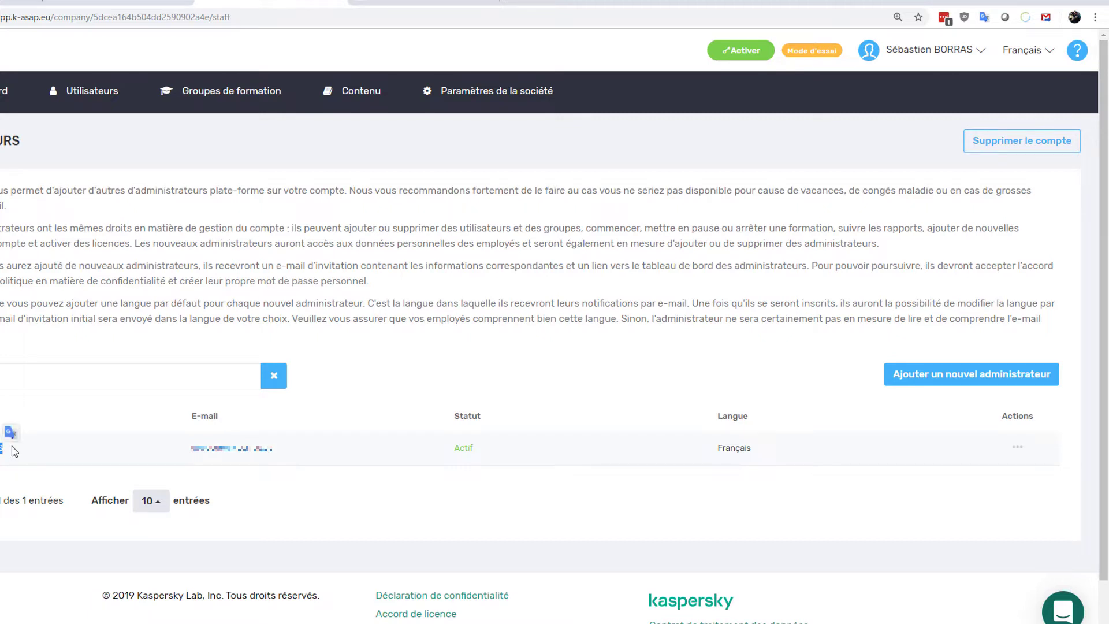
- Check the Préférences personnelles report settings, then switch to SB SARL's Paramètres de la société
{"action": "left_click", "coordinate": [901, 56]}
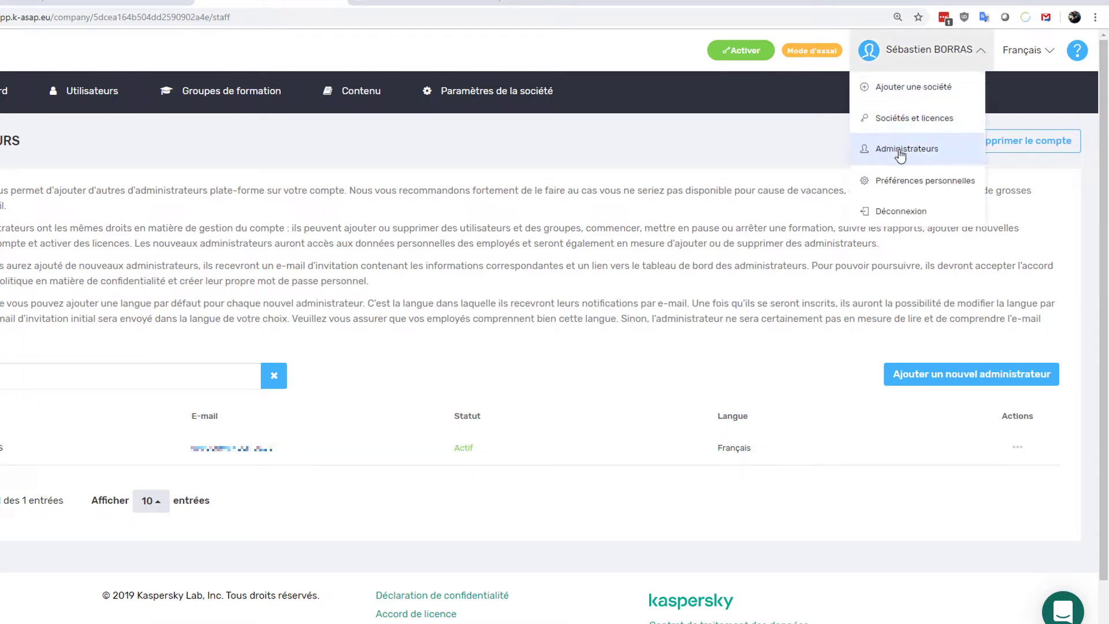
{"action": "left_click", "coordinate": [900, 182]}
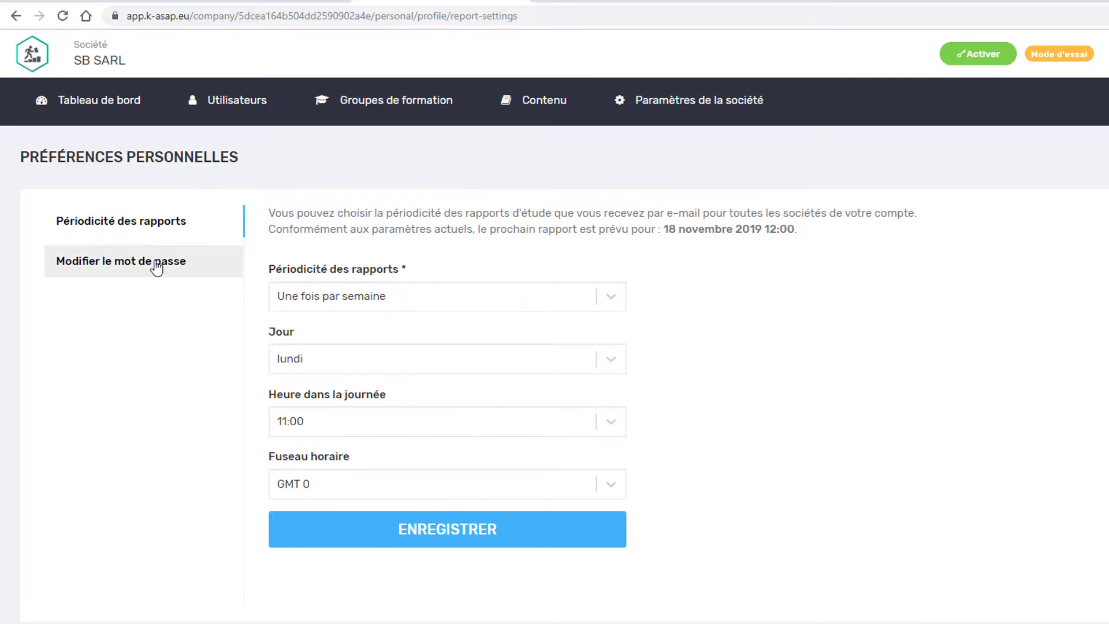
{"action": "left_click", "coordinate": [933, 58]}
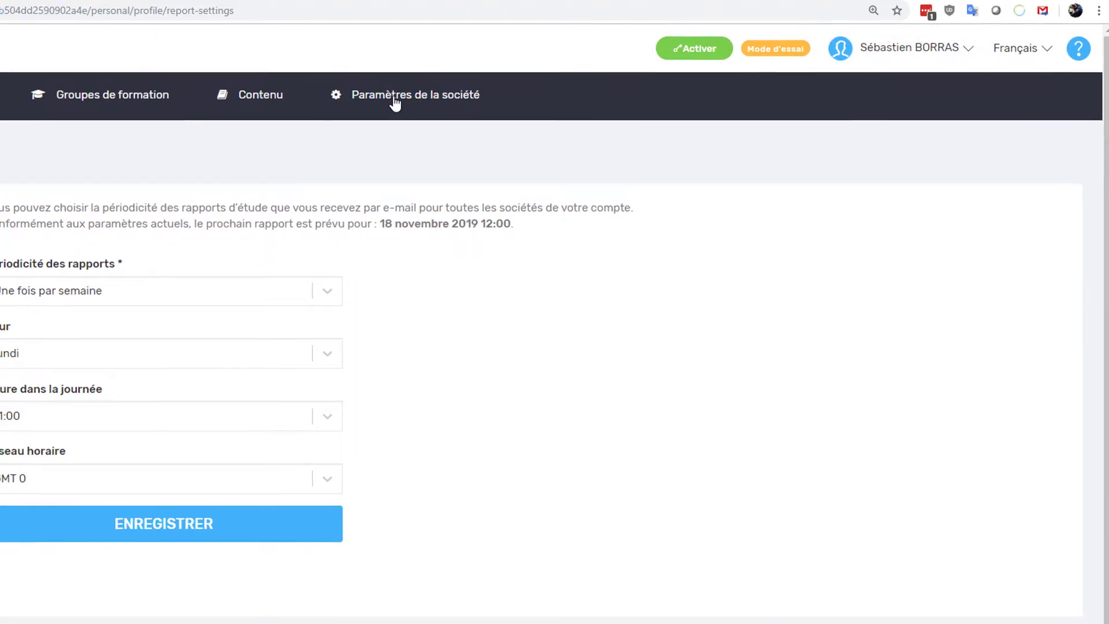
{"action": "left_click", "coordinate": [394, 98]}
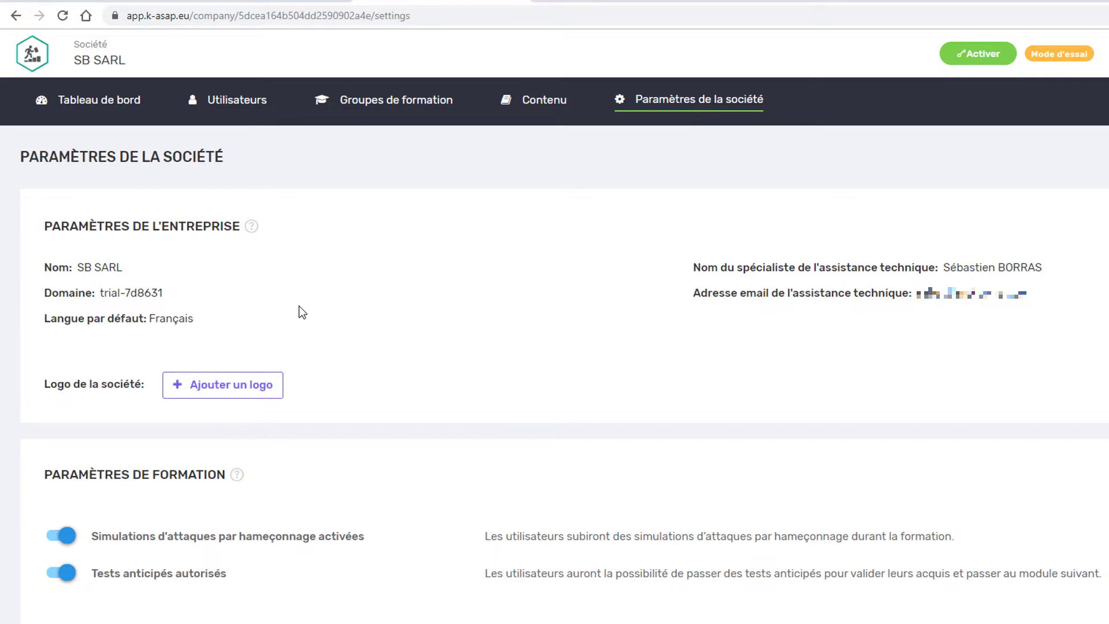
- Upload Vente-Logo-Entreprise-005.png as the company logo
{"action": "left_click", "coordinate": [219, 388]}
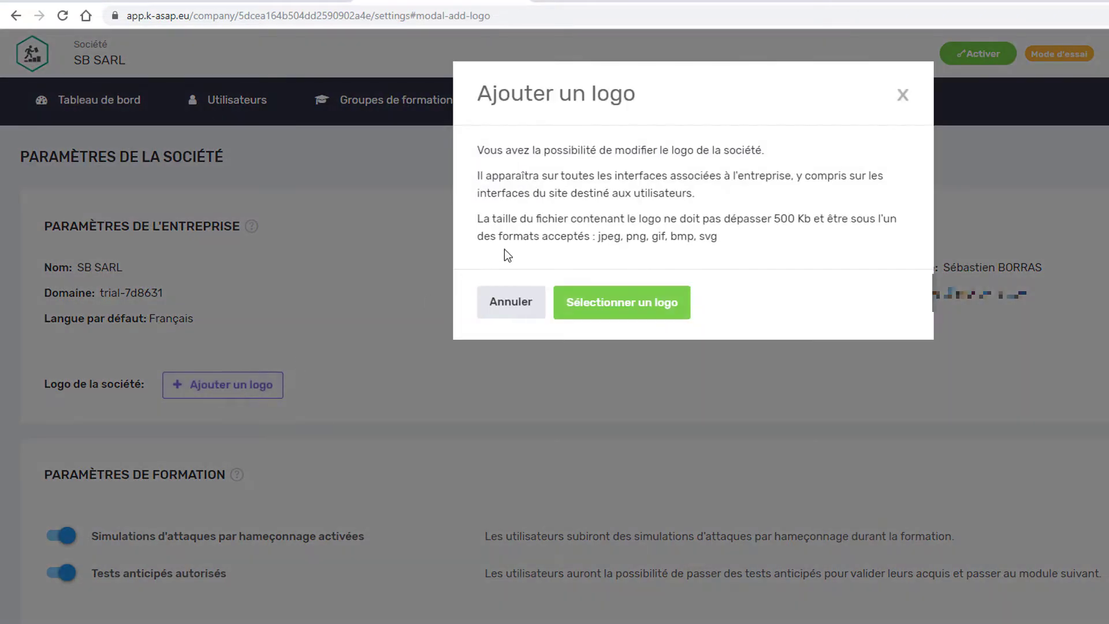
{"action": "left_click", "coordinate": [645, 295]}
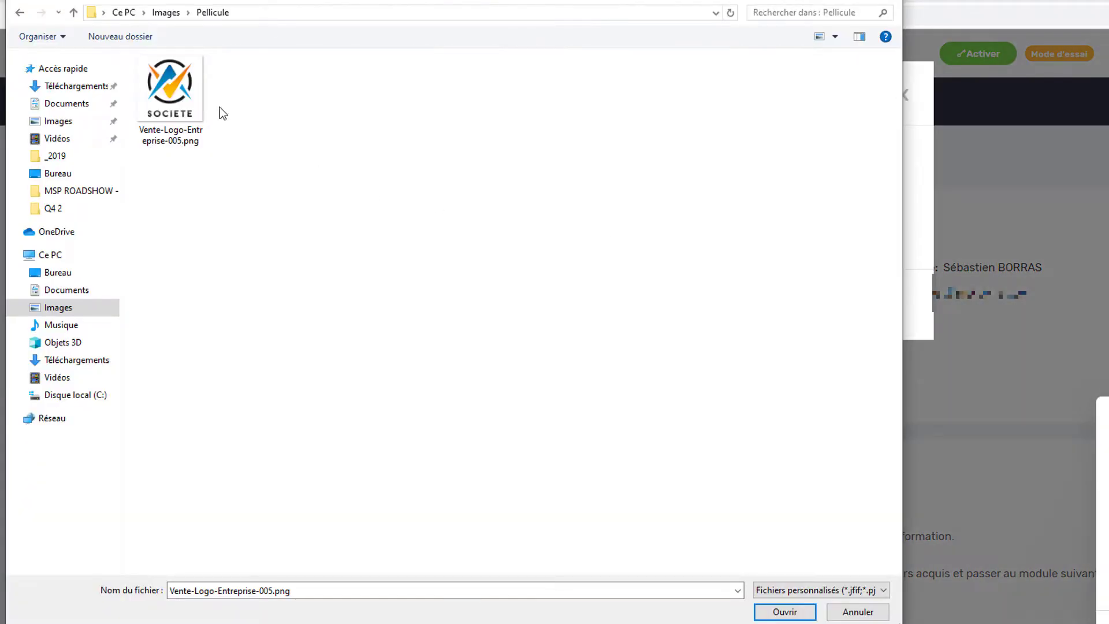
{"action": "double_click", "coordinate": [189, 91]}
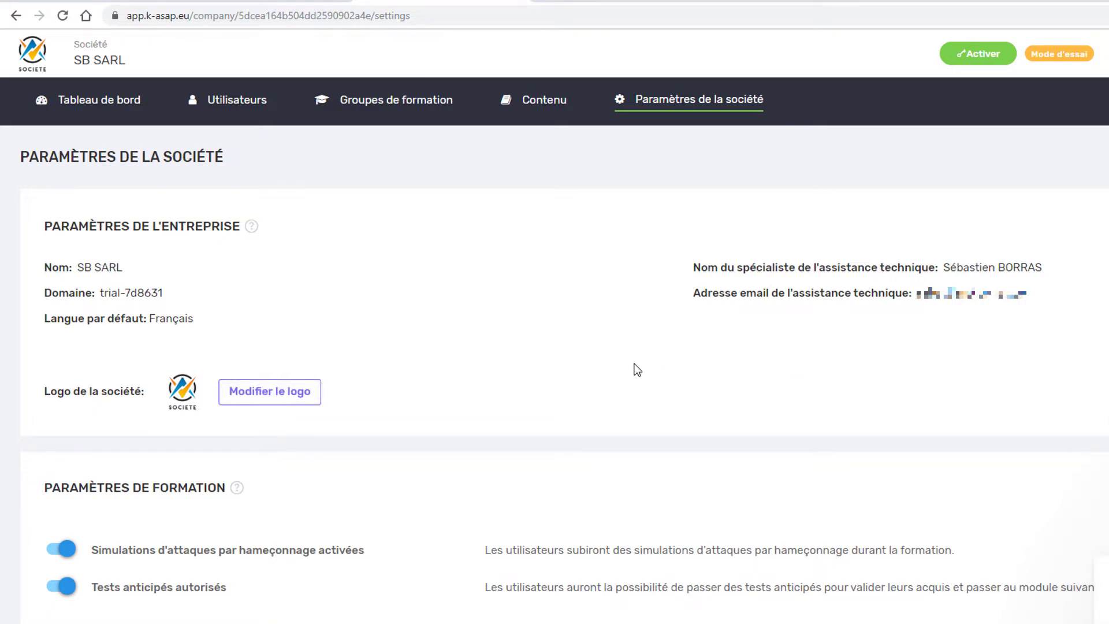
- Review the phishing simulation and early tests settings and the custom fields explanation
{"action": "scroll", "coordinate": [552, 381], "scroll_direction": "down", "scroll_amount": 5}
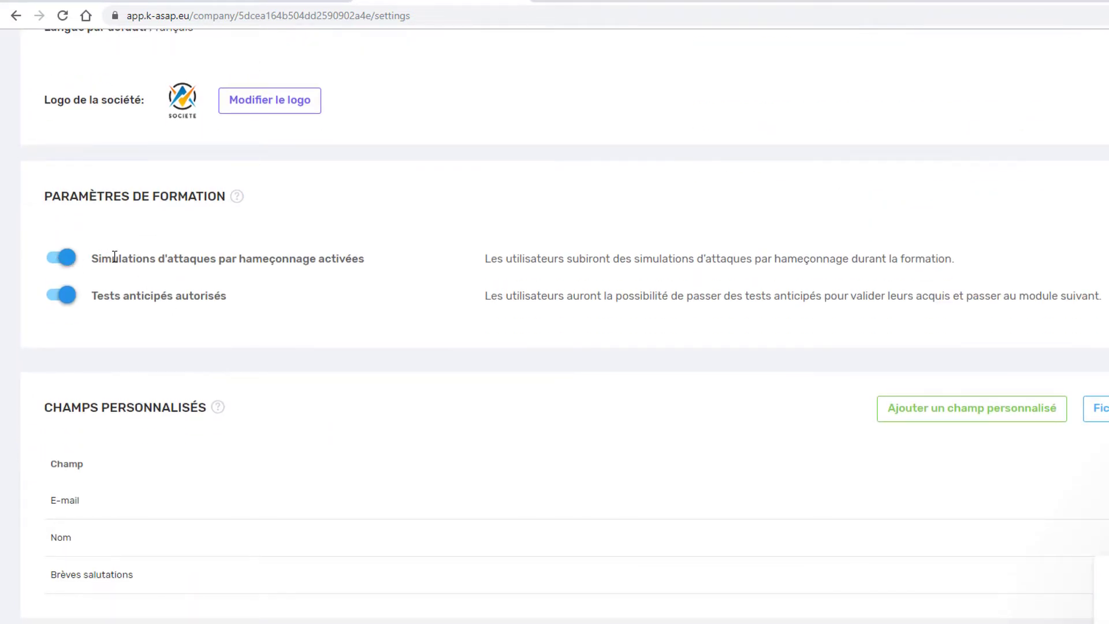
{"action": "left_click_drag", "start_coordinate": [114, 256], "coordinate": [326, 268]}
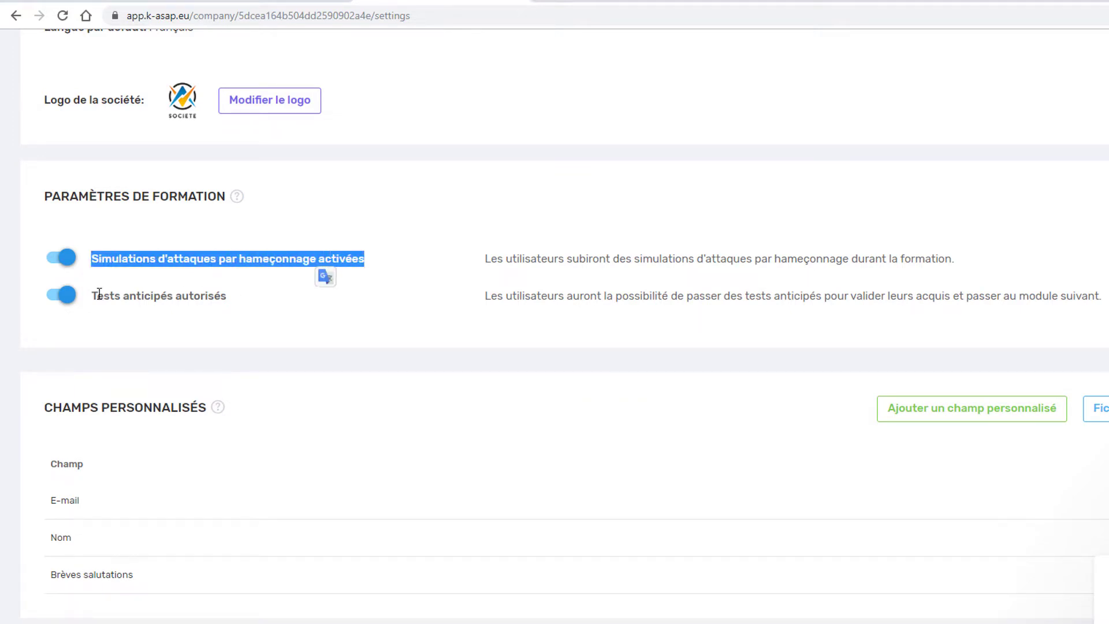
{"action": "left_click_drag", "start_coordinate": [93, 296], "coordinate": [190, 298]}
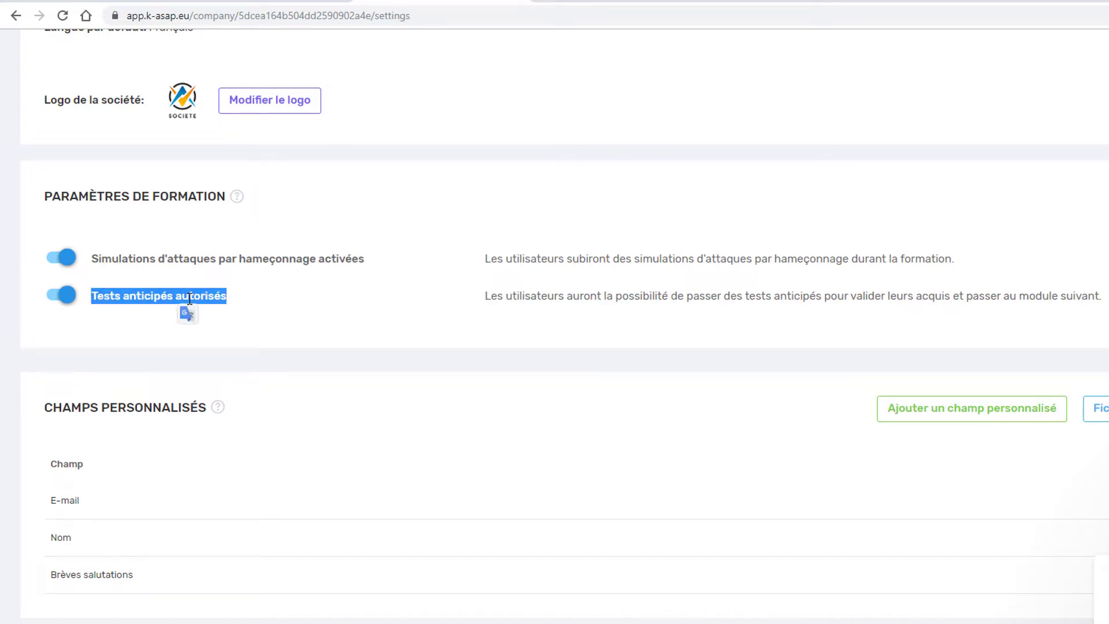
{"action": "left_click", "coordinate": [378, 348]}
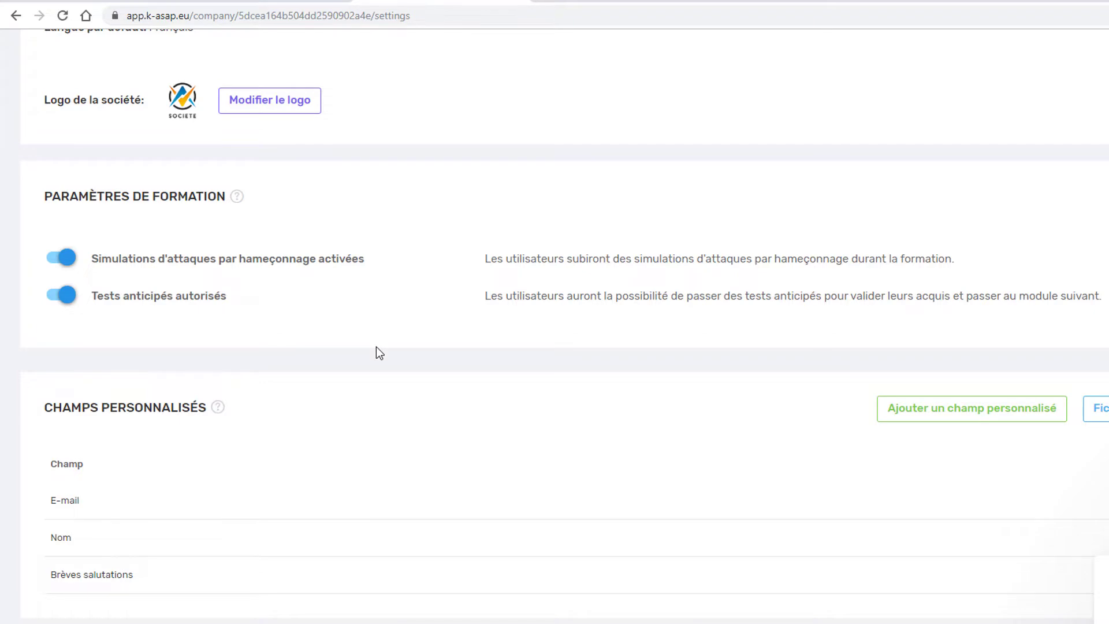
{"action": "scroll", "coordinate": [376, 348], "scroll_direction": "down", "scroll_amount": 2}
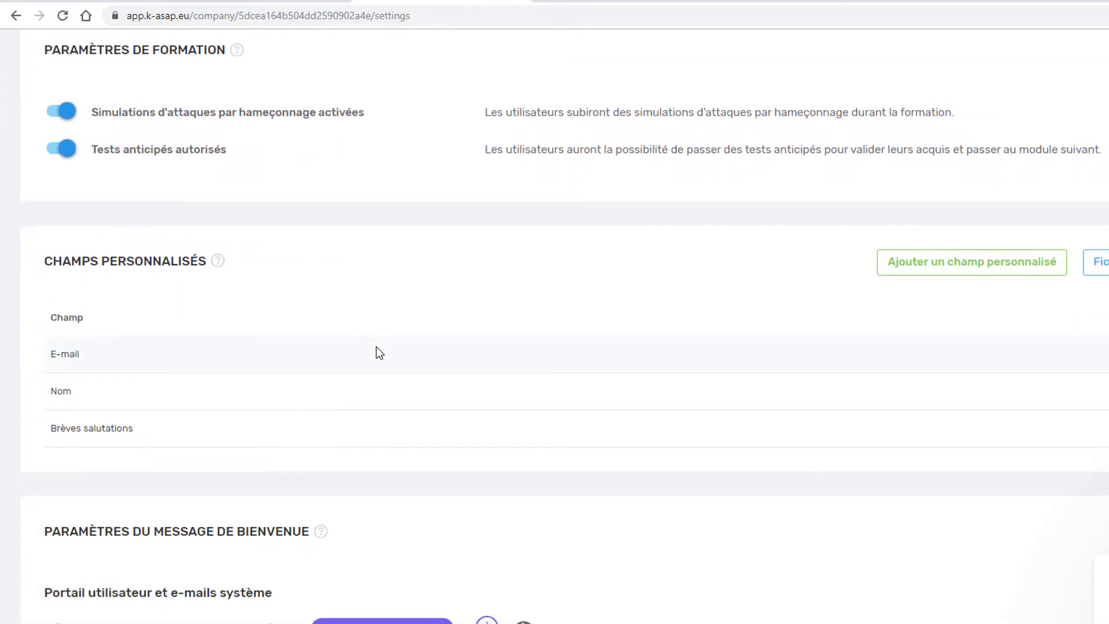
{"action": "scroll", "coordinate": [376, 347], "scroll_direction": "down", "scroll_amount": 1}
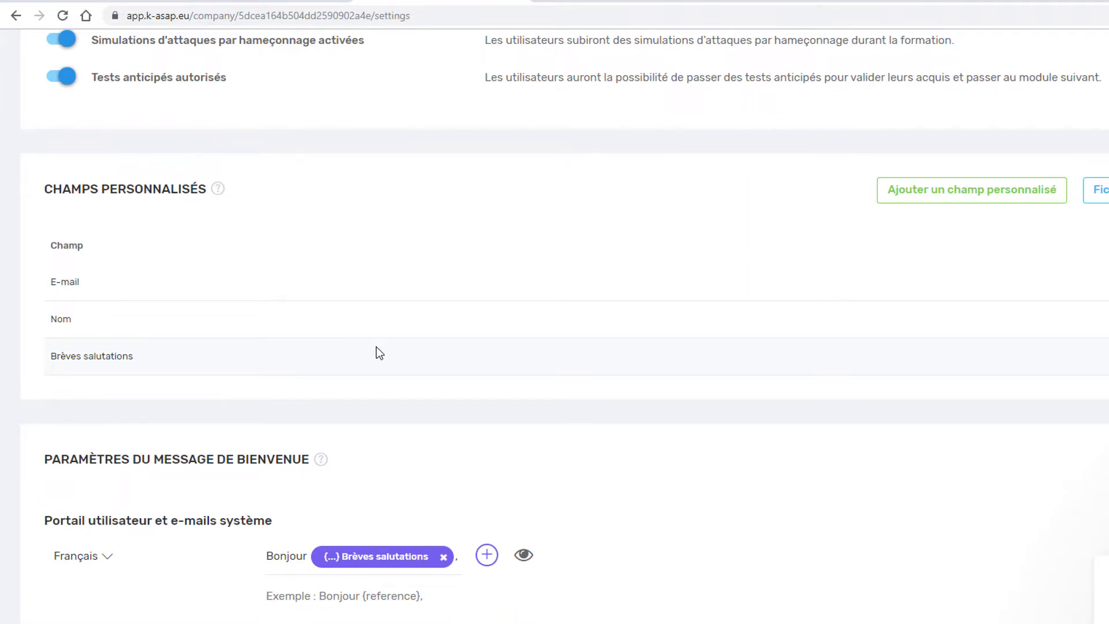
{"action": "left_click", "coordinate": [215, 193]}
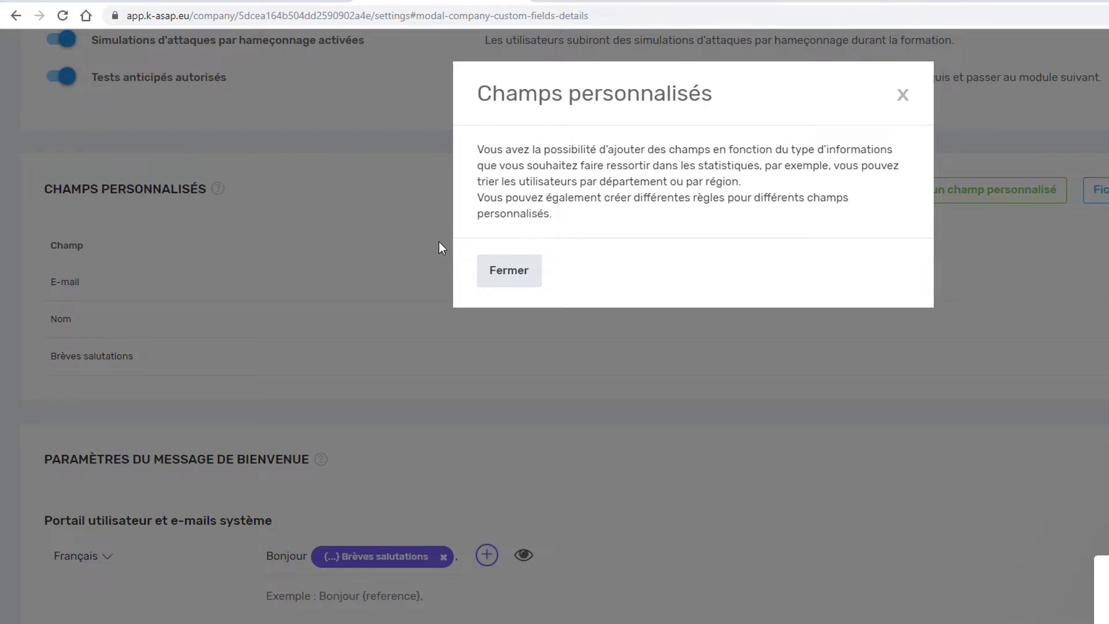
{"action": "left_click", "coordinate": [508, 271]}
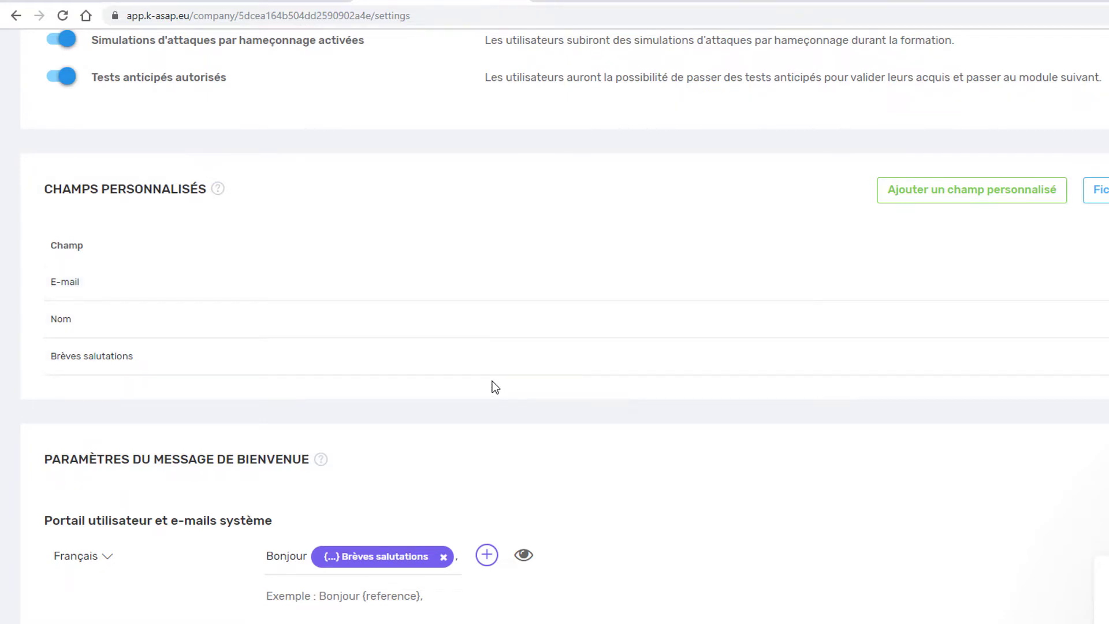
{"action": "scroll", "coordinate": [495, 387], "scroll_direction": "up", "scroll_amount": 9}
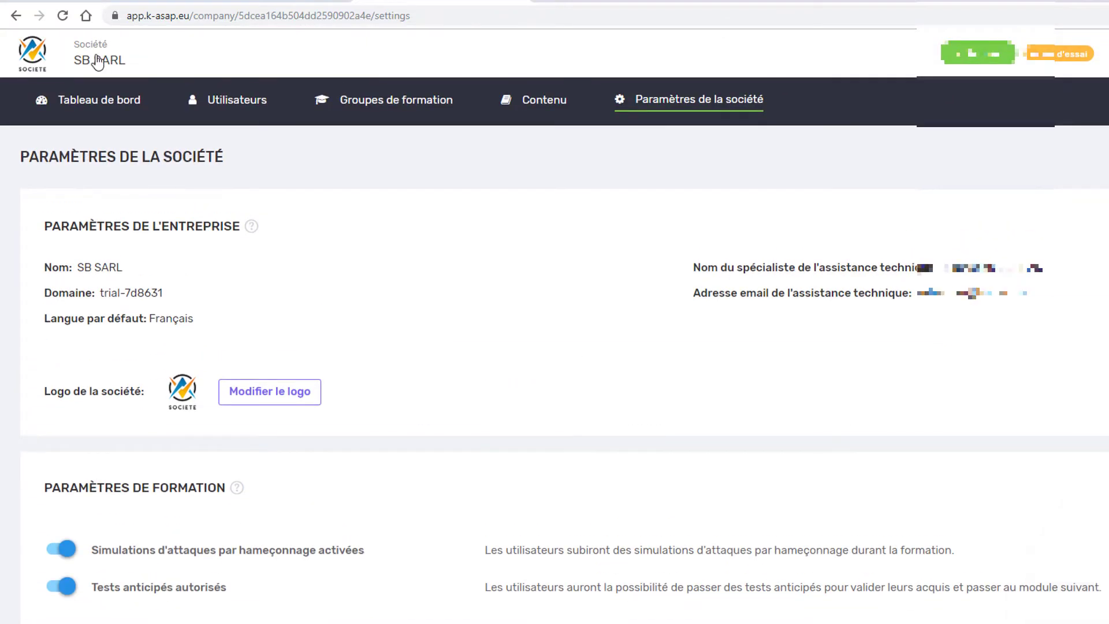
- From the SB SARL dashboard, dismiss the add-user form and go to Importer des utilisateurs
{"action": "left_click", "coordinate": [98, 60]}
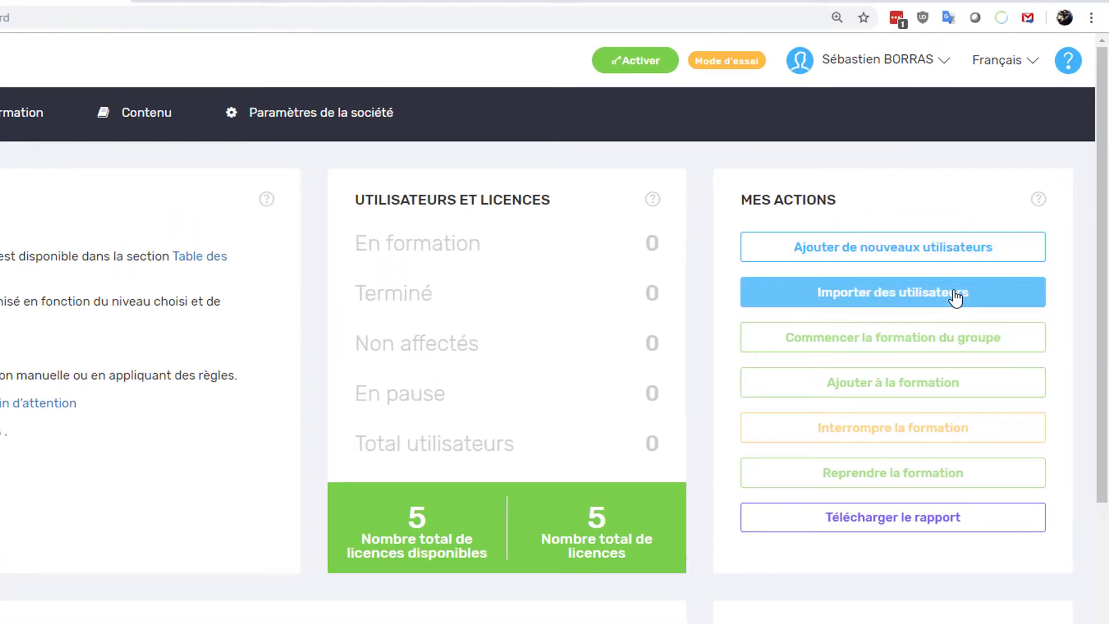
{"action": "left_click", "coordinate": [853, 245]}
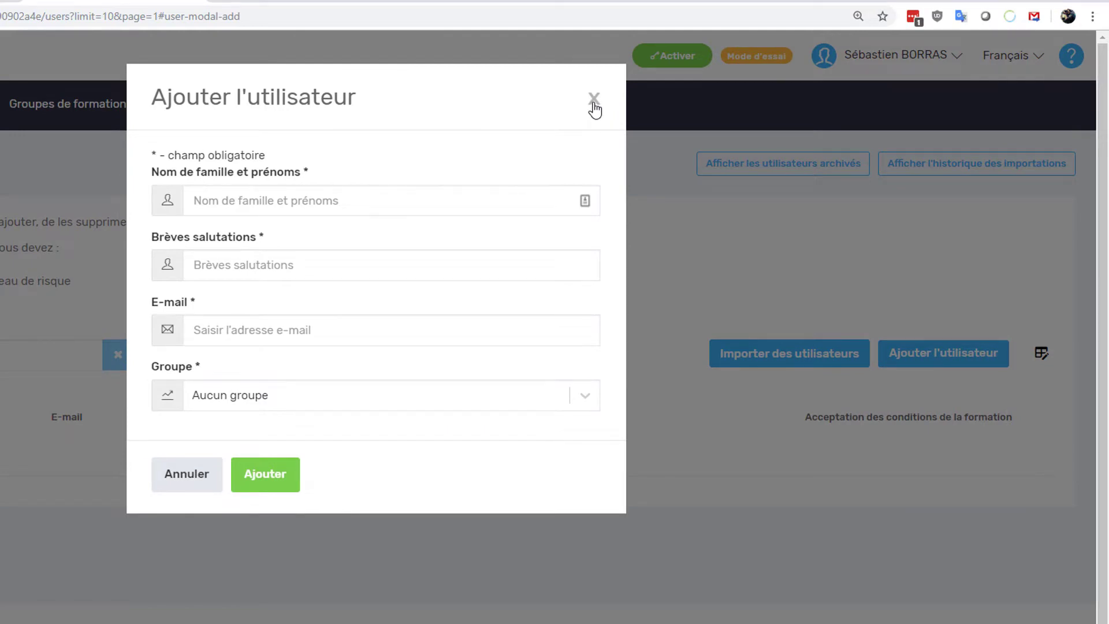
{"action": "left_click", "coordinate": [593, 102]}
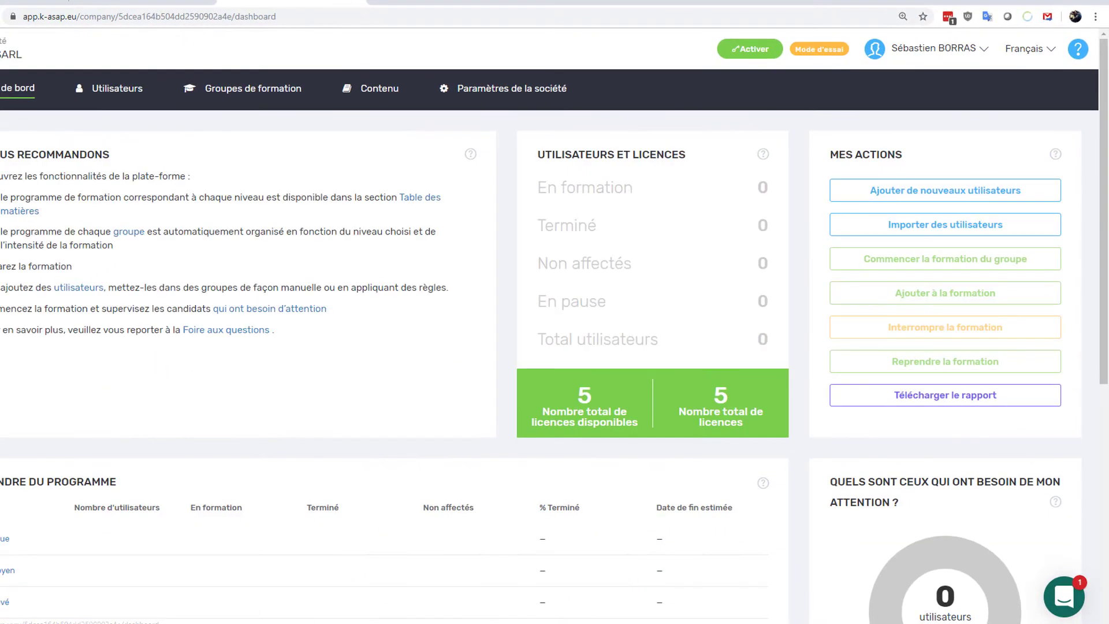
{"action": "left_click", "coordinate": [940, 225]}
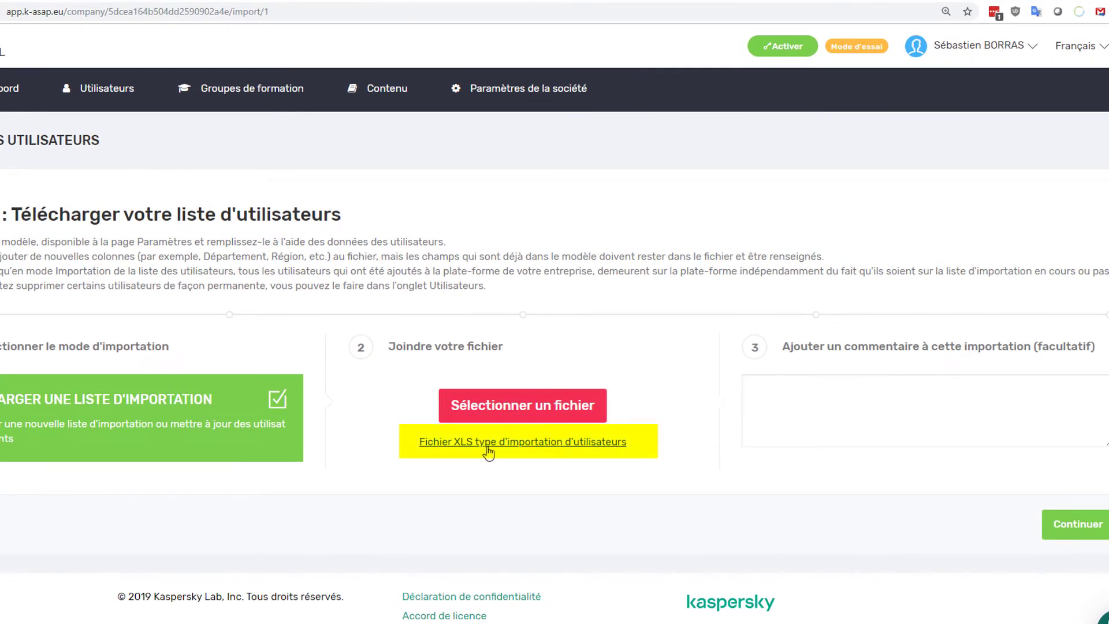
- Save the XLS user-import template Kaspersky_ASAP_users_list_template.xlsx to Downloads
{"action": "left_click", "coordinate": [488, 445]}
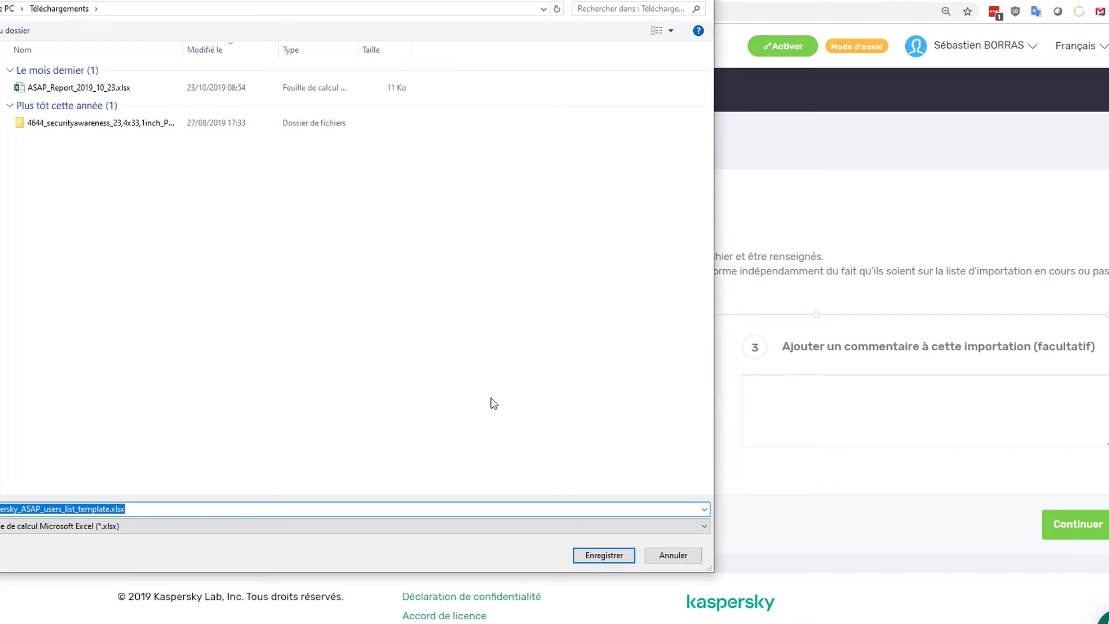
{"action": "left_click", "coordinate": [604, 557]}
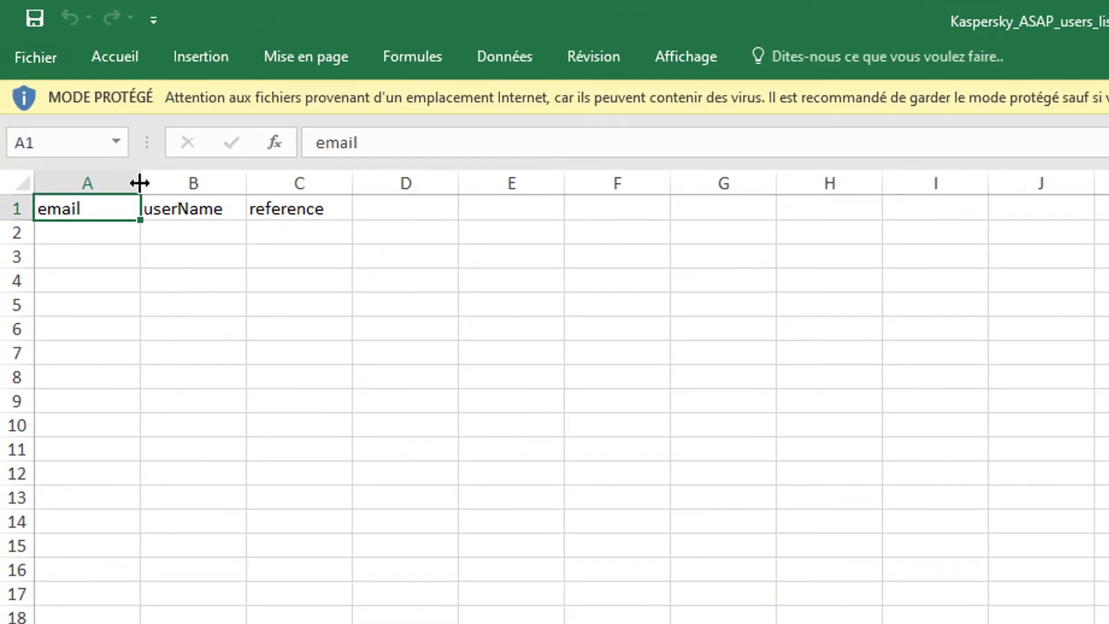
- Paste the 25 surnames from Classeur1 into the template's userName column, widening column B
{"action": "left_click_drag", "start_coordinate": [140, 184], "coordinate": [179, 185]}
{"action": "left_click_drag", "start_coordinate": [284, 183], "coordinate": [329, 184]}
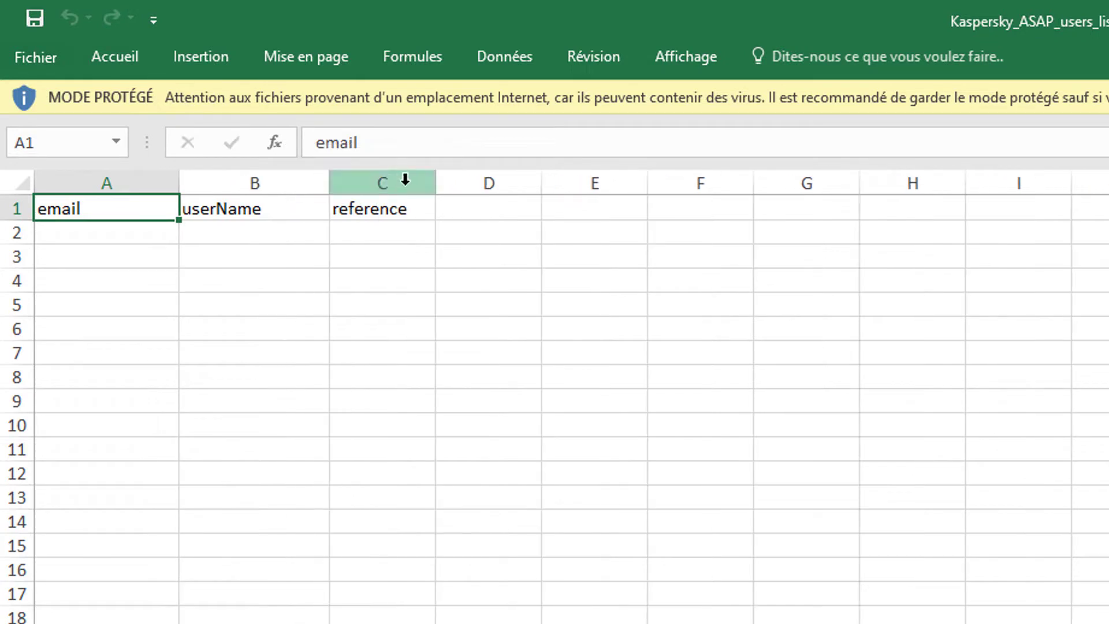
{"action": "left_click_drag", "start_coordinate": [445, 177], "coordinate": [469, 207]}
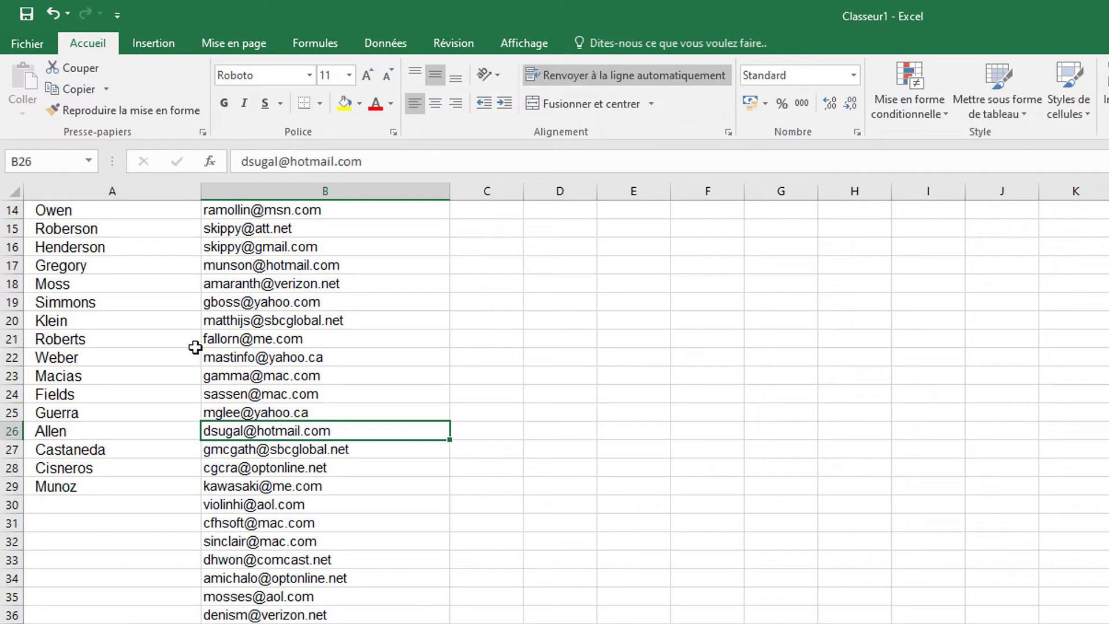
{"action": "scroll", "coordinate": [193, 346], "scroll_direction": "up", "scroll_amount": 3}
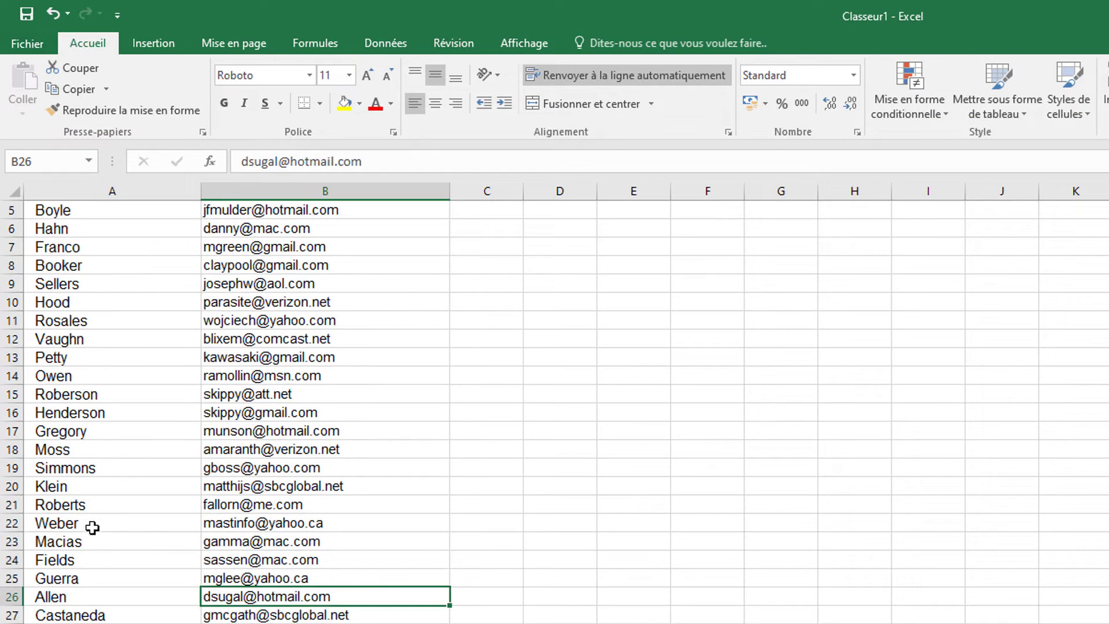
{"action": "scroll", "coordinate": [71, 579], "scroll_direction": "up", "scroll_amount": 1}
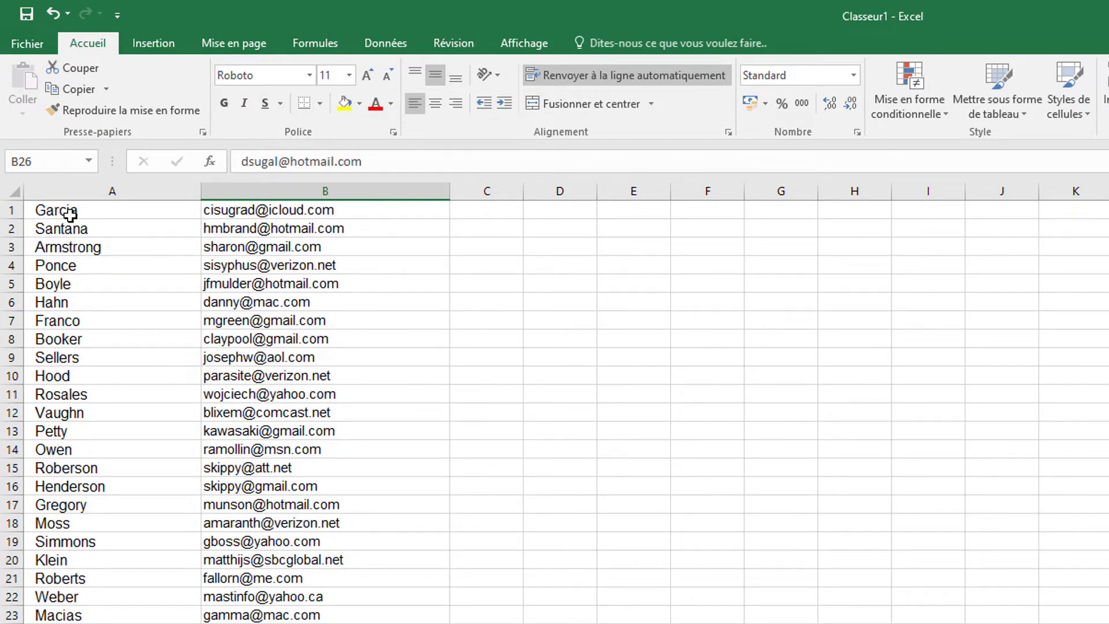
{"action": "left_click_drag", "start_coordinate": [70, 211], "coordinate": [74, 623]}
{"action": "key", "text": "ctrl+c"}
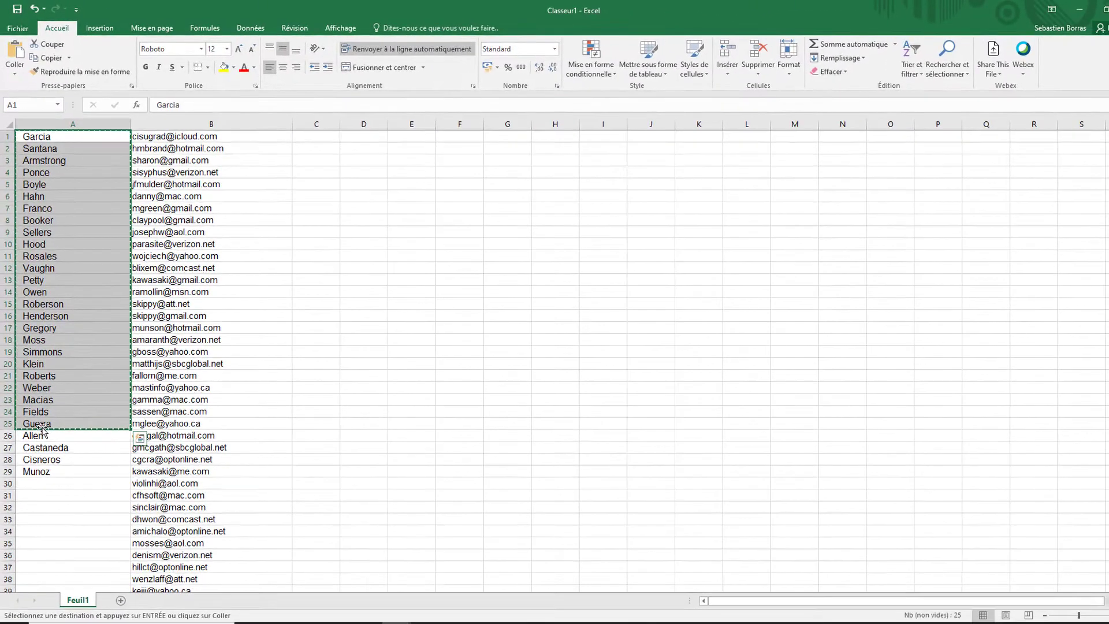
{"action": "key", "text": "alt+Tab"}
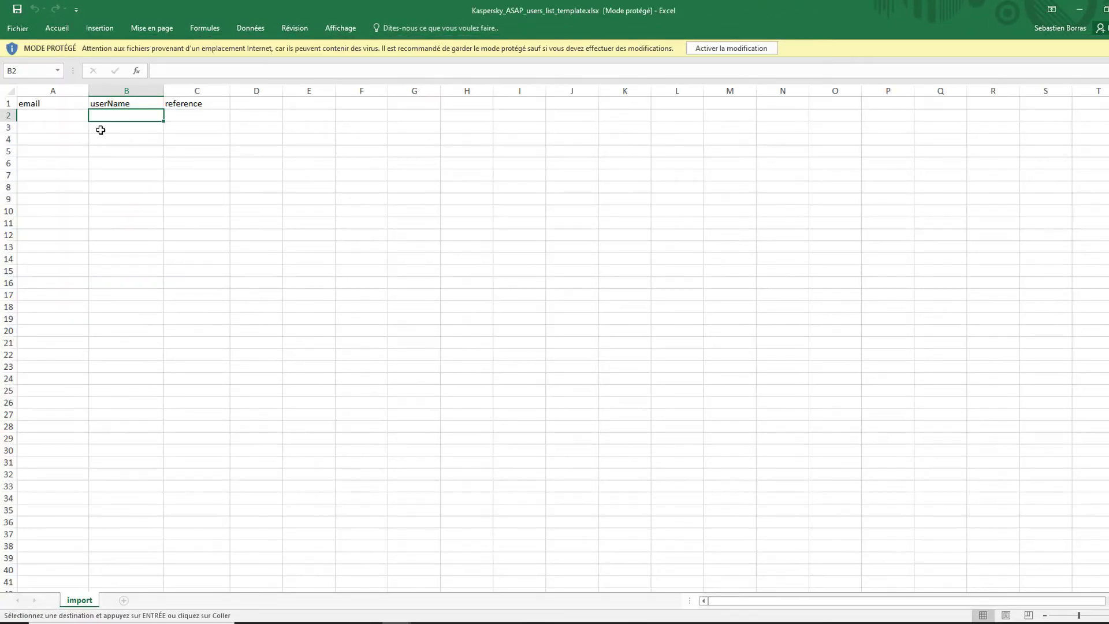
{"action": "left_click", "coordinate": [758, 46]}
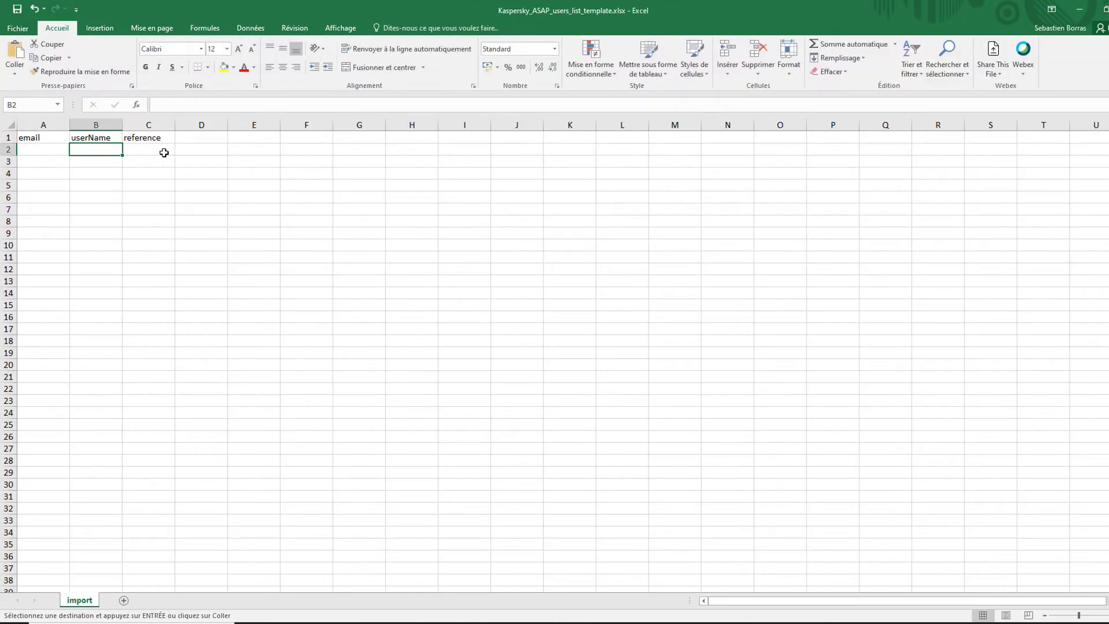
{"action": "key", "text": "ctrl+v"}
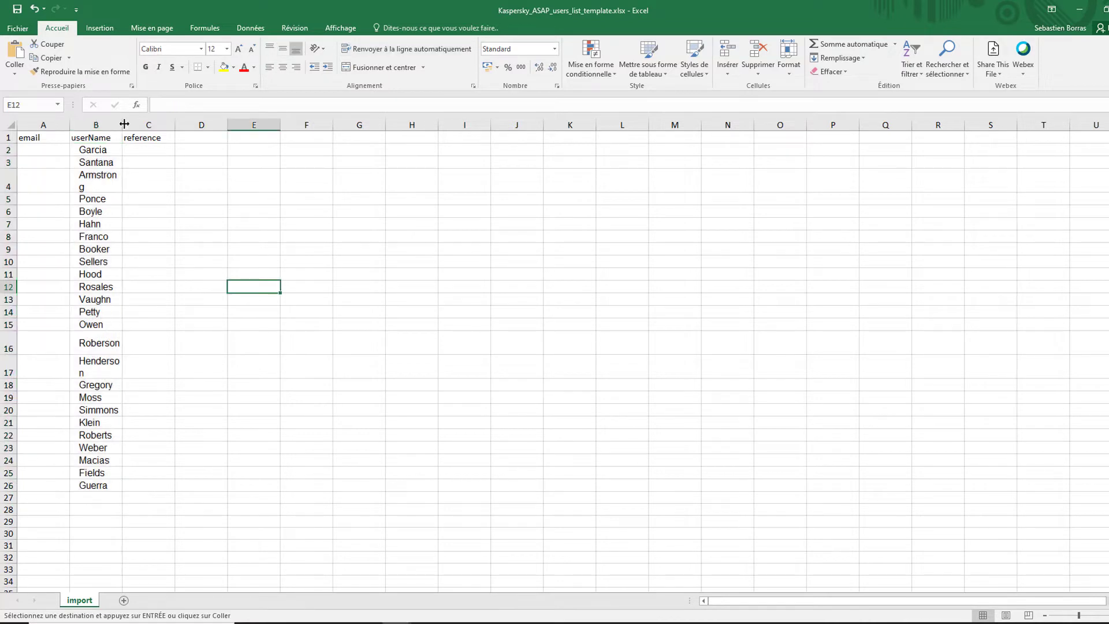
{"action": "left_click_drag", "start_coordinate": [124, 124], "coordinate": [176, 130]}
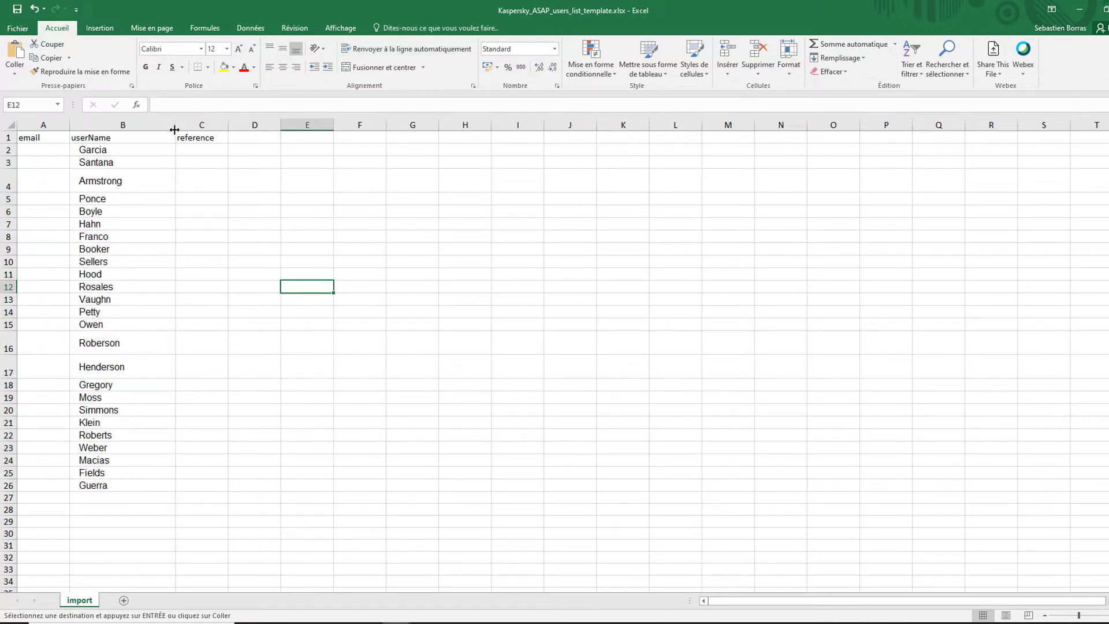
- Copy the 25 e-mail addresses into the email column from A2 and widen column A
{"action": "key", "text": "alt+Tab"}
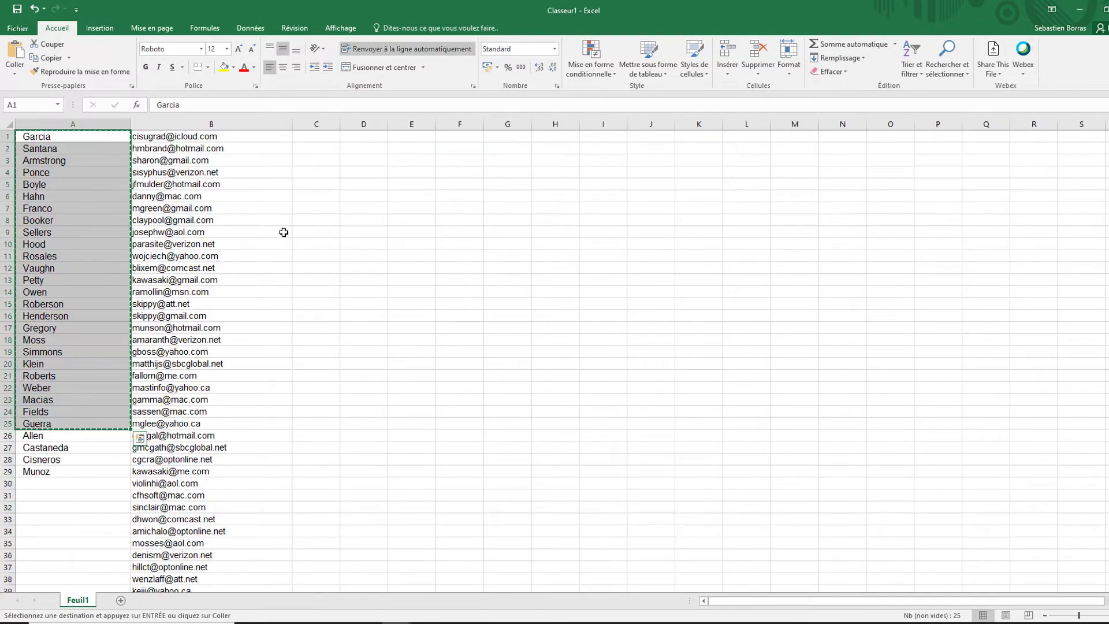
{"action": "left_click_drag", "start_coordinate": [182, 137], "coordinate": [188, 425]}
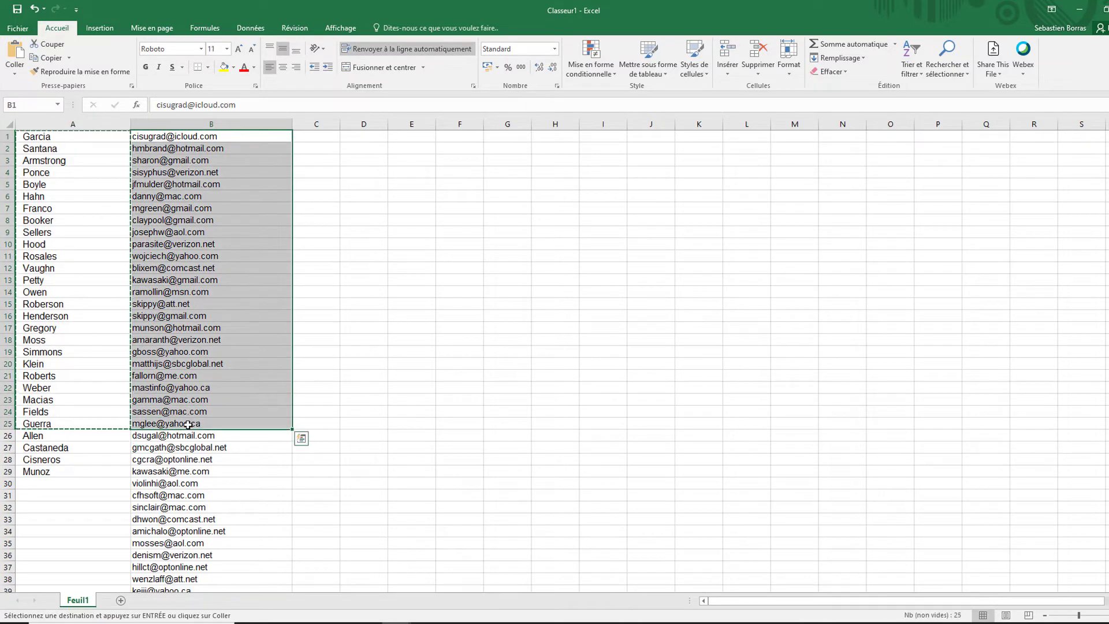
{"action": "key", "text": "ctrl+c"}
{"action": "key", "text": "alt+Tab"}
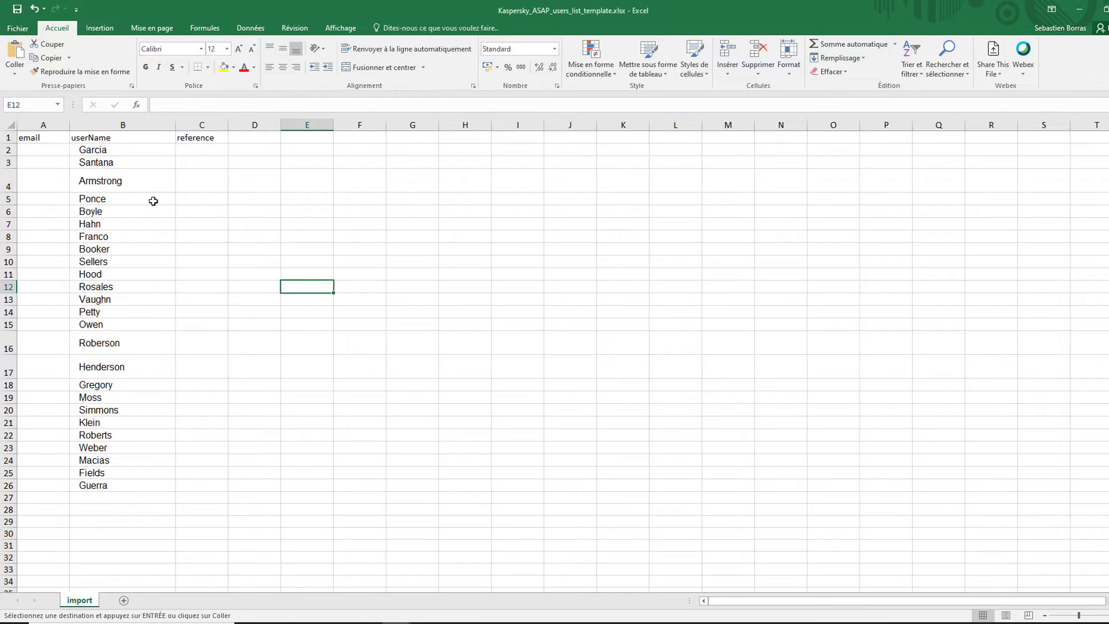
{"action": "left_click", "coordinate": [48, 149]}
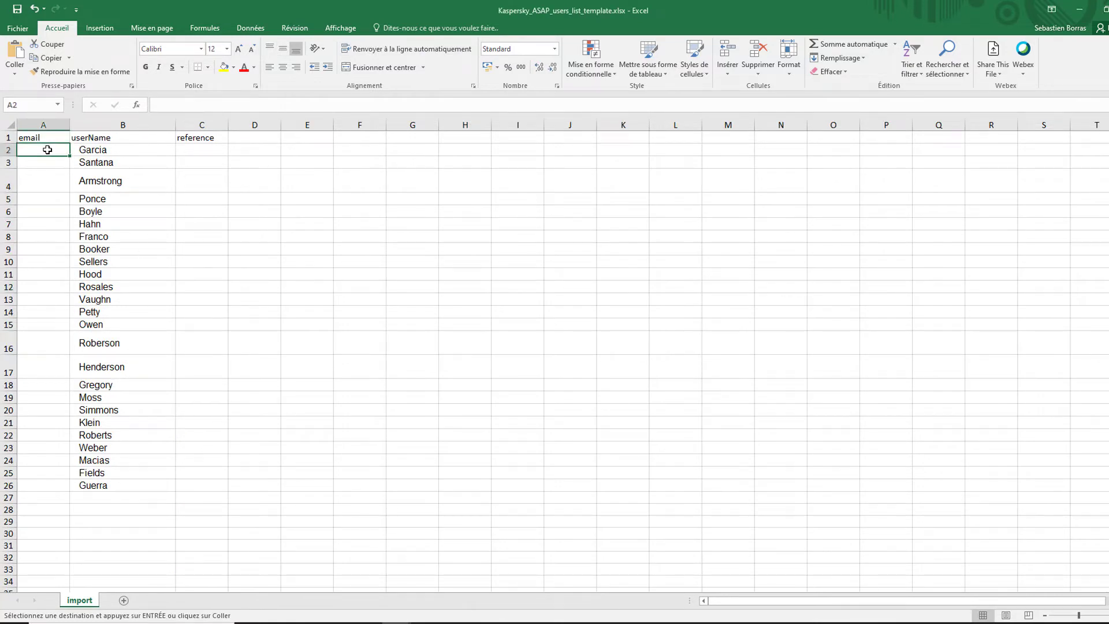
{"action": "key", "text": "ctrl+v"}
{"action": "left_click_drag", "start_coordinate": [72, 123], "coordinate": [140, 122]}
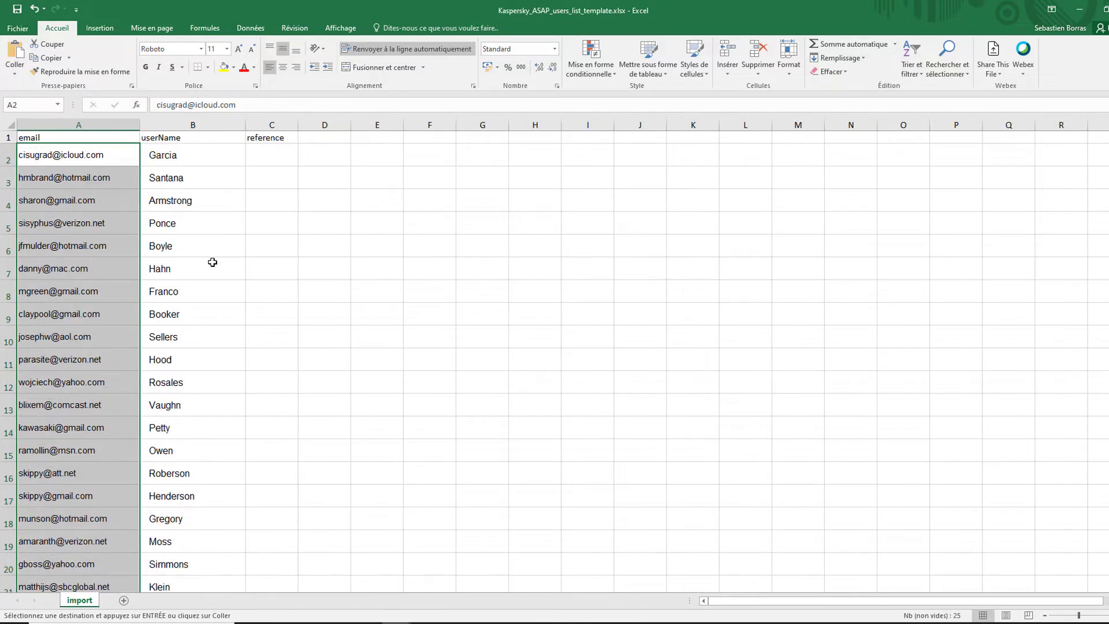
{"action": "scroll", "coordinate": [243, 384], "scroll_direction": "down", "scroll_amount": 1}
{"action": "scroll", "coordinate": [242, 384], "scroll_direction": "down", "scroll_amount": 4}
{"action": "scroll", "coordinate": [243, 384], "scroll_direction": "up", "scroll_amount": 4}
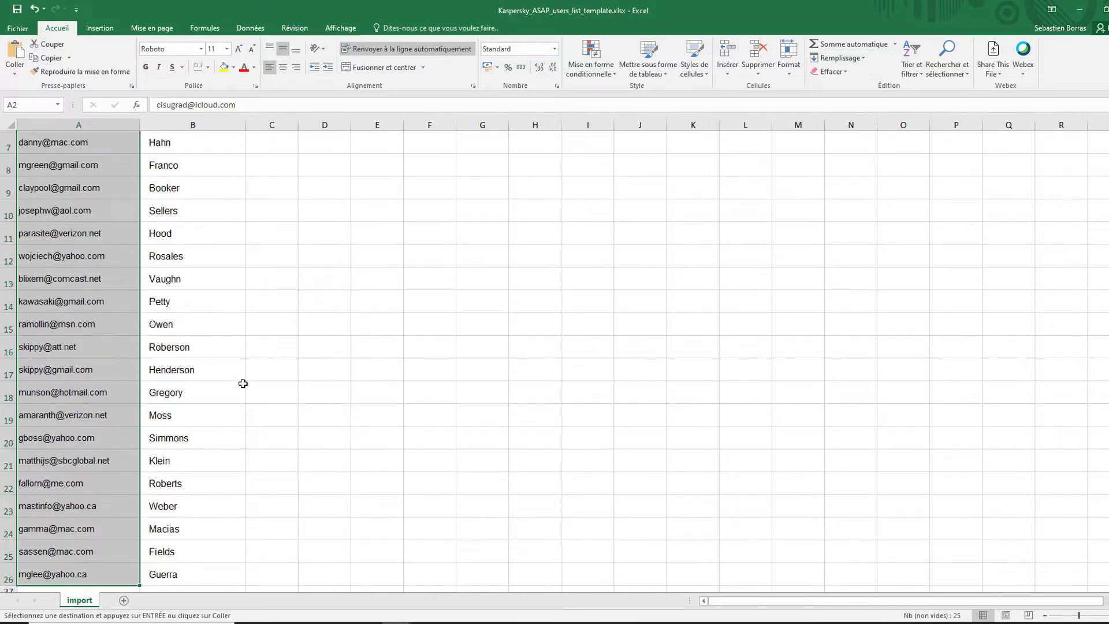
- Fill reference cells C2 through C13 with Monsieur
{"action": "left_click", "coordinate": [272, 155]}
{"action": "type", "text": "Monsieur"}
{"action": "key", "text": "Return"}
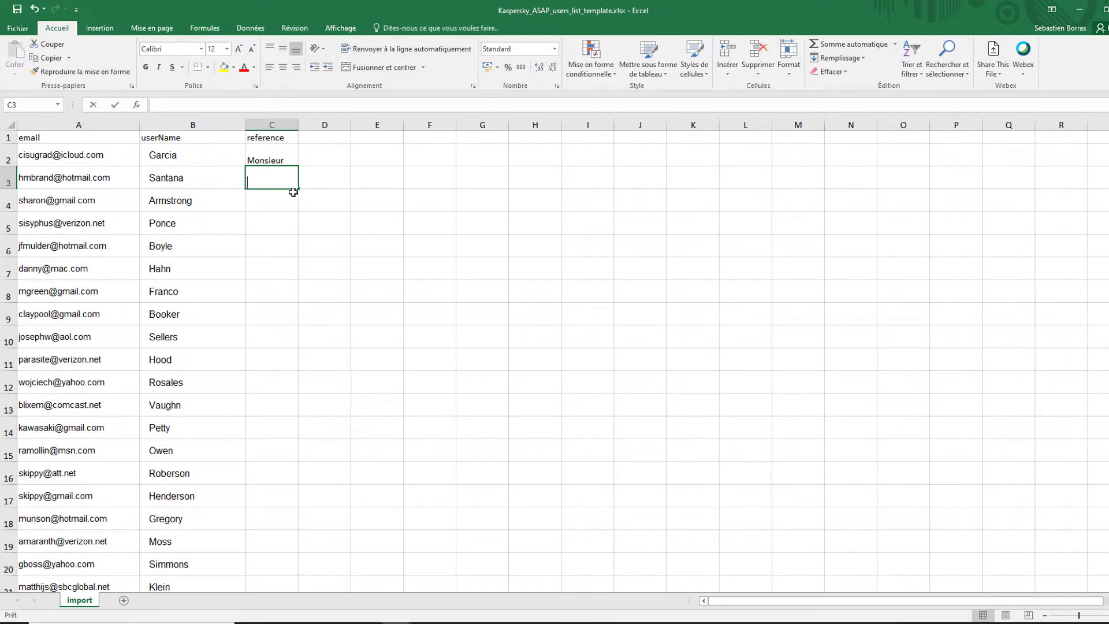
{"action": "type", "text": "Monsieur"}
{"action": "left_click_drag", "start_coordinate": [294, 191], "coordinate": [291, 419]}
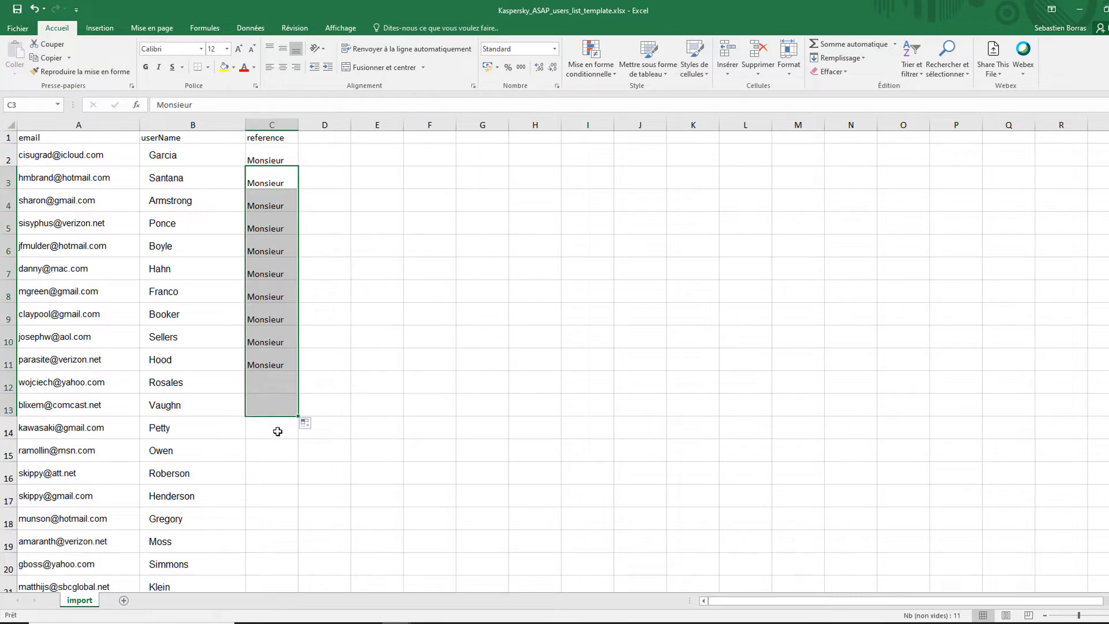
- Fill C14 through C26 with Madame, clearing the surplus entry in C27
{"action": "left_click", "coordinate": [277, 428]}
{"action": "type", "text": "Madame"}
{"action": "scroll", "coordinate": [283, 346], "scroll_direction": "down", "scroll_amount": 4}
{"action": "left_click_drag", "start_coordinate": [293, 268], "coordinate": [286, 460]}
{"action": "left_click", "coordinate": [287, 456]}
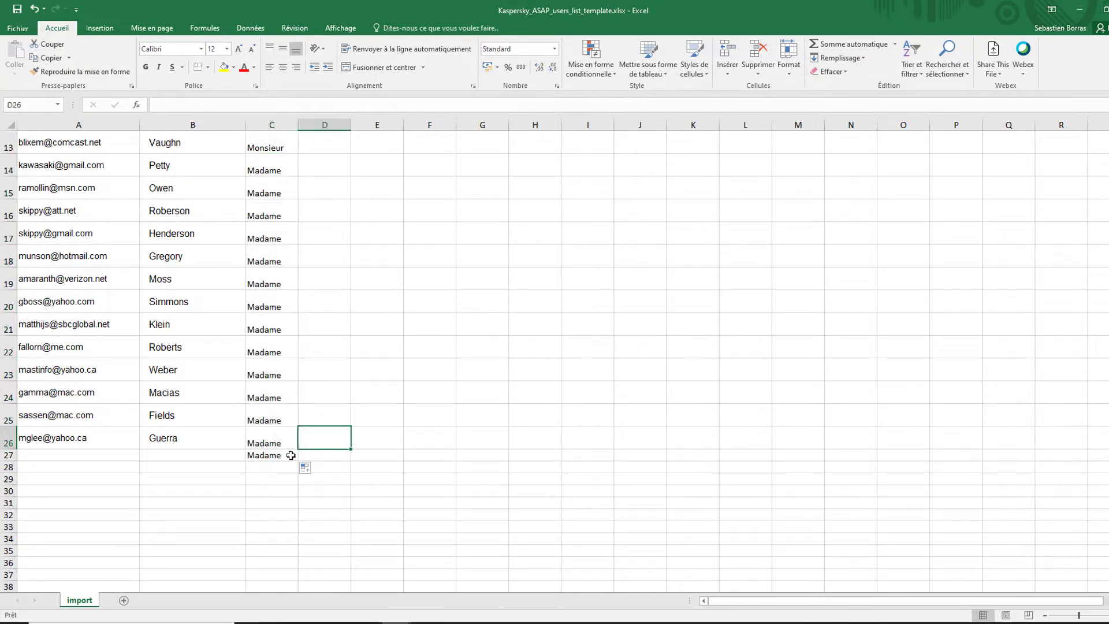
{"action": "key", "text": "Delete"}
{"action": "scroll", "coordinate": [286, 456], "scroll_direction": "up", "scroll_amount": 4}
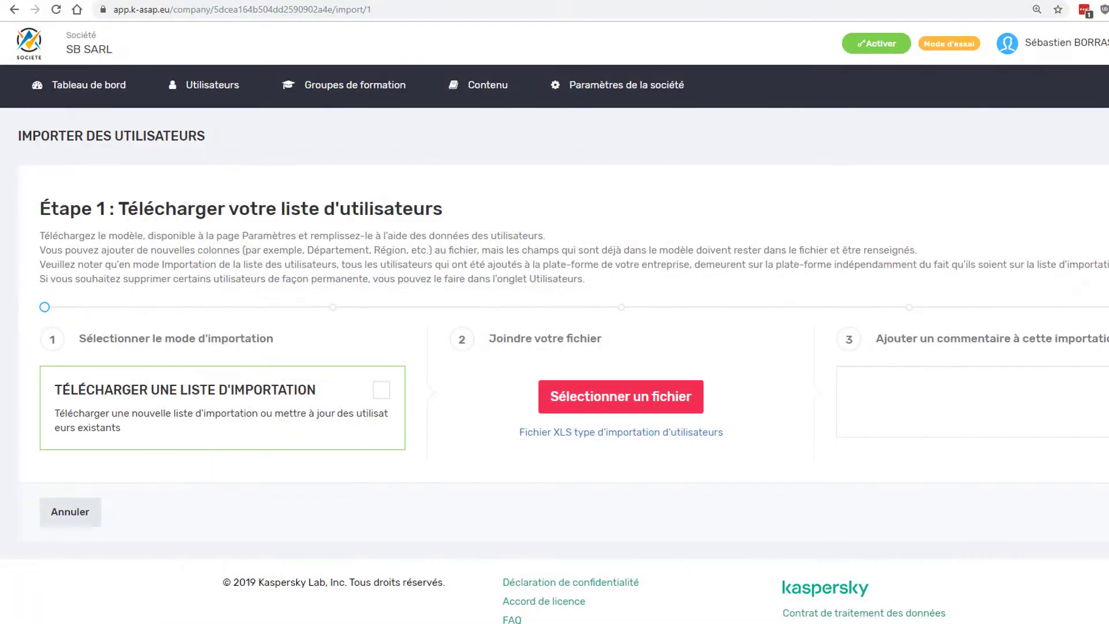
- Upload Kaspersky_ASAP_users_list_template.xlsx as a new import list with the comment 'Importation 15/11/2'
{"action": "left_click", "coordinate": [627, 411]}
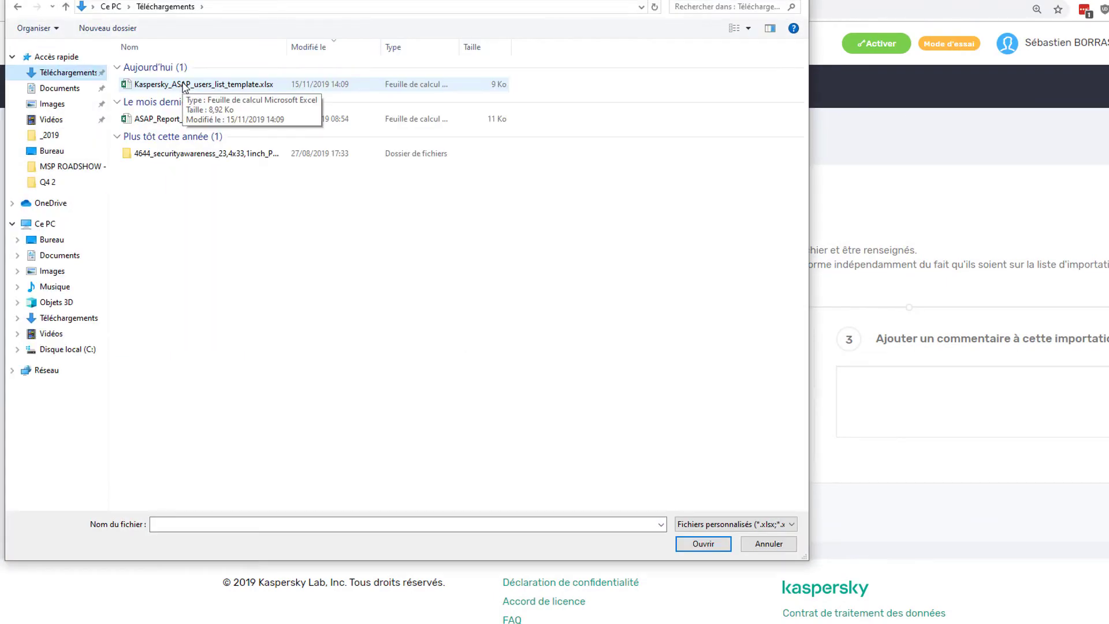
{"action": "left_click", "coordinate": [184, 86]}
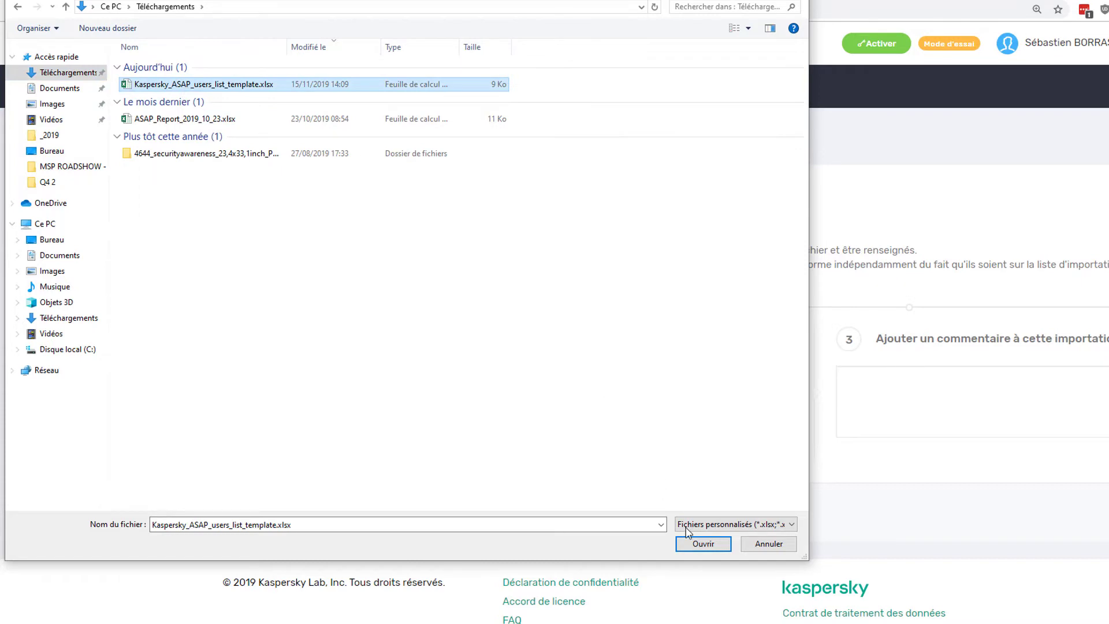
{"action": "left_click", "coordinate": [703, 544]}
{"action": "left_click", "coordinate": [939, 396]}
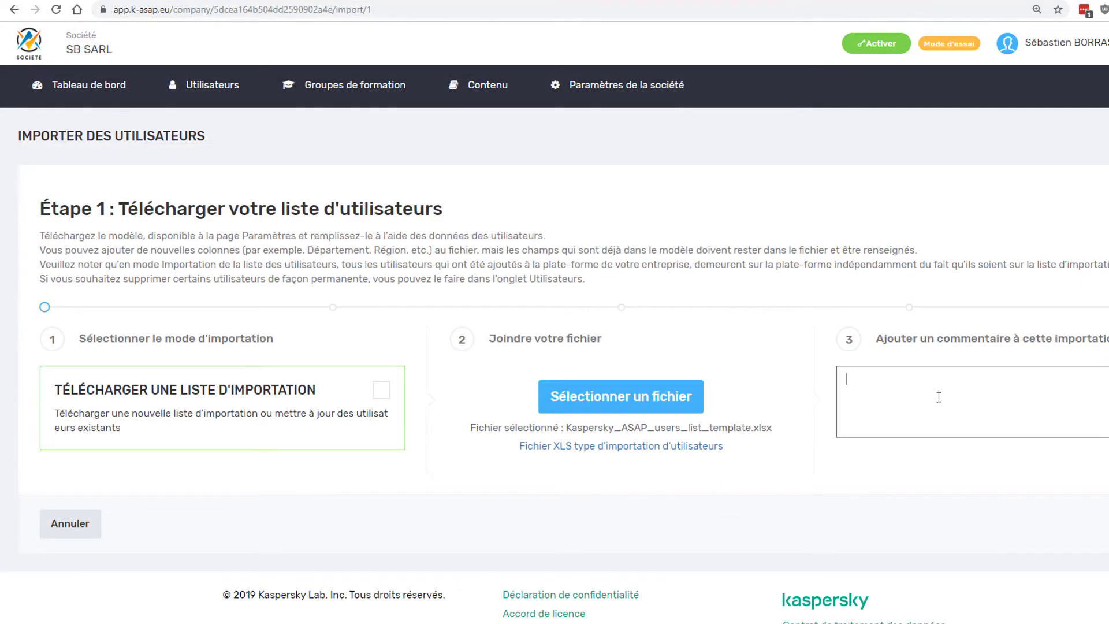
{"action": "type", "text": "Importation 15/11/2019"}
{"action": "left_click", "coordinate": [1108, 524]}
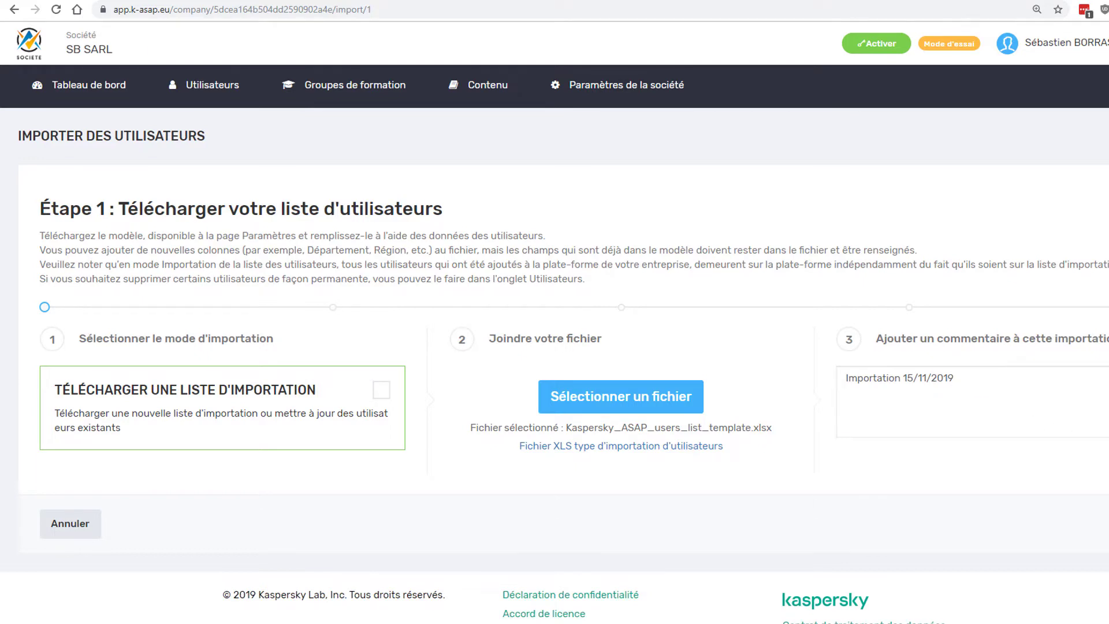
{"action": "left_click", "coordinate": [381, 389]}
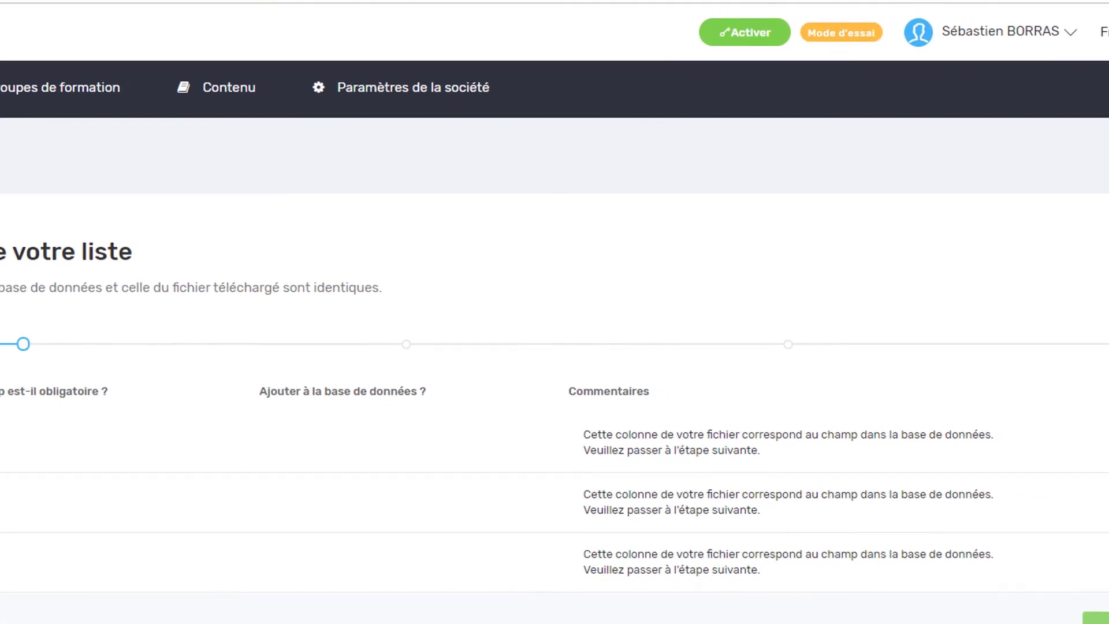
- Pass the error check, page through all 25 preview entries, and finish importing the users
{"action": "left_click", "coordinate": [1093, 619]}
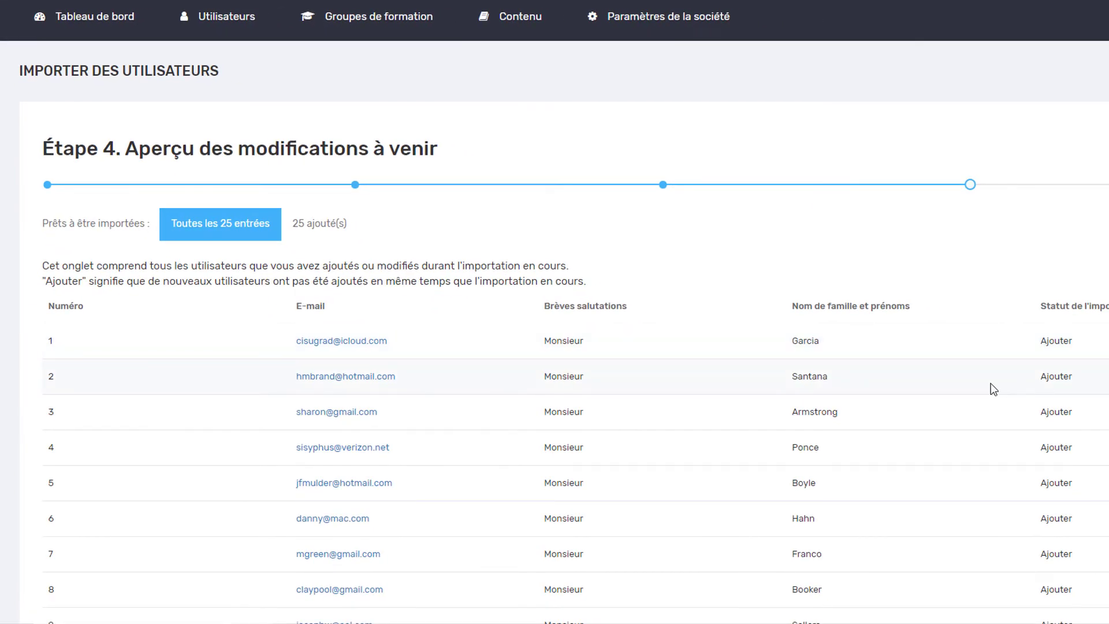
{"action": "scroll", "coordinate": [989, 383], "scroll_direction": "down", "scroll_amount": 4}
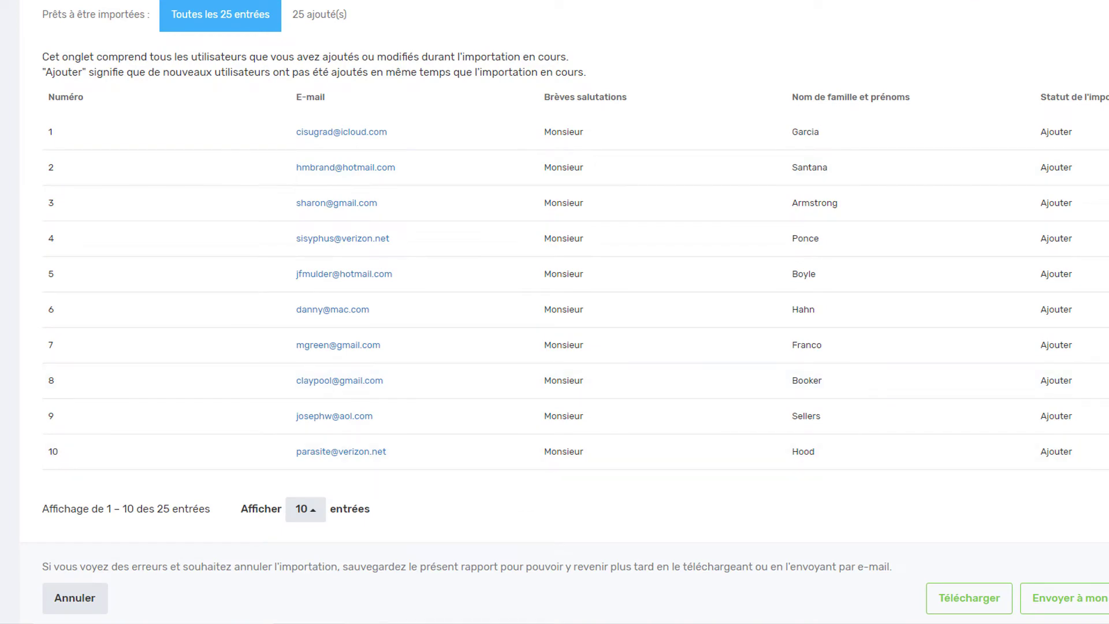
{"action": "left_click", "coordinate": [1107, 509]}
{"action": "left_click", "coordinate": [1107, 509]}
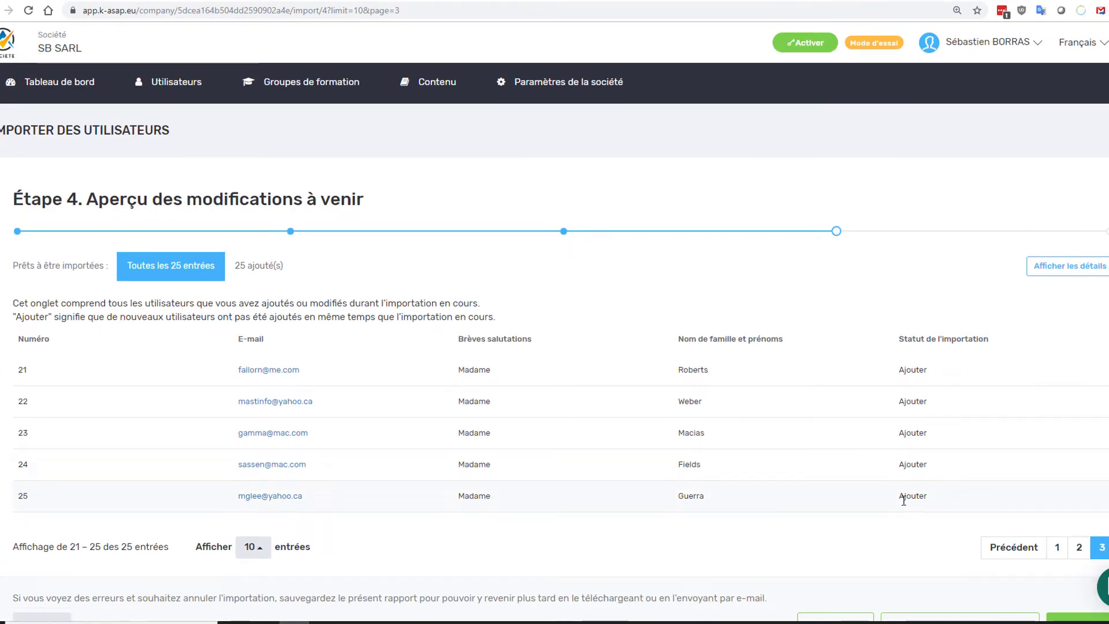
{"action": "scroll", "coordinate": [904, 507], "scroll_direction": "down", "scroll_amount": 1}
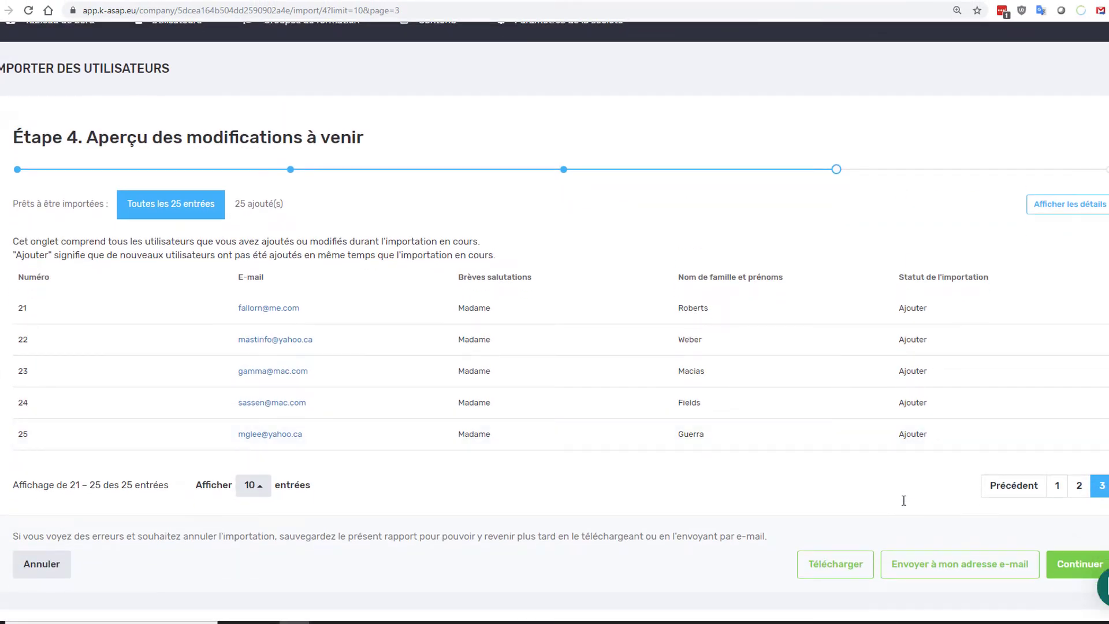
{"action": "scroll", "coordinate": [904, 500], "scroll_direction": "up", "scroll_amount": 1}
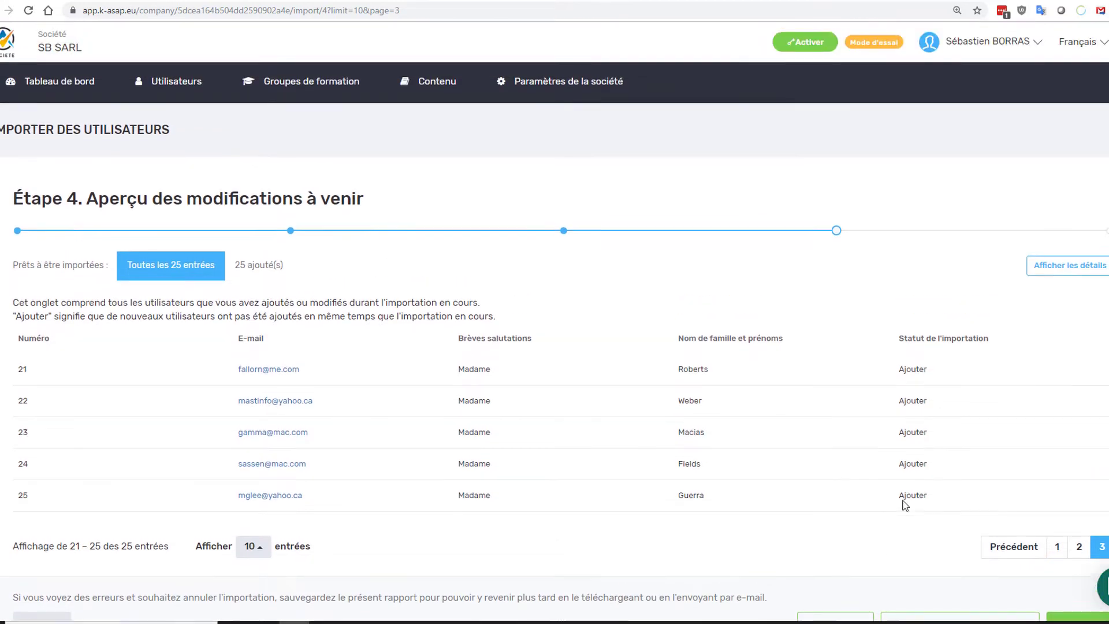
{"action": "scroll", "coordinate": [904, 500], "scroll_direction": "down", "scroll_amount": 1}
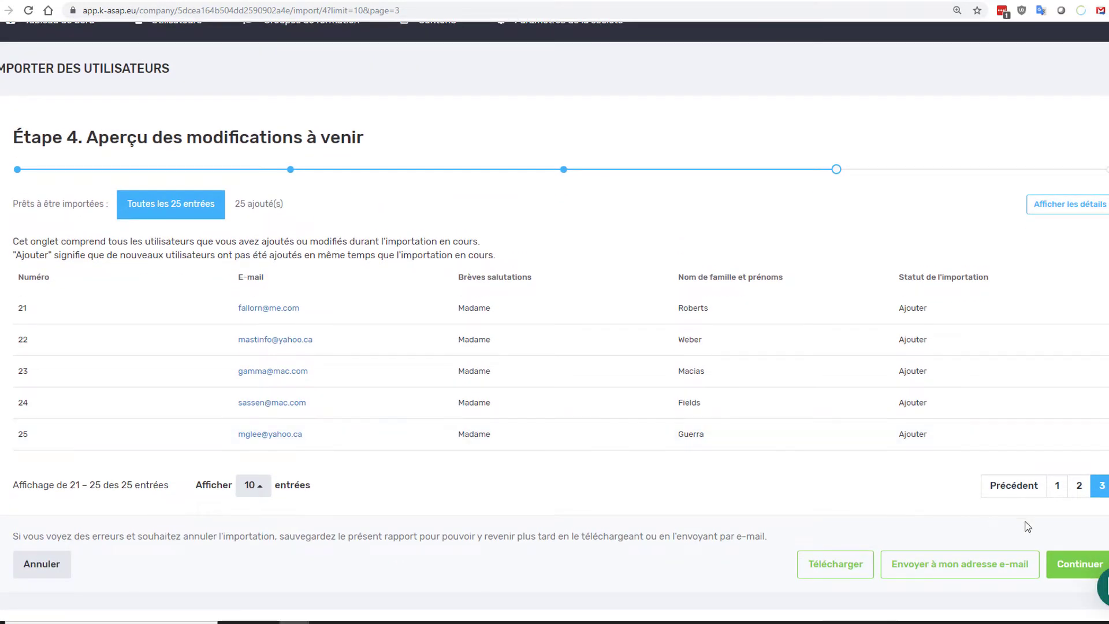
{"action": "left_click", "coordinate": [1079, 564]}
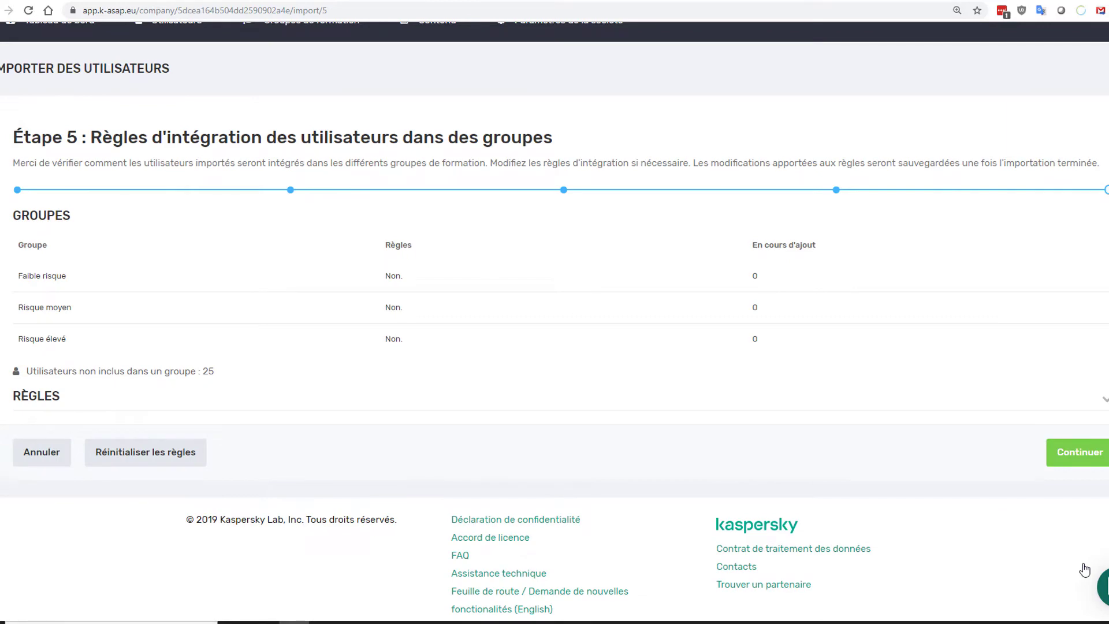
{"action": "left_click", "coordinate": [1042, 452]}
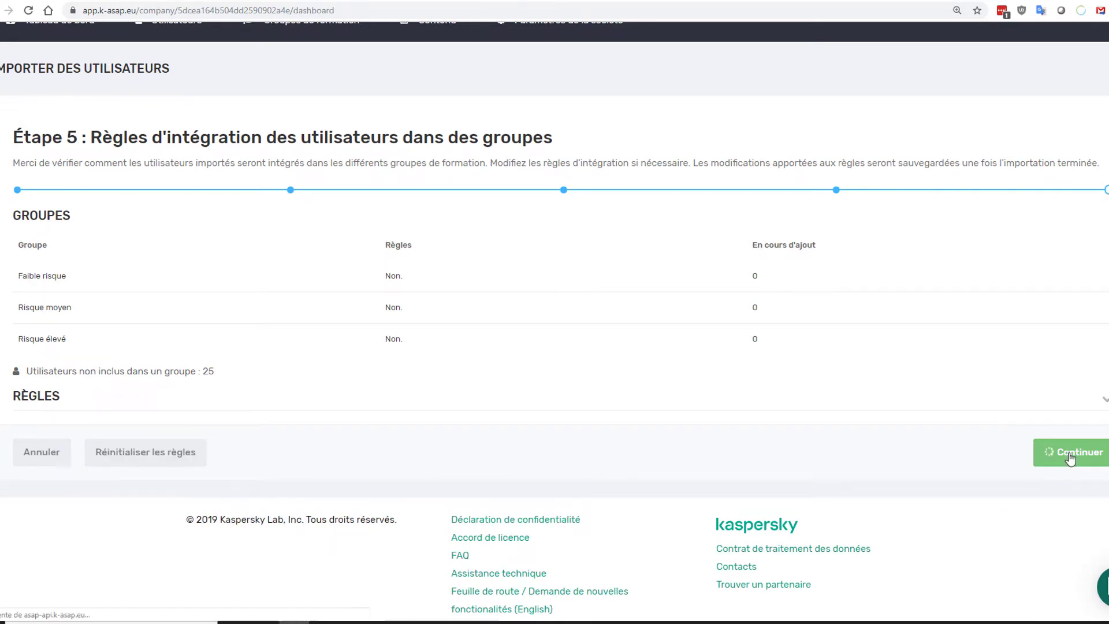
{"action": "left_click", "coordinate": [407, 214]}
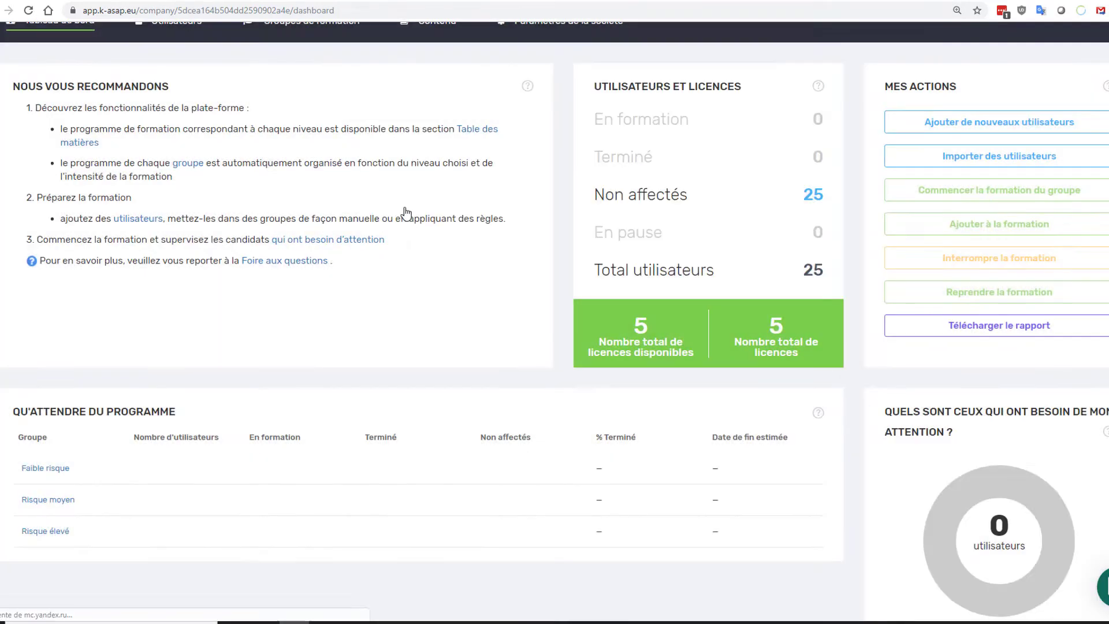
- Open the list of users not yet assigned to a training group
{"action": "left_click", "coordinate": [768, 203]}
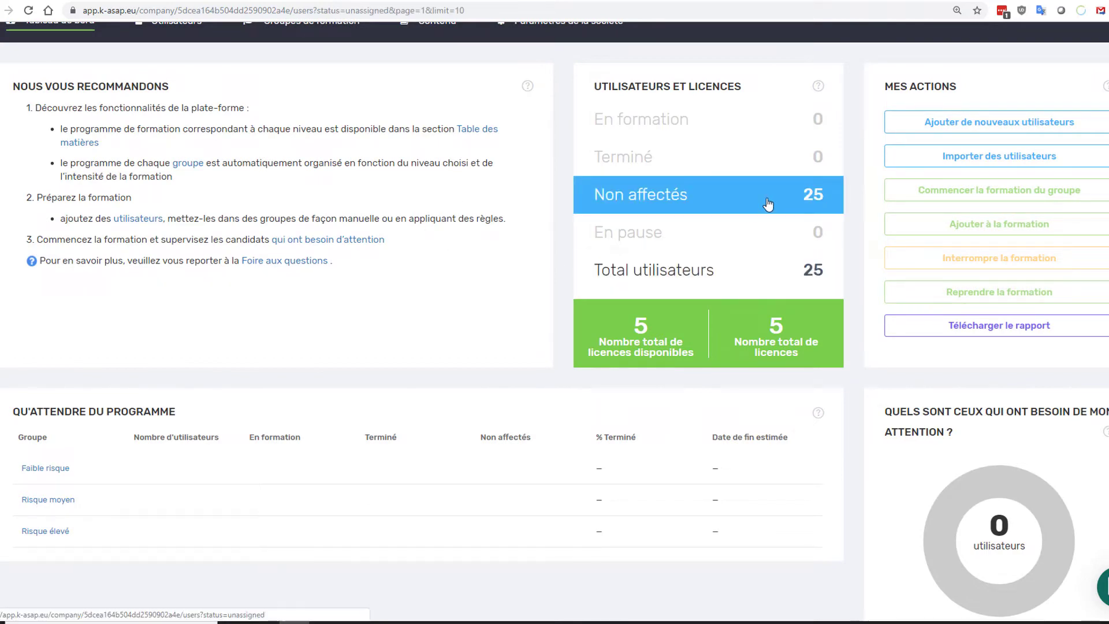
{"action": "scroll", "coordinate": [638, 277], "scroll_direction": "down", "scroll_amount": 2}
{"action": "scroll", "coordinate": [552, 370], "scroll_direction": "down", "scroll_amount": 4}
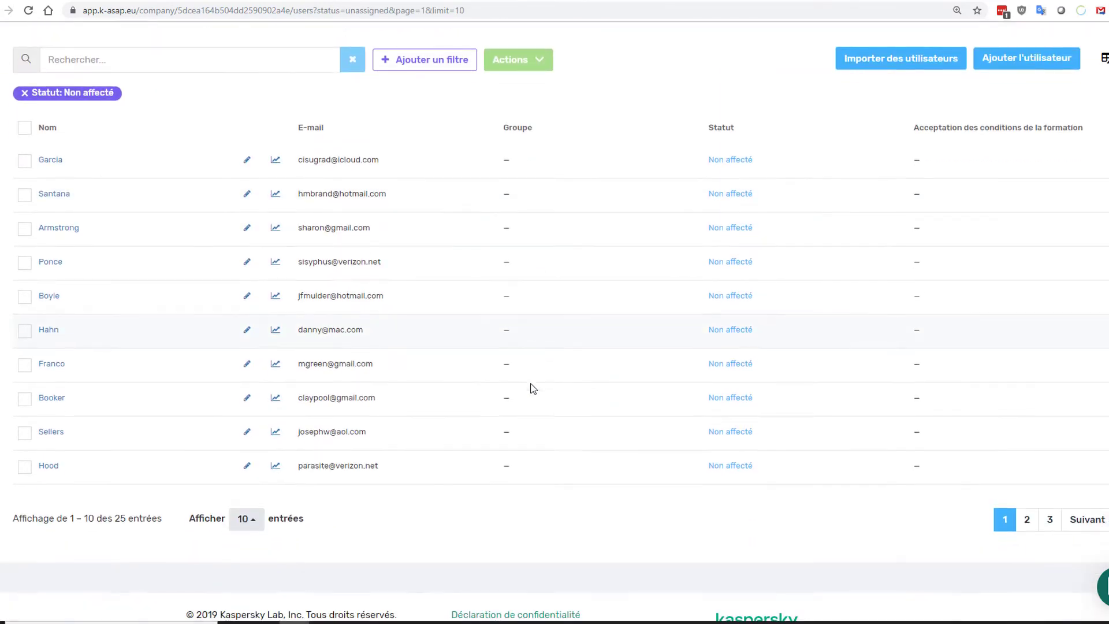
{"action": "scroll", "coordinate": [533, 388], "scroll_direction": "up", "scroll_amount": 2}
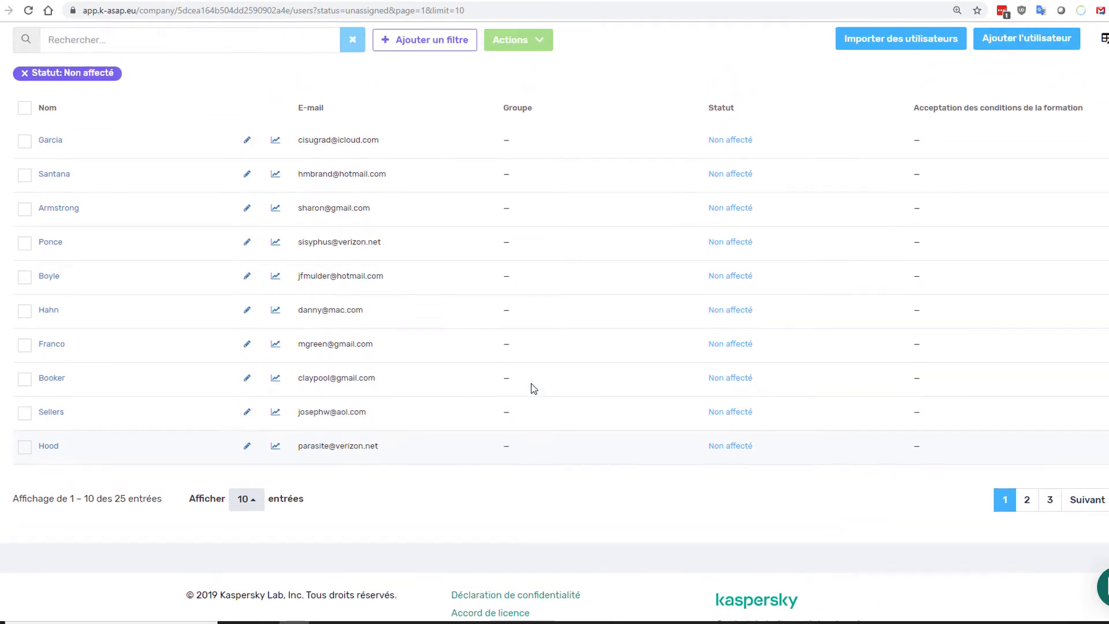
{"action": "scroll", "coordinate": [534, 388], "scroll_direction": "down", "scroll_amount": 2}
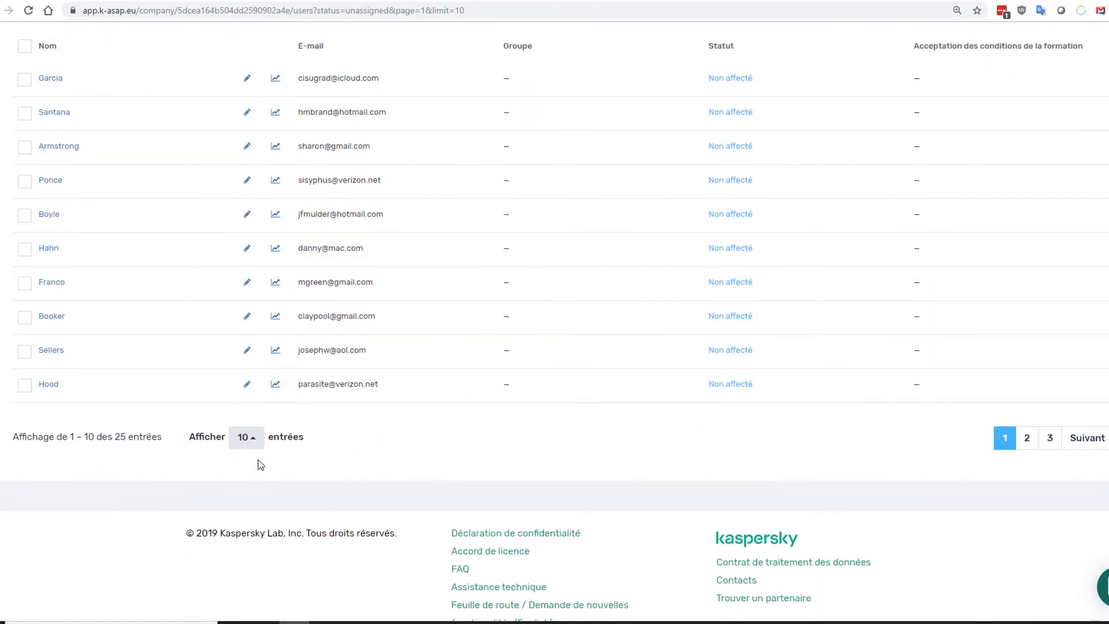
- Show 50 users per page so all 25 unassigned users fit on one page
{"action": "left_click", "coordinate": [246, 437]}
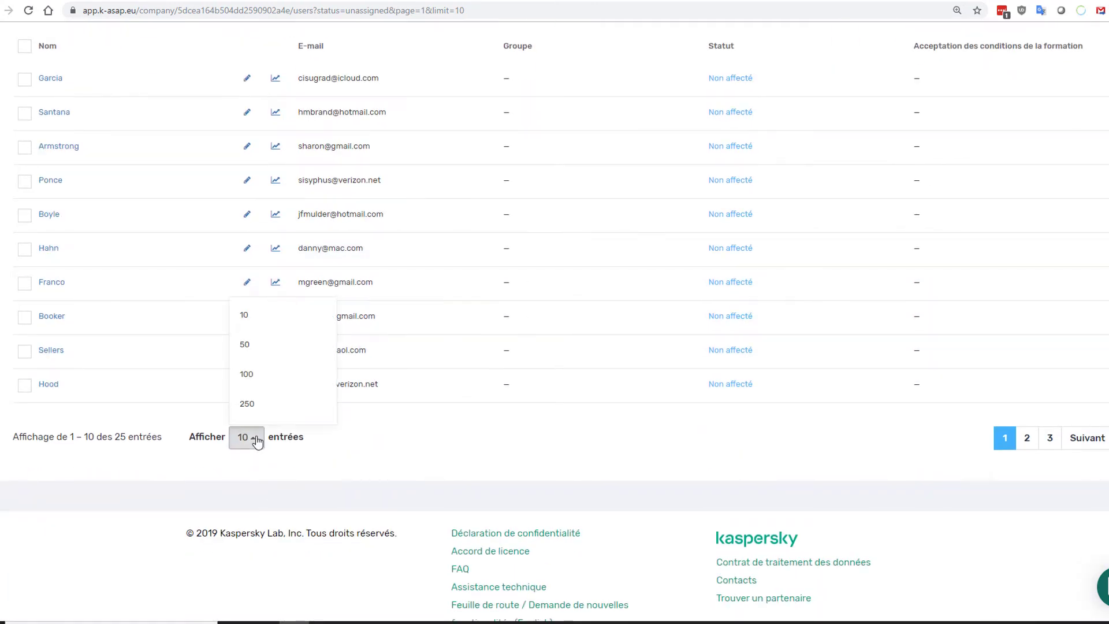
{"action": "left_click", "coordinate": [260, 352]}
{"action": "scroll", "coordinate": [588, 403], "scroll_direction": "down", "scroll_amount": 8}
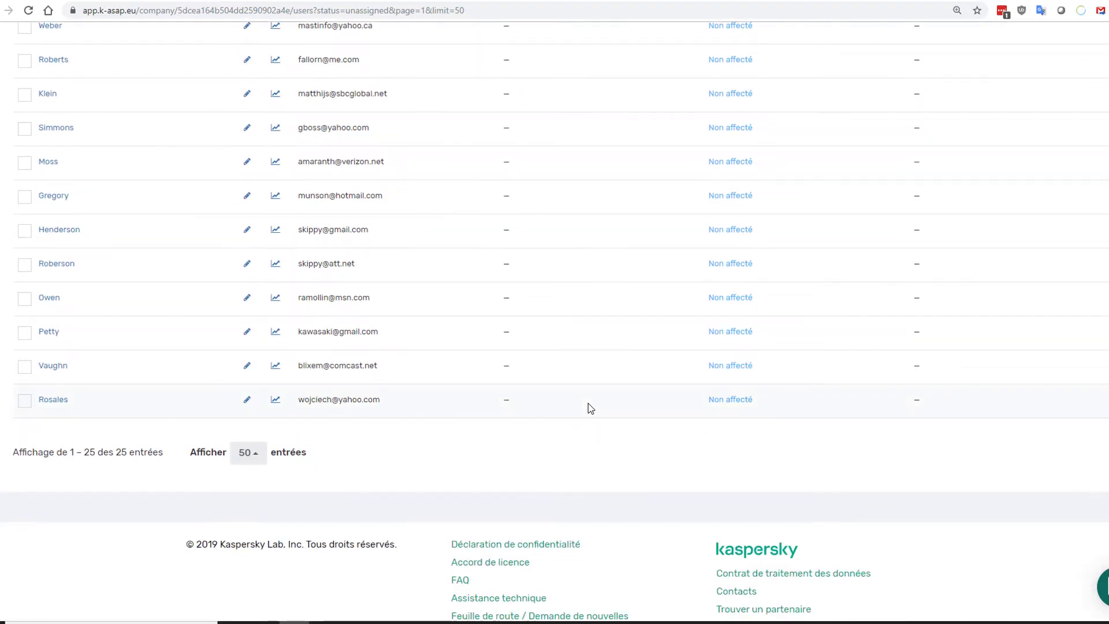
{"action": "scroll", "coordinate": [588, 403], "scroll_direction": "up", "scroll_amount": 10}
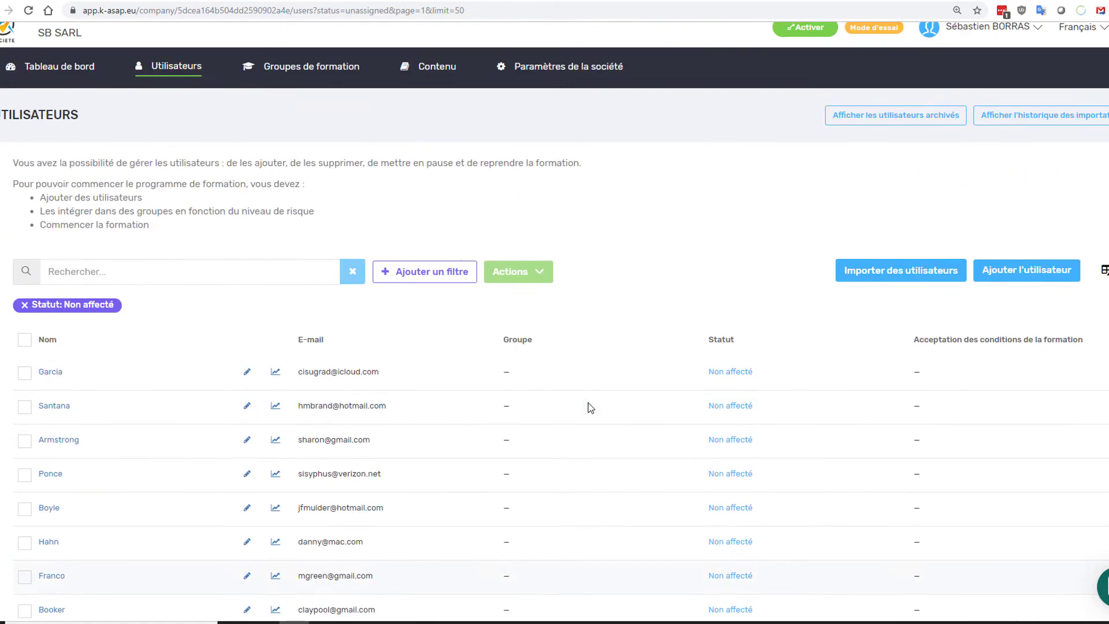
{"action": "scroll", "coordinate": [588, 403], "scroll_direction": "up", "scroll_amount": 1}
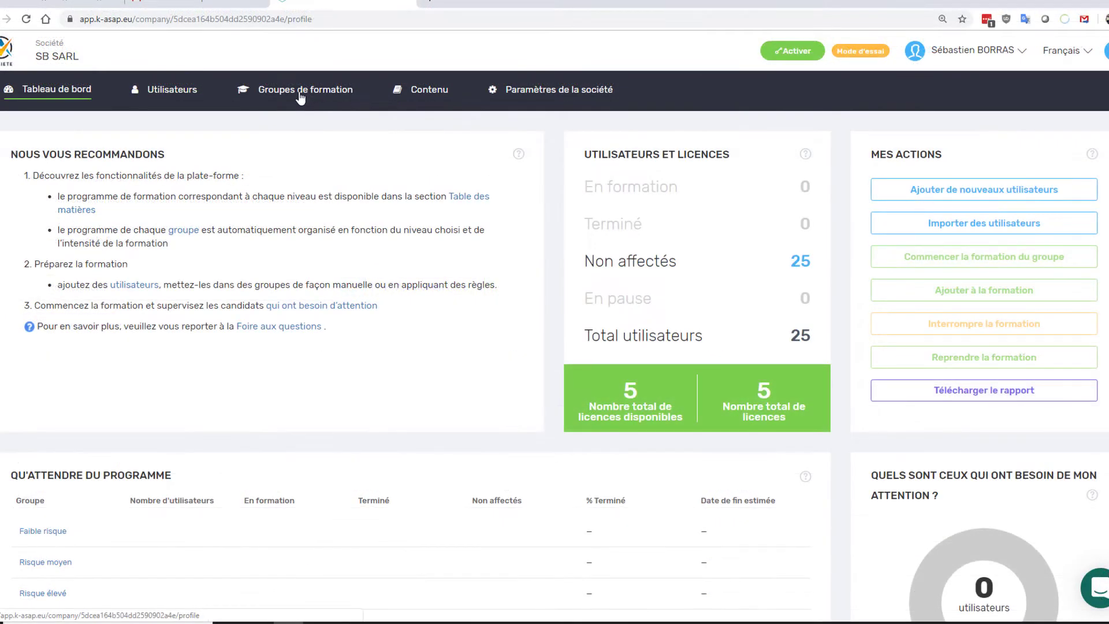
- Go to Groupes de formation and open the Faible risque group's details
{"action": "left_click", "coordinate": [300, 93]}
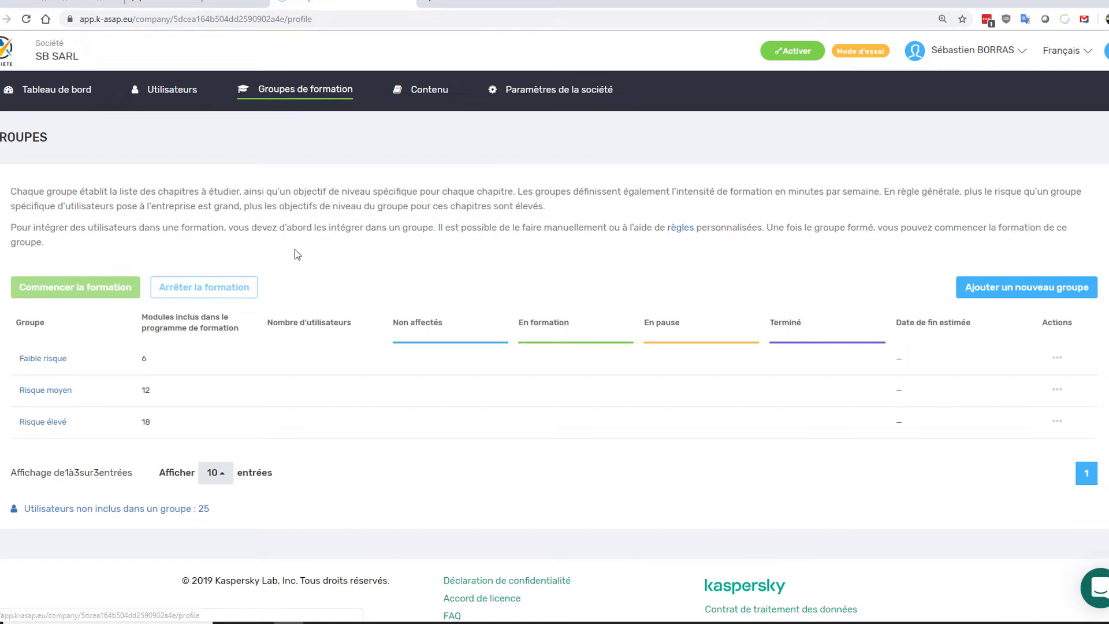
{"action": "scroll", "coordinate": [294, 249], "scroll_direction": "down", "scroll_amount": 1}
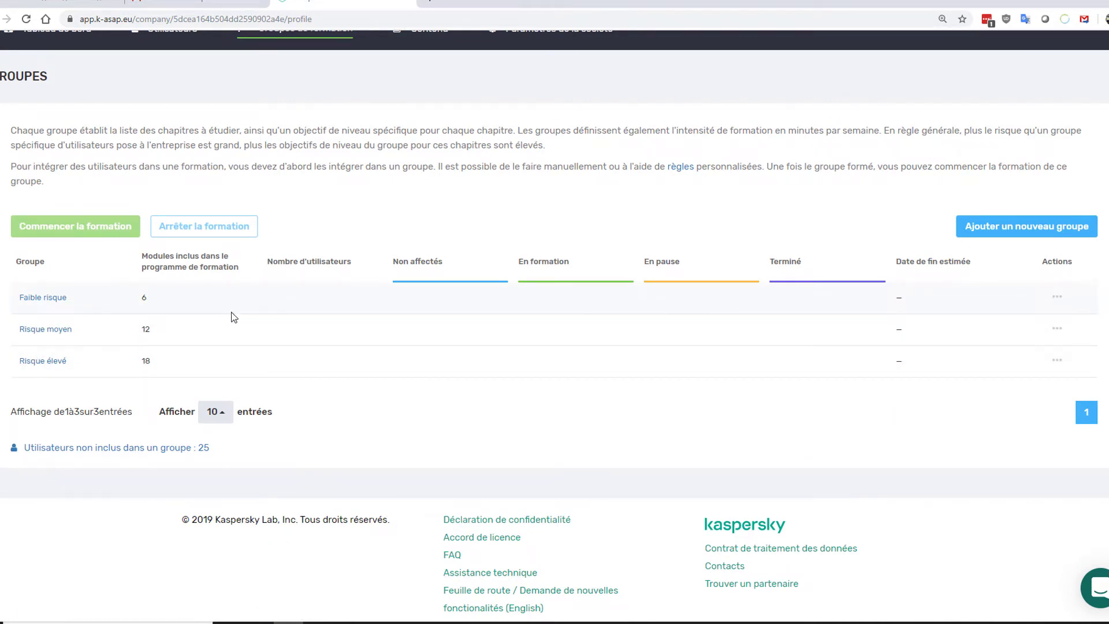
{"action": "left_click", "coordinate": [58, 296]}
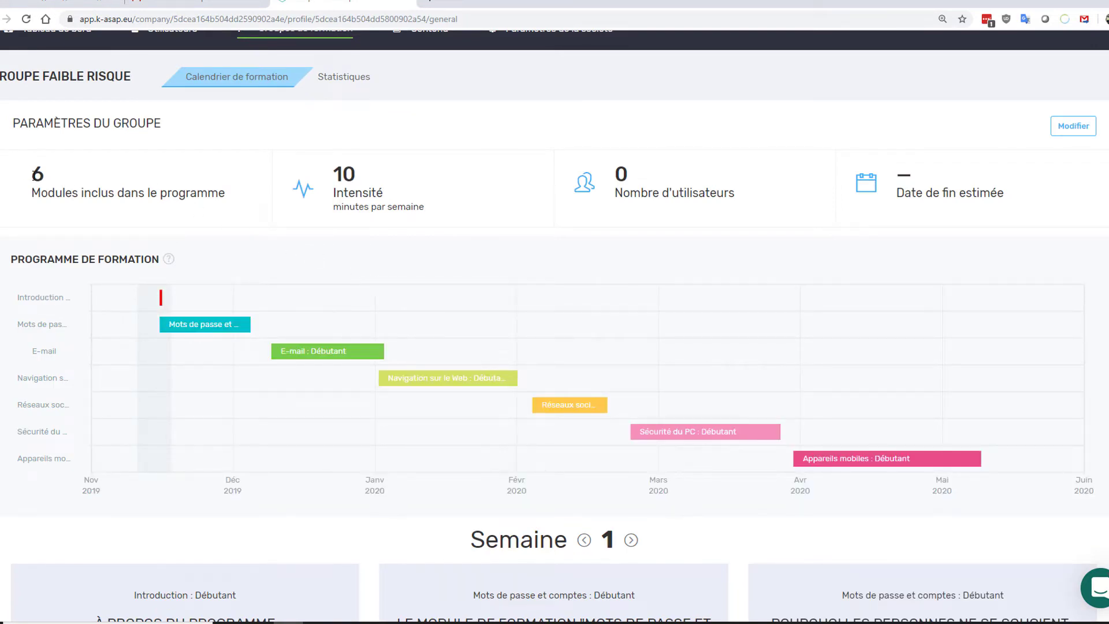
- Highlight the group's included-module count and weekly intensity figures
{"action": "double_click", "coordinate": [49, 181]}
{"action": "left_click_drag", "start_coordinate": [50, 184], "coordinate": [56, 194]}
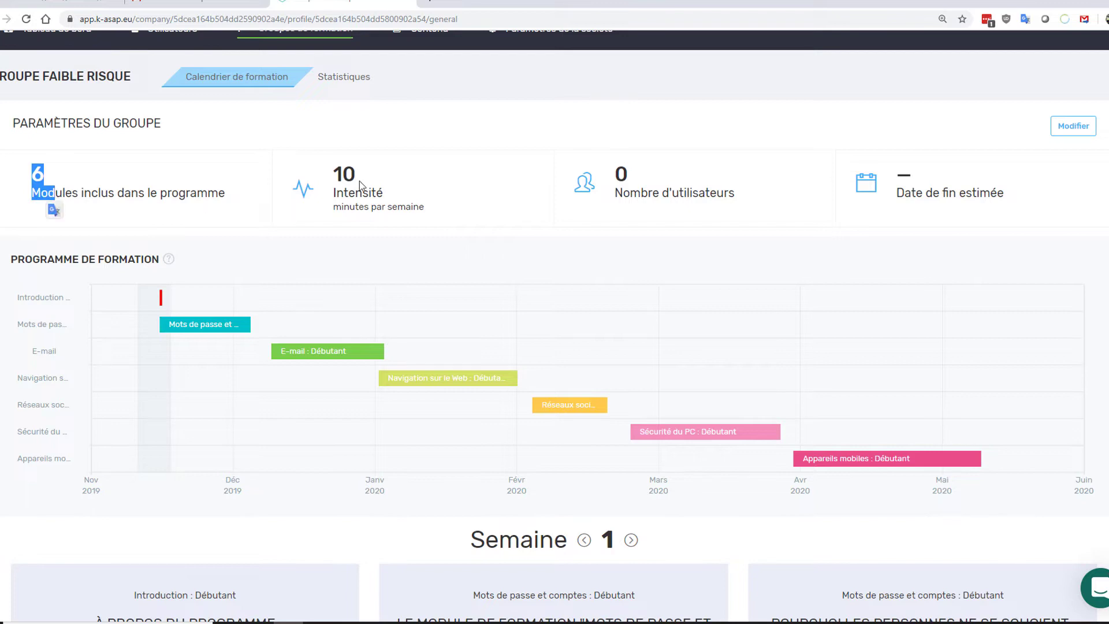
{"action": "left_click_drag", "start_coordinate": [340, 173], "coordinate": [393, 209]}
{"action": "left_click", "coordinate": [657, 188]}
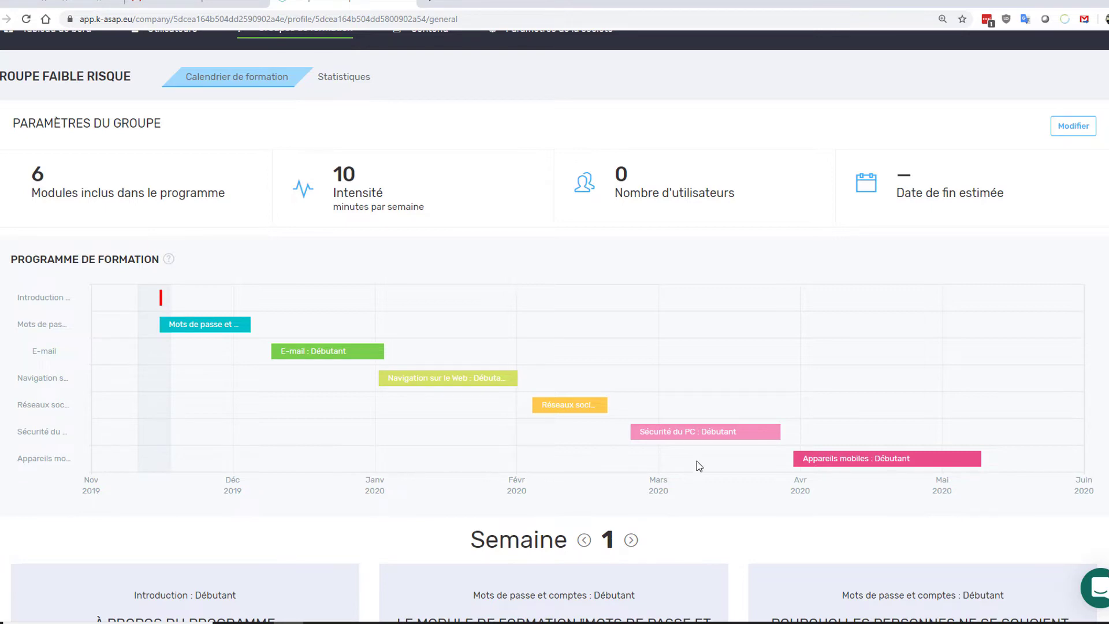
- Step through the weekly lesson schedule from week 2 to week 5
{"action": "mouse_move", "coordinate": [865, 459]}
{"action": "scroll", "coordinate": [739, 446], "scroll_direction": "down", "scroll_amount": 2}
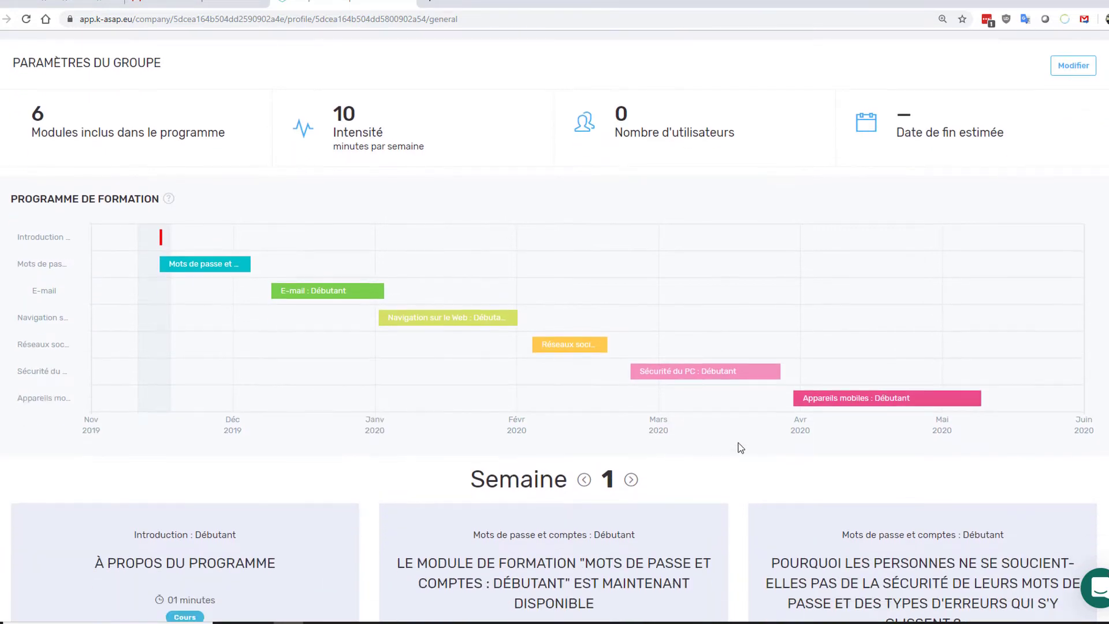
{"action": "scroll", "coordinate": [741, 448], "scroll_direction": "down", "scroll_amount": 5}
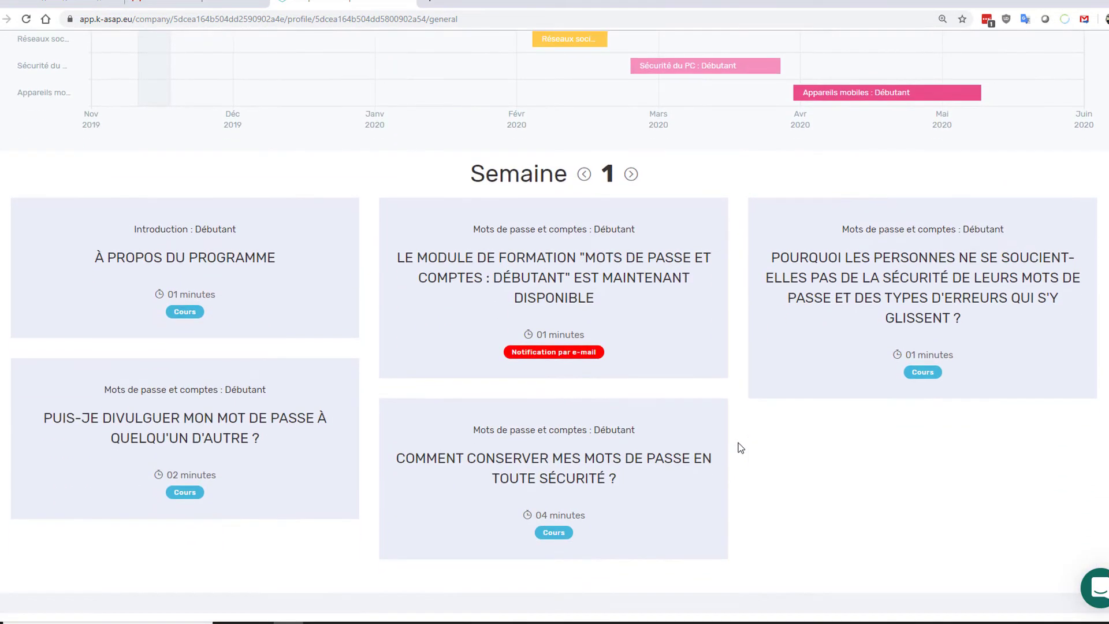
{"action": "scroll", "coordinate": [739, 447], "scroll_direction": "down", "scroll_amount": 1}
{"action": "scroll", "coordinate": [738, 448], "scroll_direction": "up", "scroll_amount": 3}
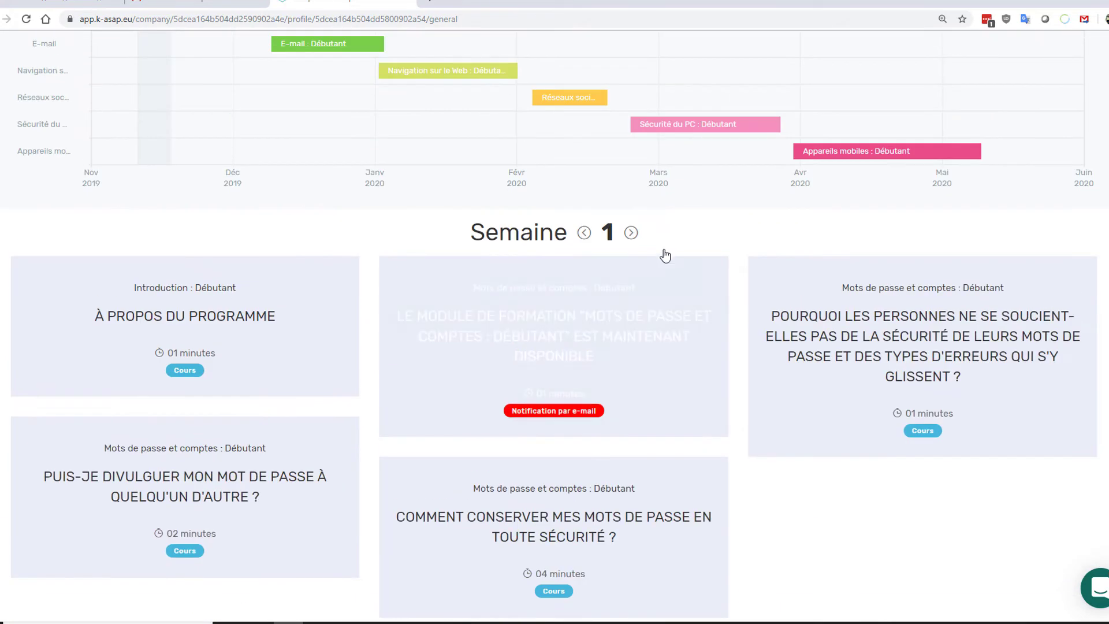
{"action": "left_click", "coordinate": [632, 233]}
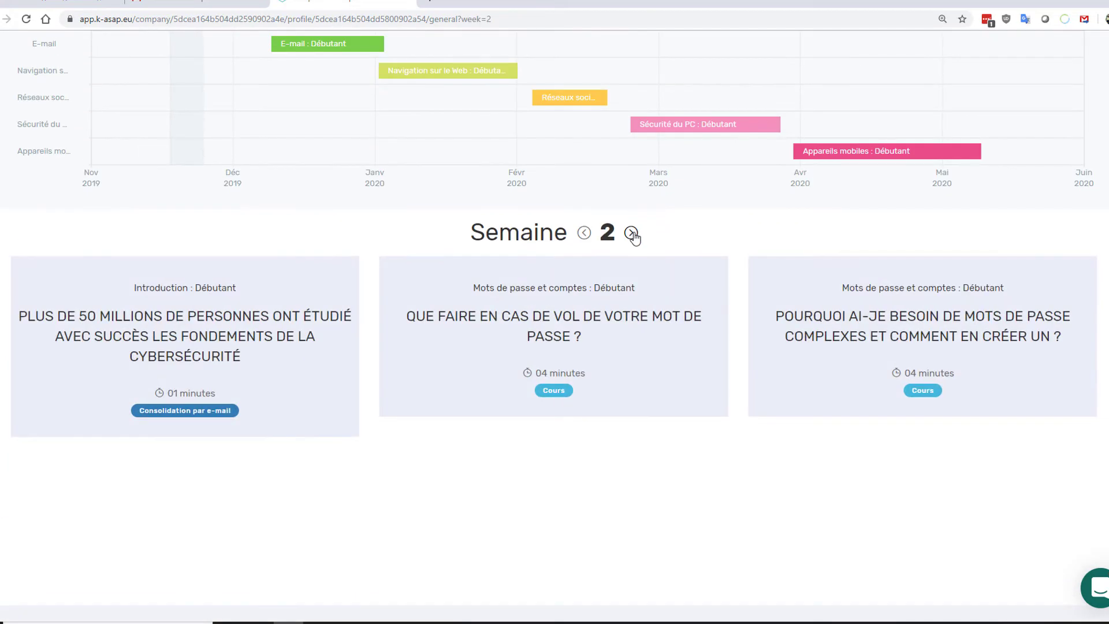
{"action": "left_click", "coordinate": [632, 233]}
{"action": "left_click", "coordinate": [632, 233]}
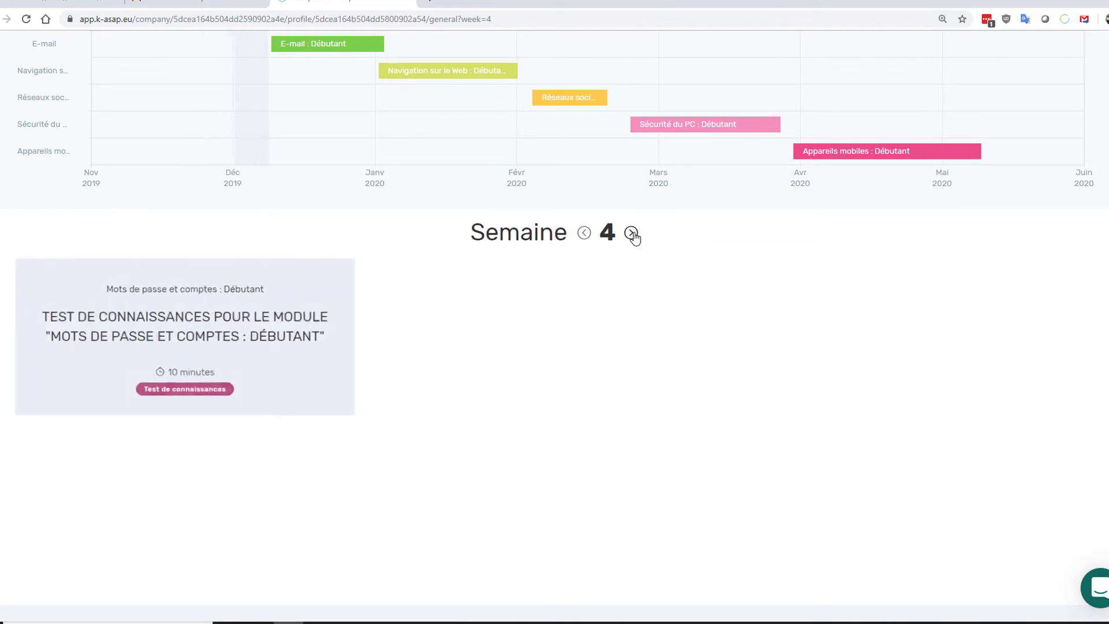
{"action": "left_click", "coordinate": [632, 233]}
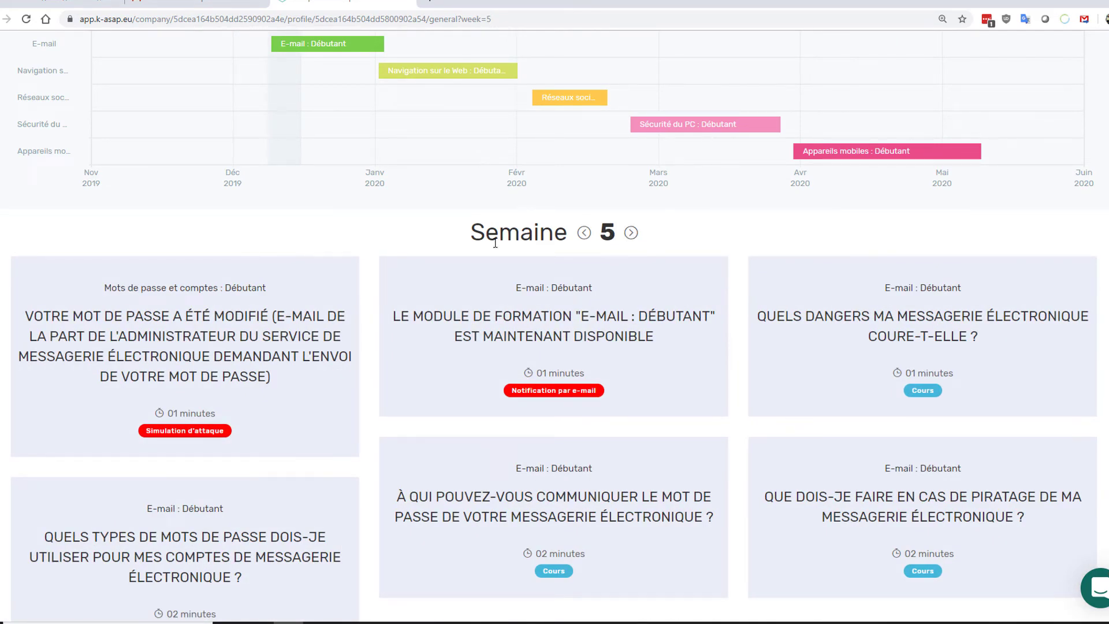
{"action": "scroll", "coordinate": [632, 232], "scroll_direction": "up", "scroll_amount": 2}
{"action": "mouse_move", "coordinate": [291, 165]}
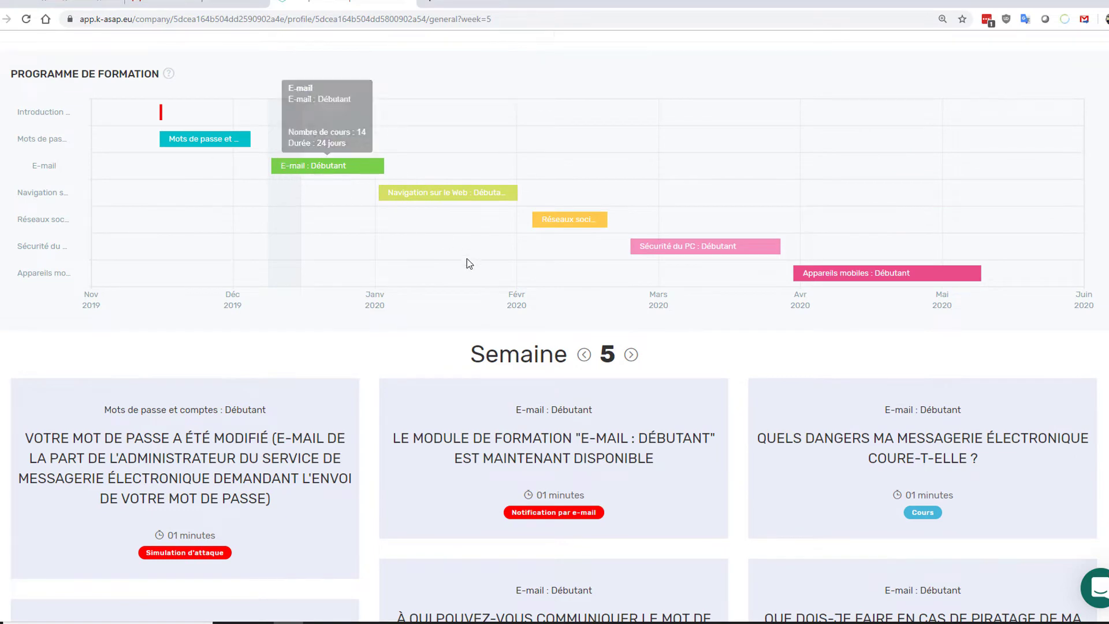
{"action": "scroll", "coordinate": [445, 274], "scroll_direction": "down", "scroll_amount": 1}
{"action": "scroll", "coordinate": [450, 460], "scroll_direction": "down", "scroll_amount": 2}
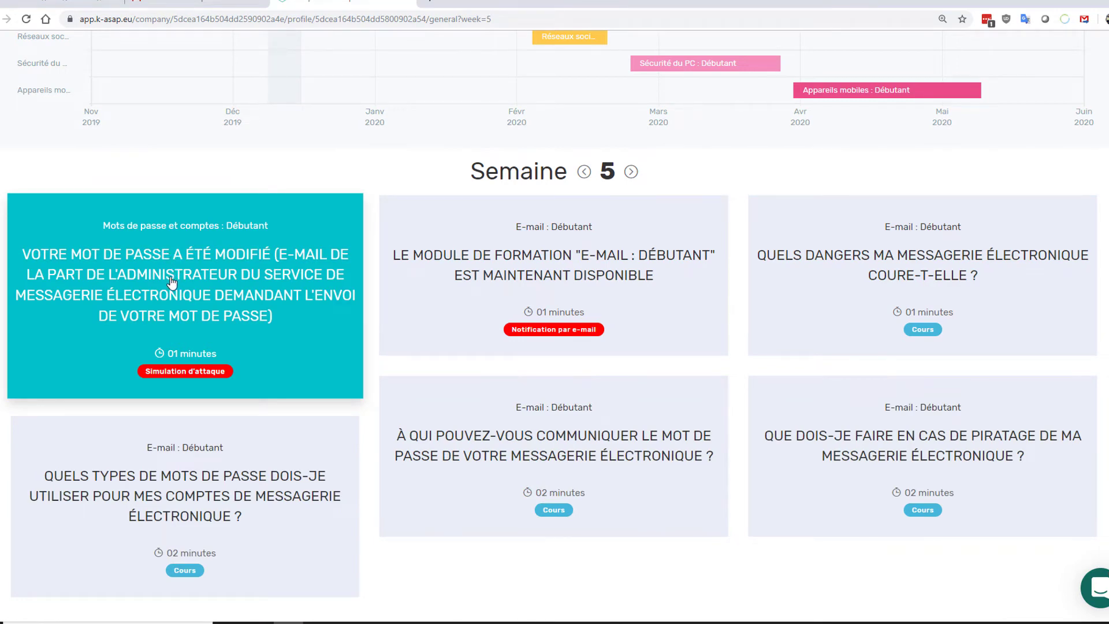
{"action": "left_click", "coordinate": [172, 282]}
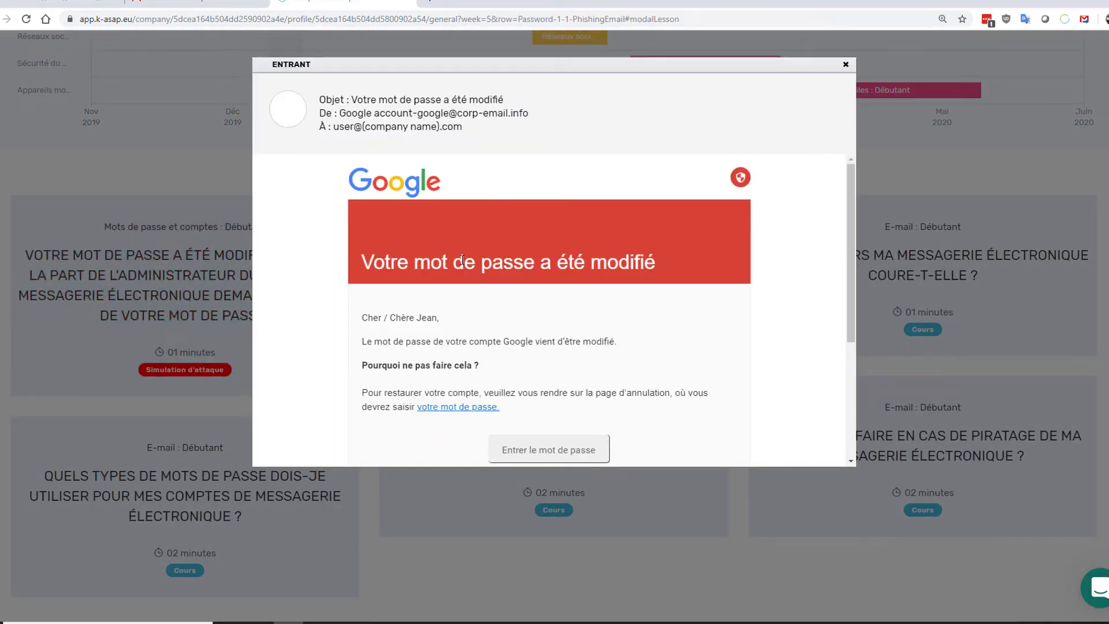
{"action": "scroll", "coordinate": [462, 261], "scroll_direction": "down", "scroll_amount": 3}
{"action": "scroll", "coordinate": [463, 264], "scroll_direction": "up", "scroll_amount": 2}
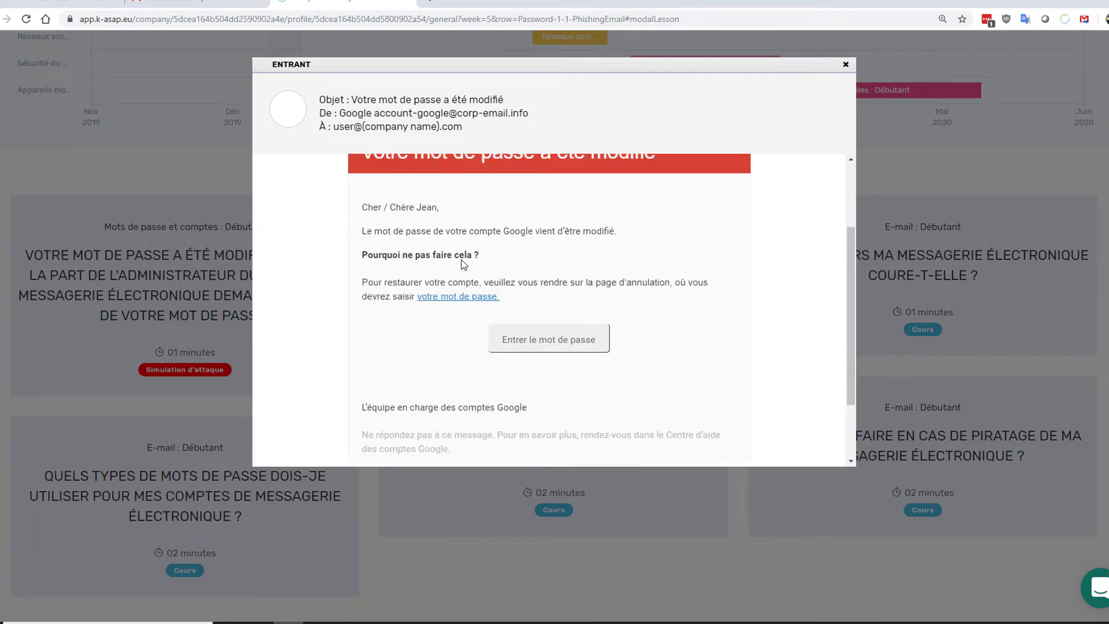
{"action": "scroll", "coordinate": [462, 263], "scroll_direction": "up", "scroll_amount": 2}
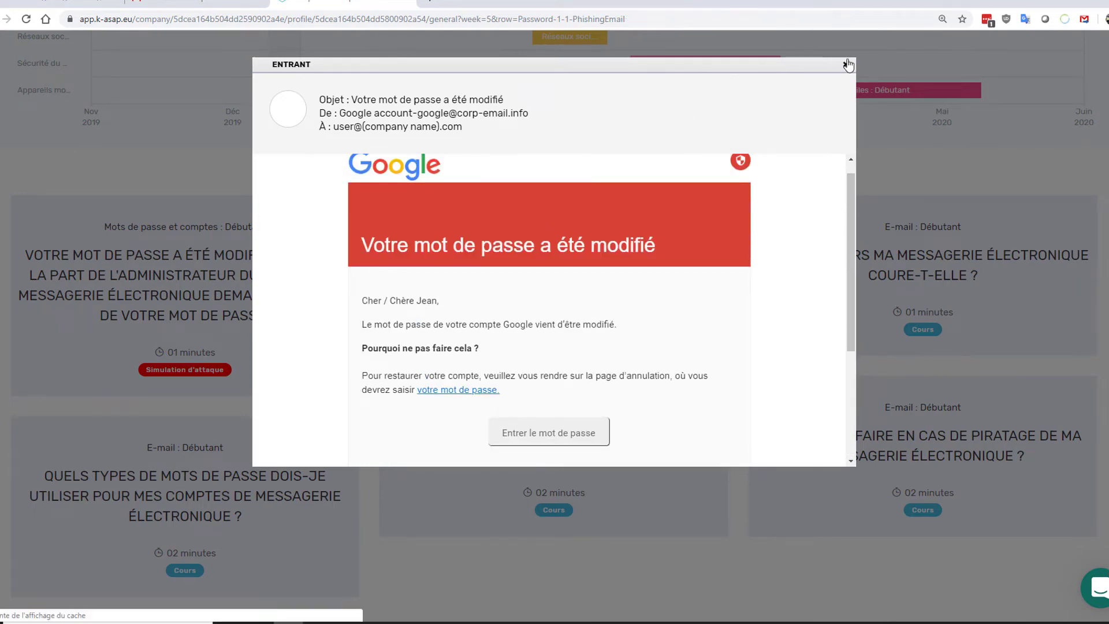
{"action": "left_click", "coordinate": [848, 64]}
{"action": "left_click", "coordinate": [592, 271]}
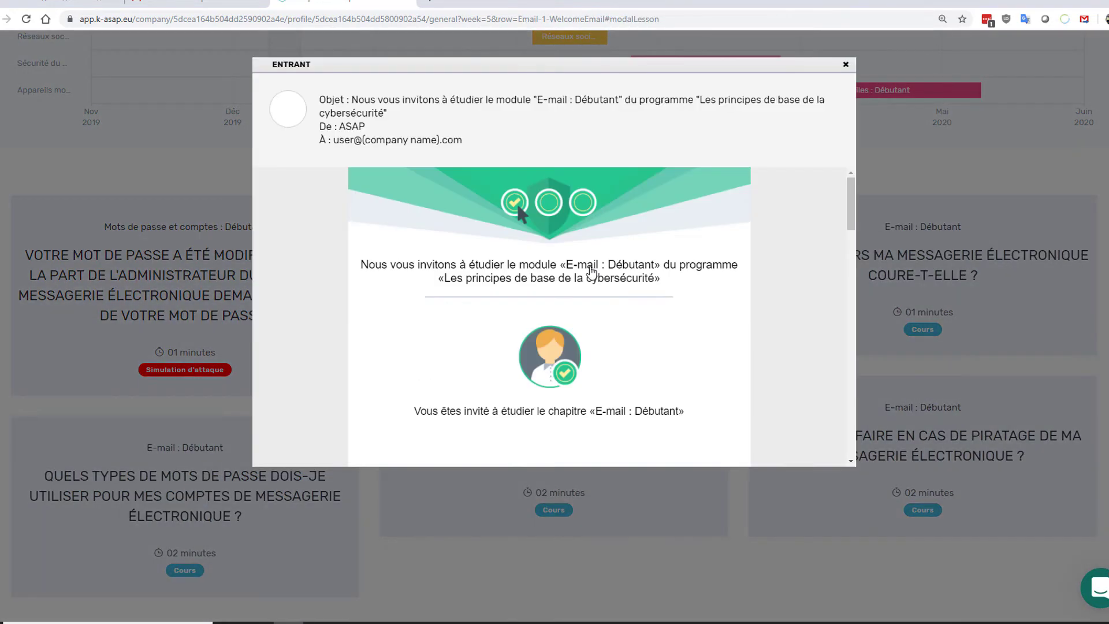
{"action": "scroll", "coordinate": [609, 330], "scroll_direction": "down", "scroll_amount": 3}
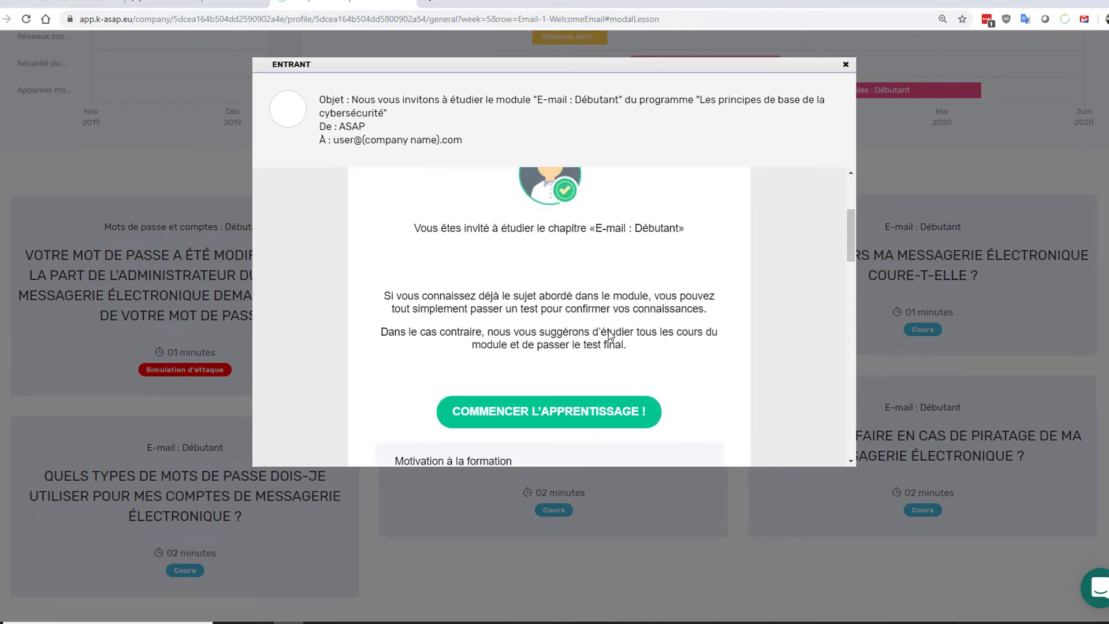
{"action": "scroll", "coordinate": [610, 333], "scroll_direction": "down", "scroll_amount": 3}
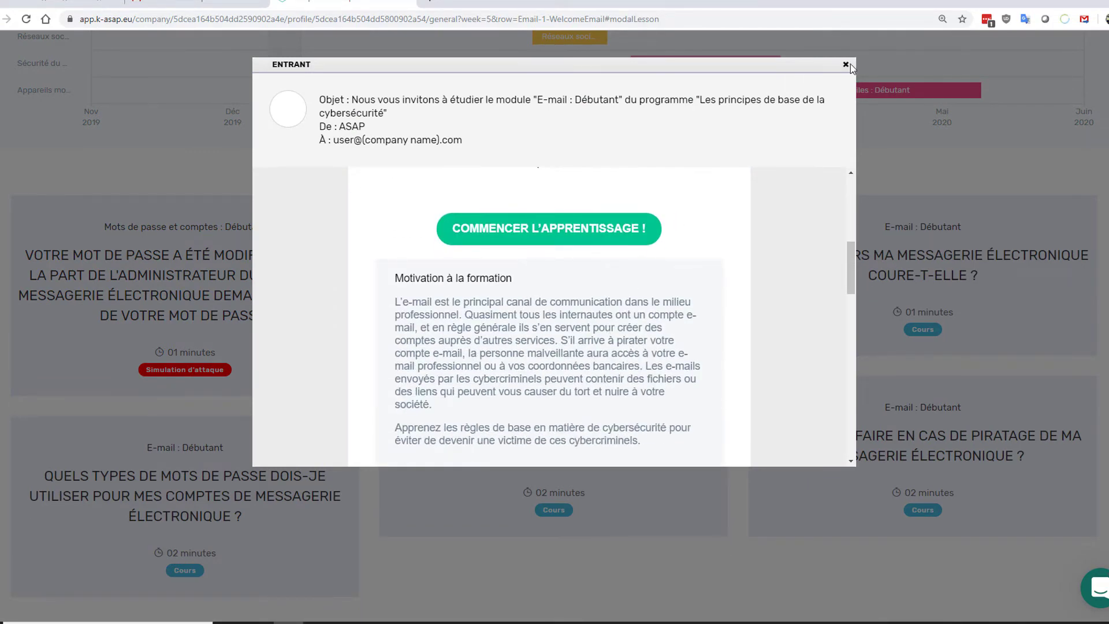
{"action": "left_click", "coordinate": [847, 64]}
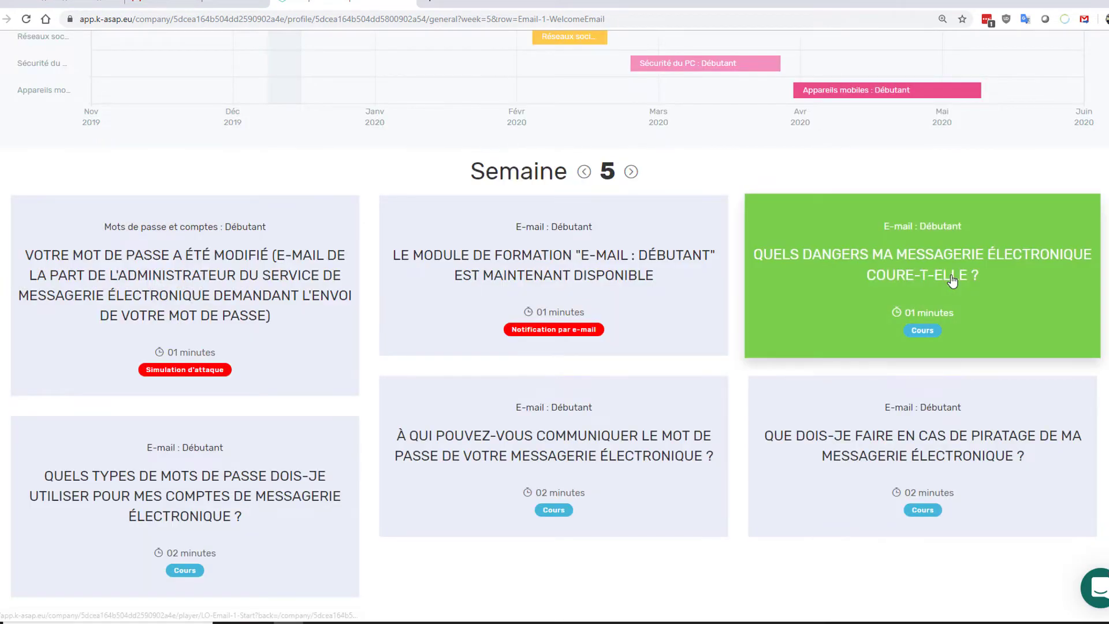
- Play the Quels dangers lesson, reveal the cybercriminal example and enlarge the BNP Paribas e-mail
{"action": "left_click", "coordinate": [952, 281]}
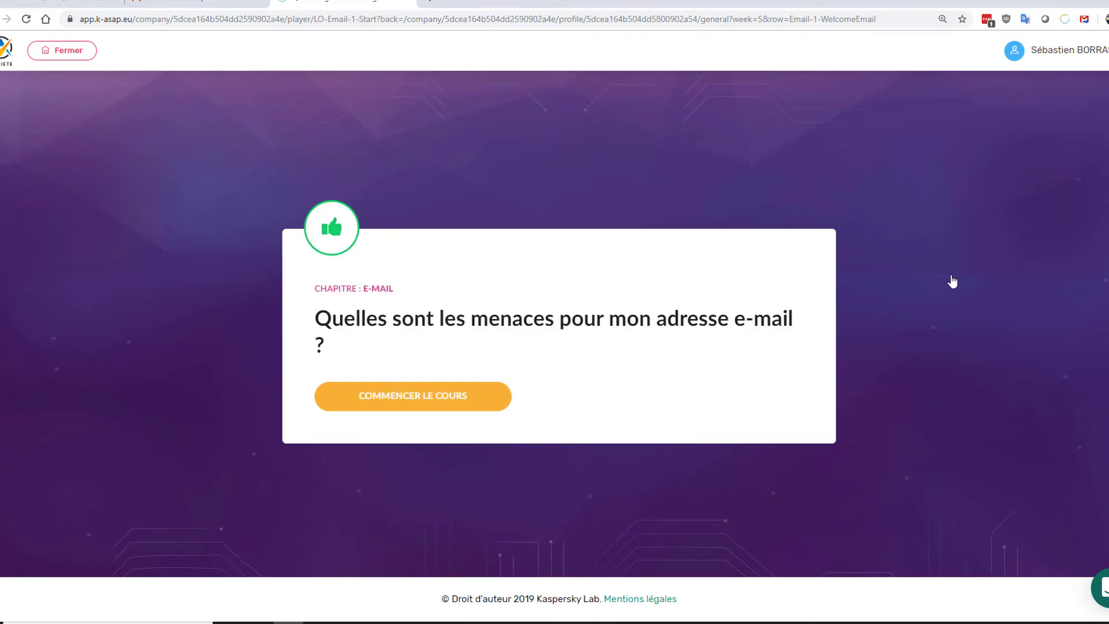
{"action": "left_click", "coordinate": [405, 409]}
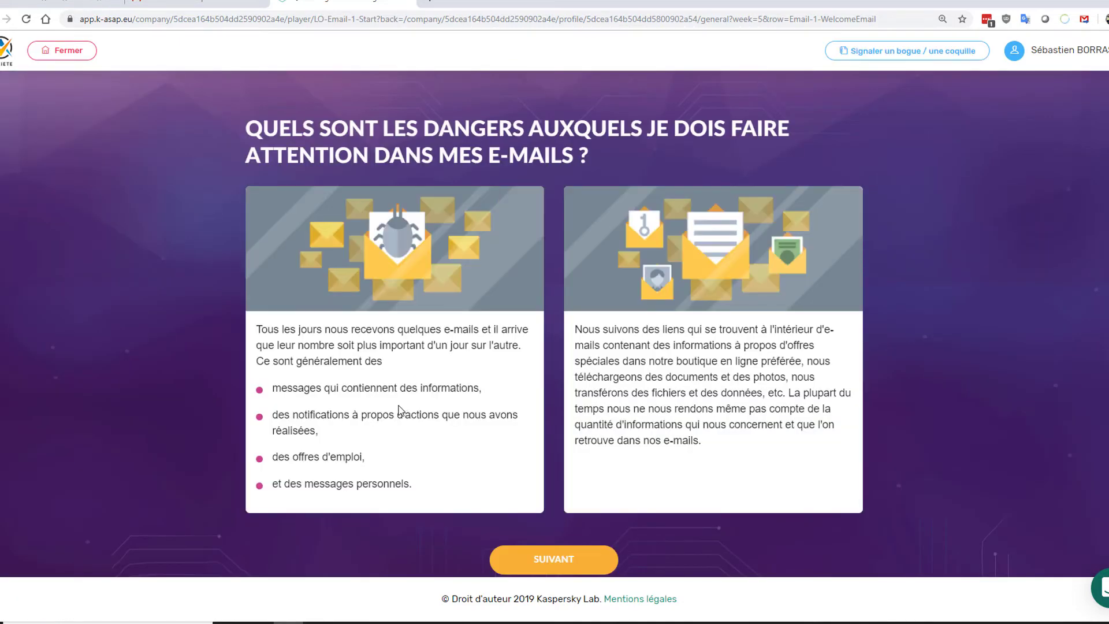
{"action": "left_click", "coordinate": [542, 561]}
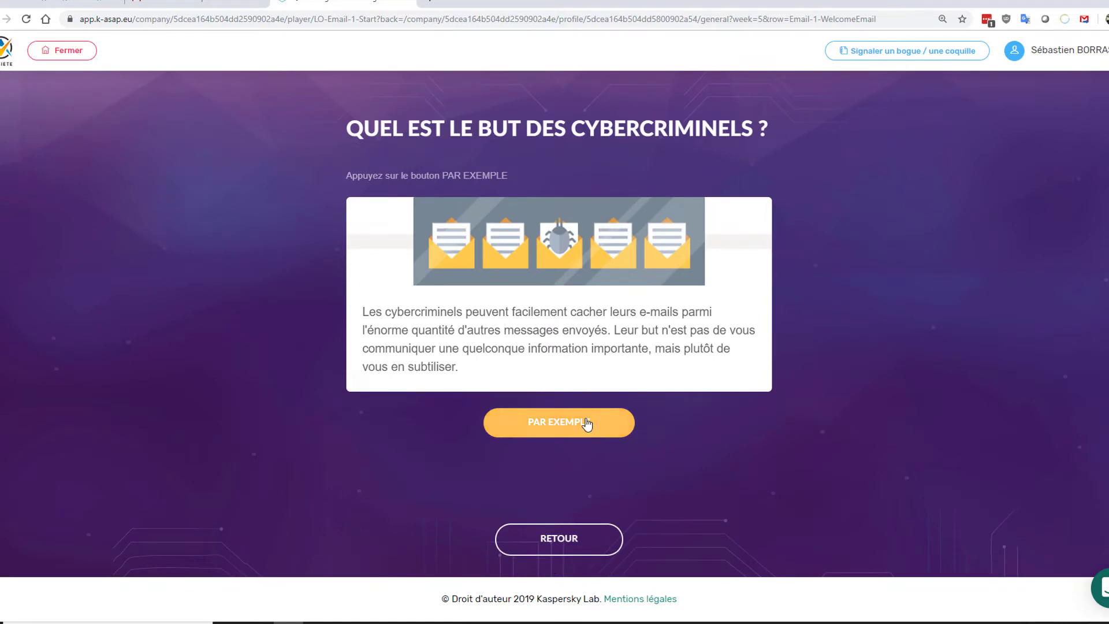
{"action": "left_click", "coordinate": [587, 423]}
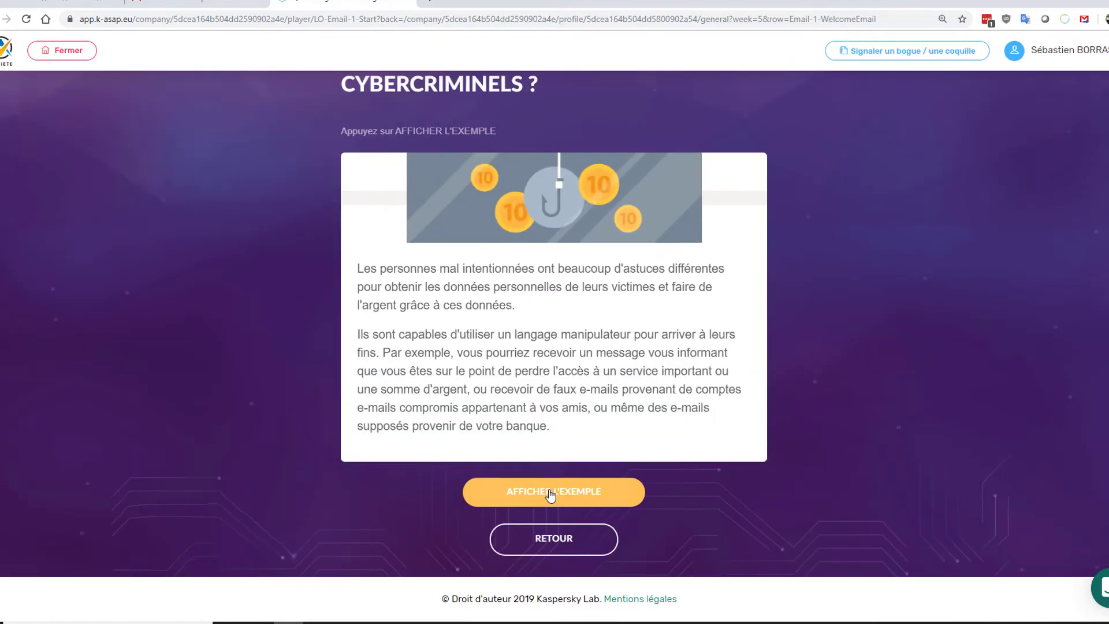
{"action": "left_click", "coordinate": [549, 495]}
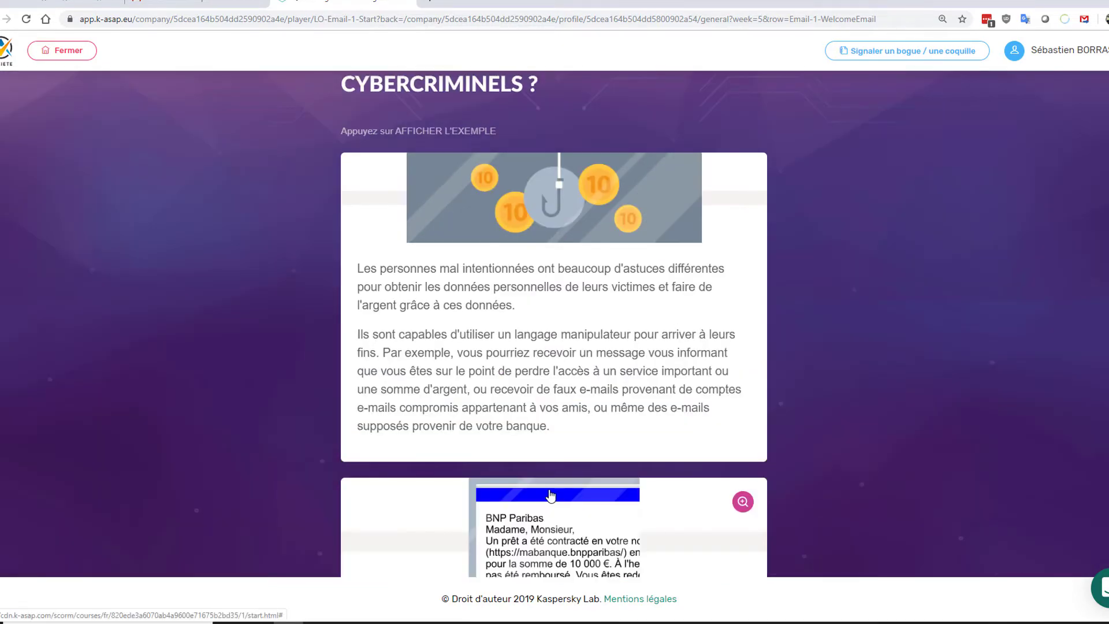
{"action": "scroll", "coordinate": [550, 494], "scroll_direction": "down", "scroll_amount": 3}
{"action": "left_click", "coordinate": [741, 337]}
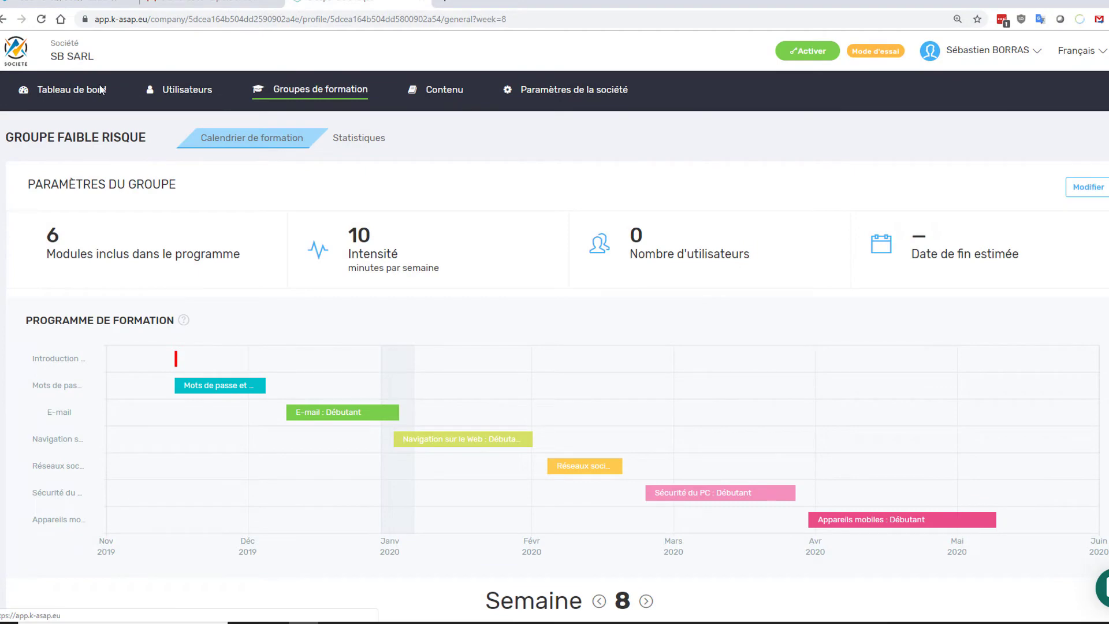
- Rename the Faible risque group to 'Débutant' at 30 minutes weekly and save
{"action": "scroll", "coordinate": [378, 332], "scroll_direction": "down", "scroll_amount": 3}
{"action": "scroll", "coordinate": [381, 337], "scroll_direction": "up", "scroll_amount": 3}
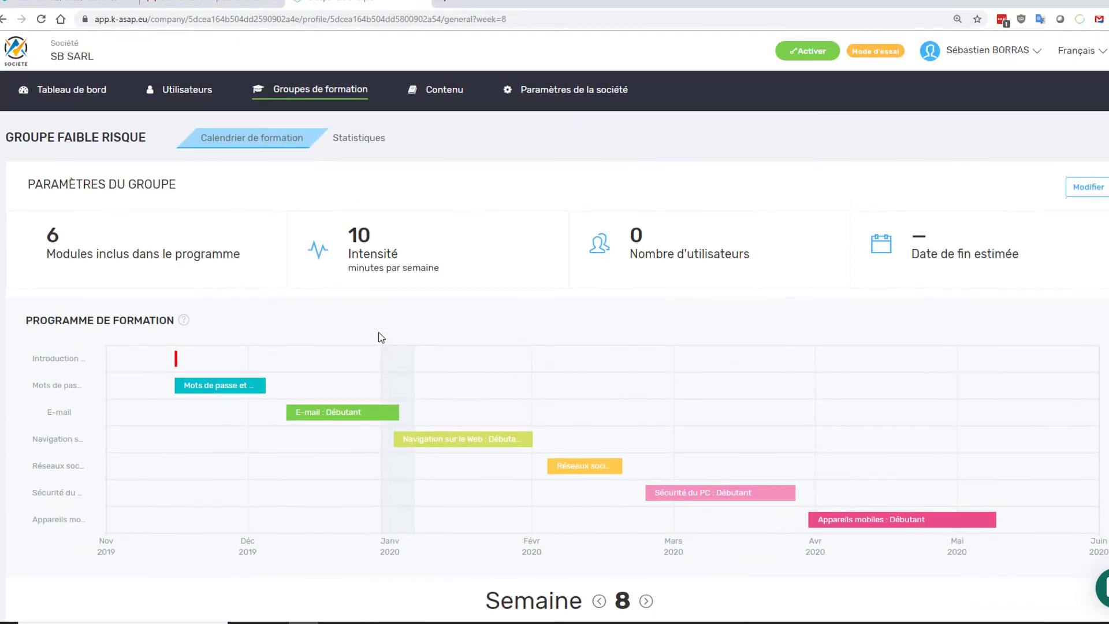
{"action": "left_click", "coordinate": [1091, 191]}
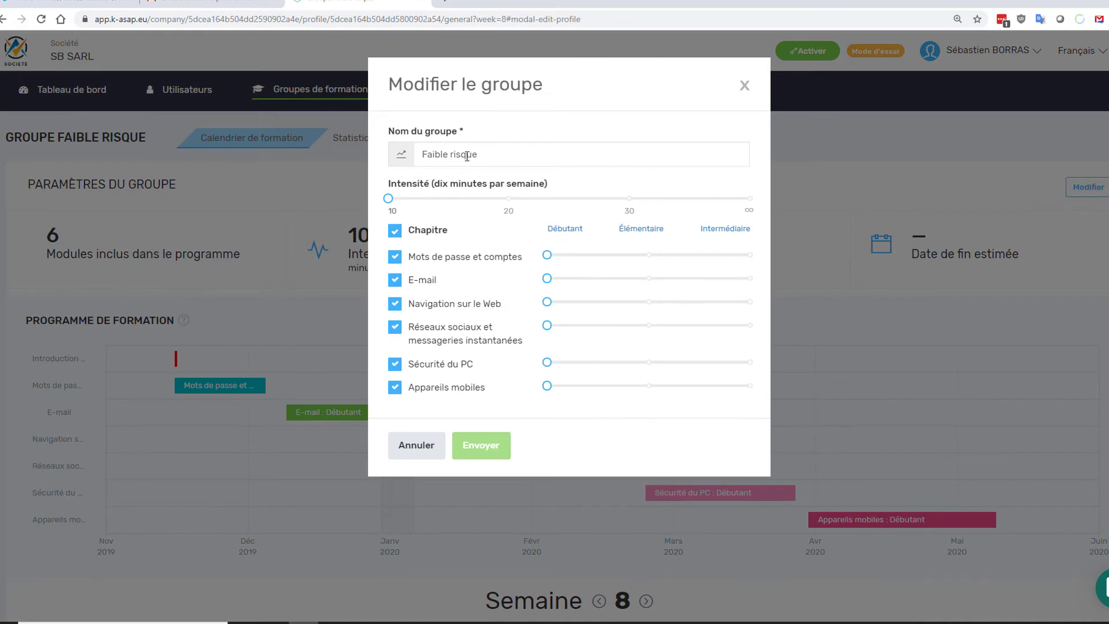
{"action": "triple_click", "coordinate": [480, 155]}
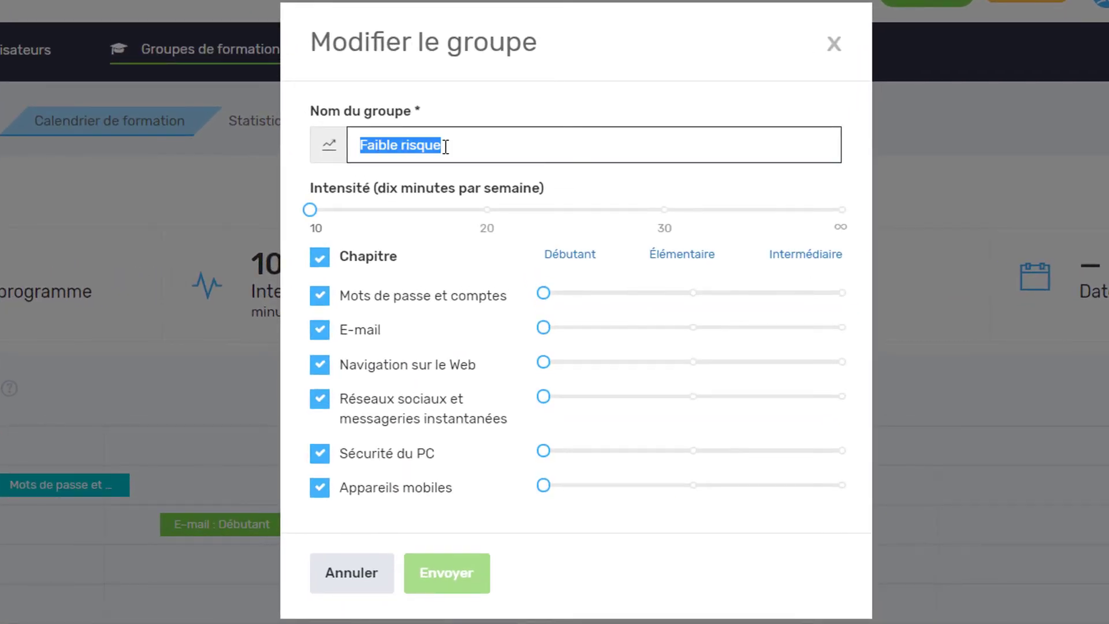
{"action": "type", "text": "Début"}
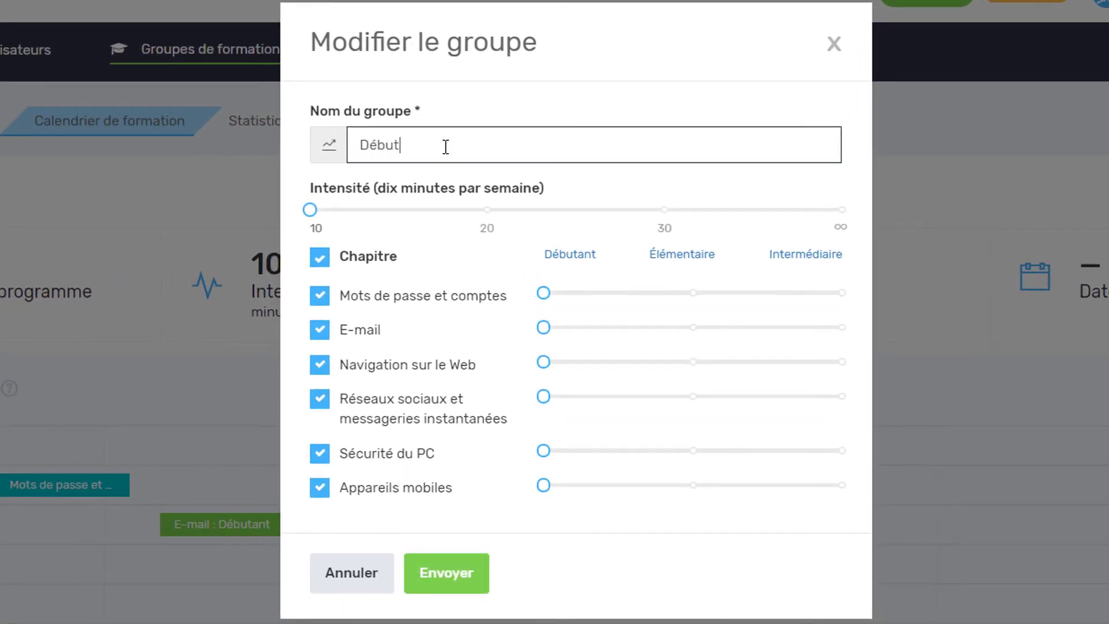
{"action": "type", "text": "ant"}
{"action": "left_click_drag", "start_coordinate": [310, 210], "coordinate": [457, 208]}
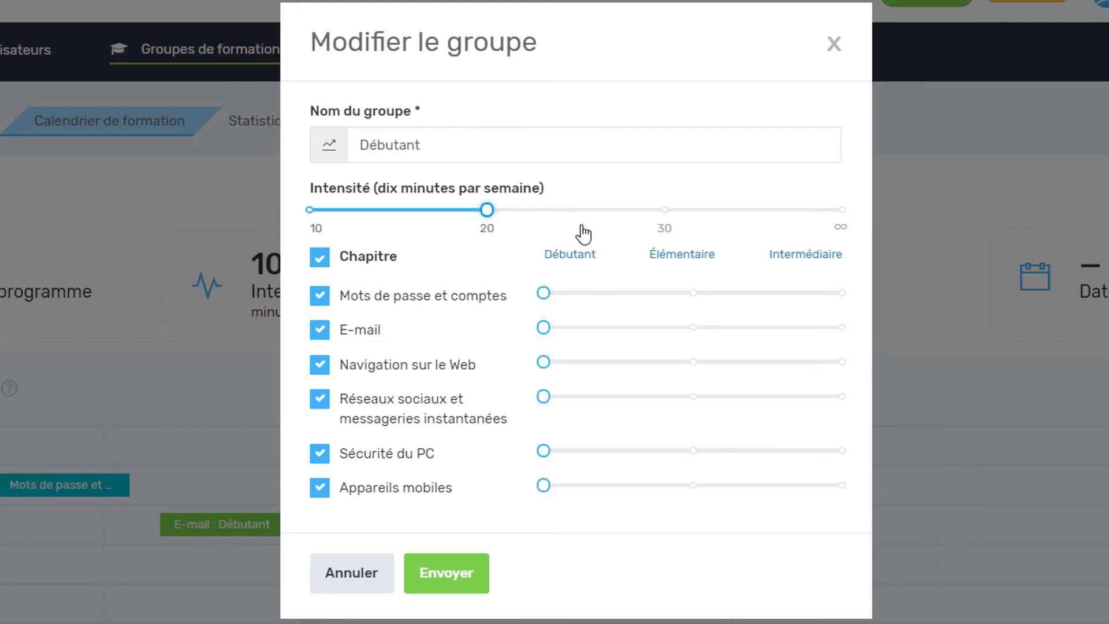
{"action": "left_click_drag", "start_coordinate": [583, 233], "coordinate": [689, 227]}
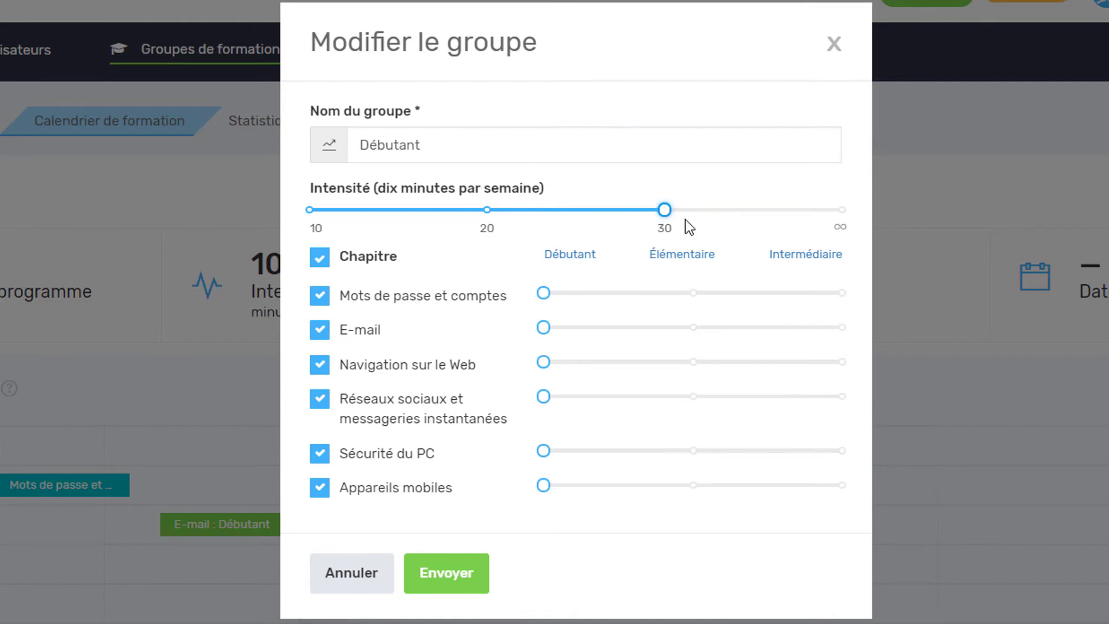
{"action": "left_click", "coordinate": [471, 583]}
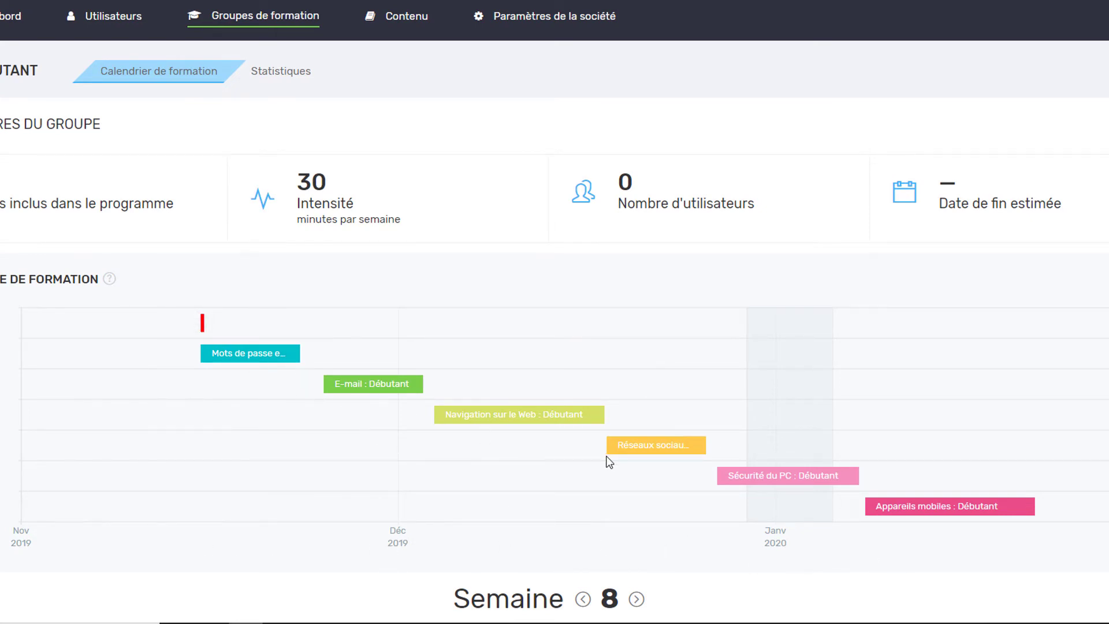
- Lower the intensity to 20 minutes and drop the Appareils mobiles and Sécurité du PC chapters
{"action": "left_click", "coordinate": [1107, 124]}
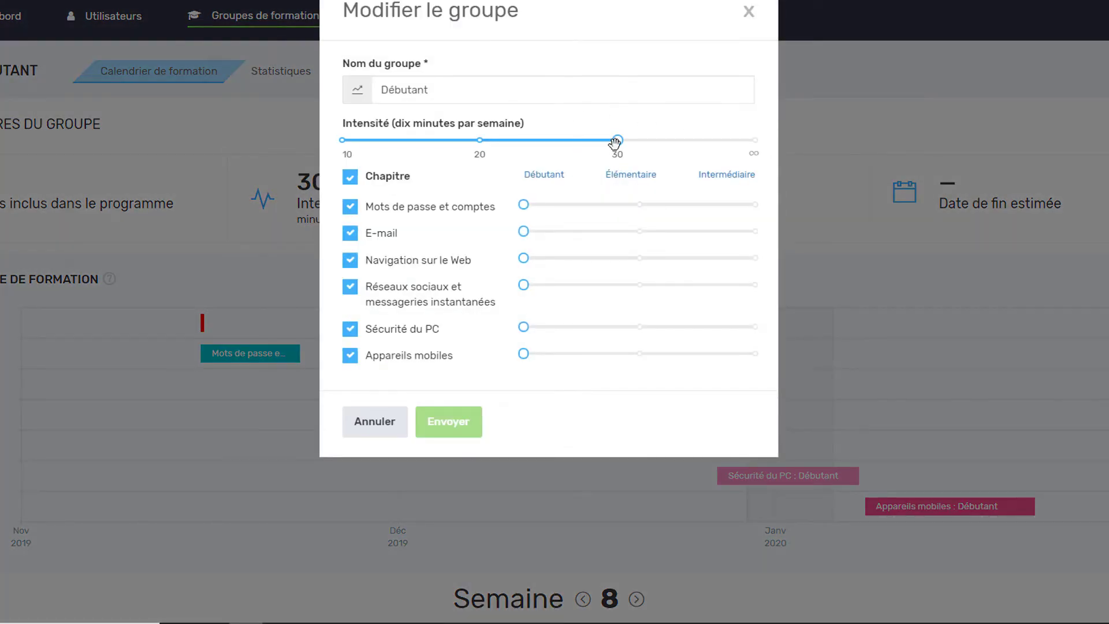
{"action": "left_click_drag", "start_coordinate": [616, 141], "coordinate": [487, 149]}
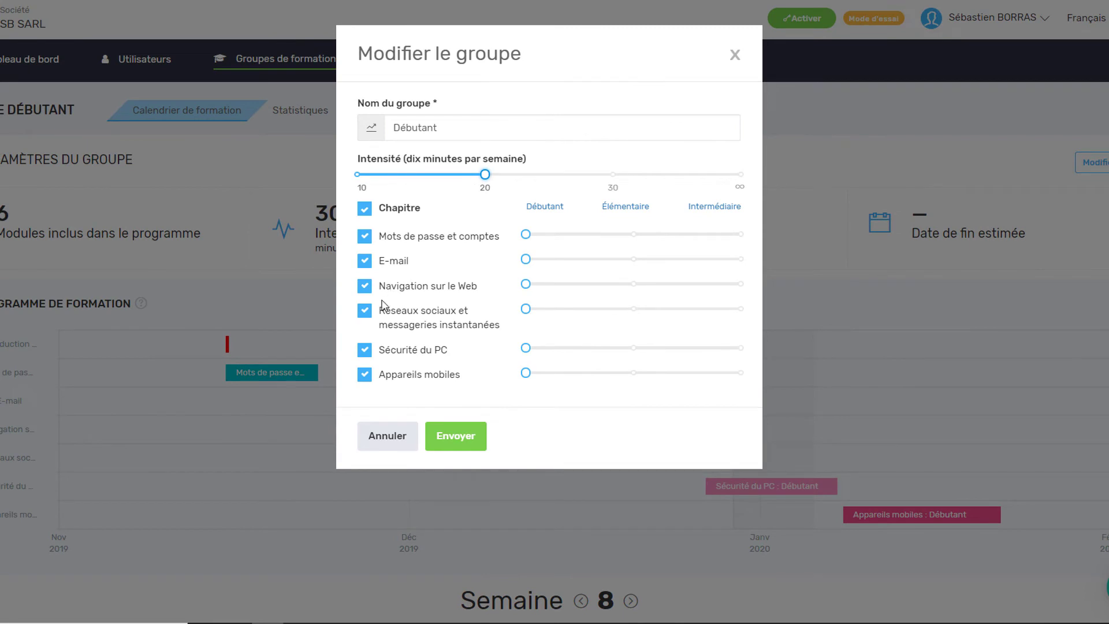
{"action": "left_click", "coordinate": [364, 375]}
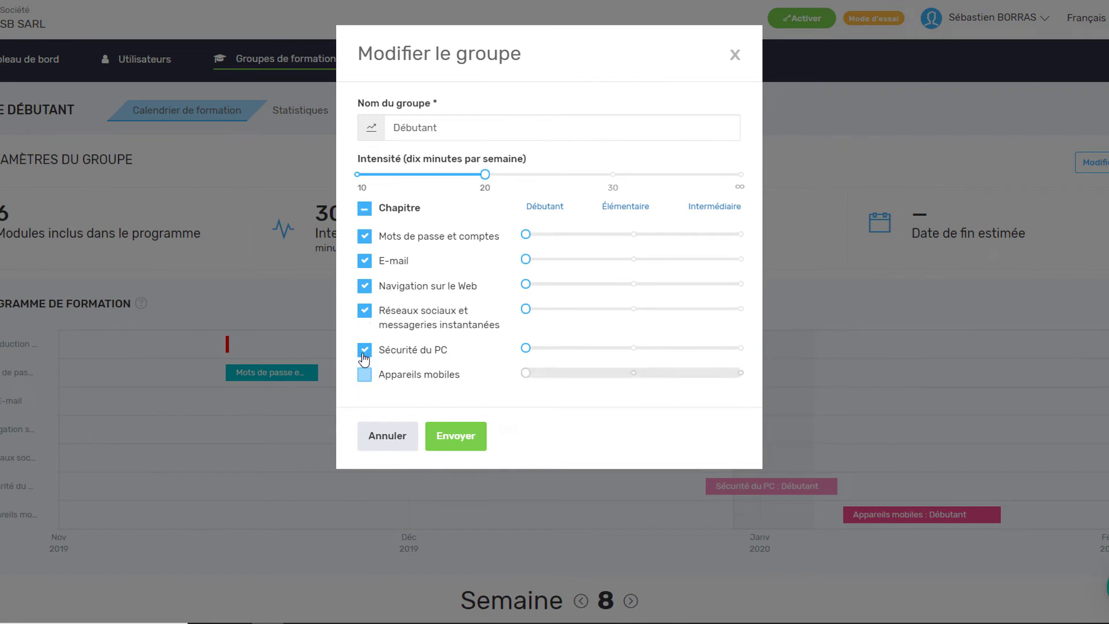
{"action": "left_click", "coordinate": [364, 350]}
{"action": "left_click", "coordinate": [450, 443]}
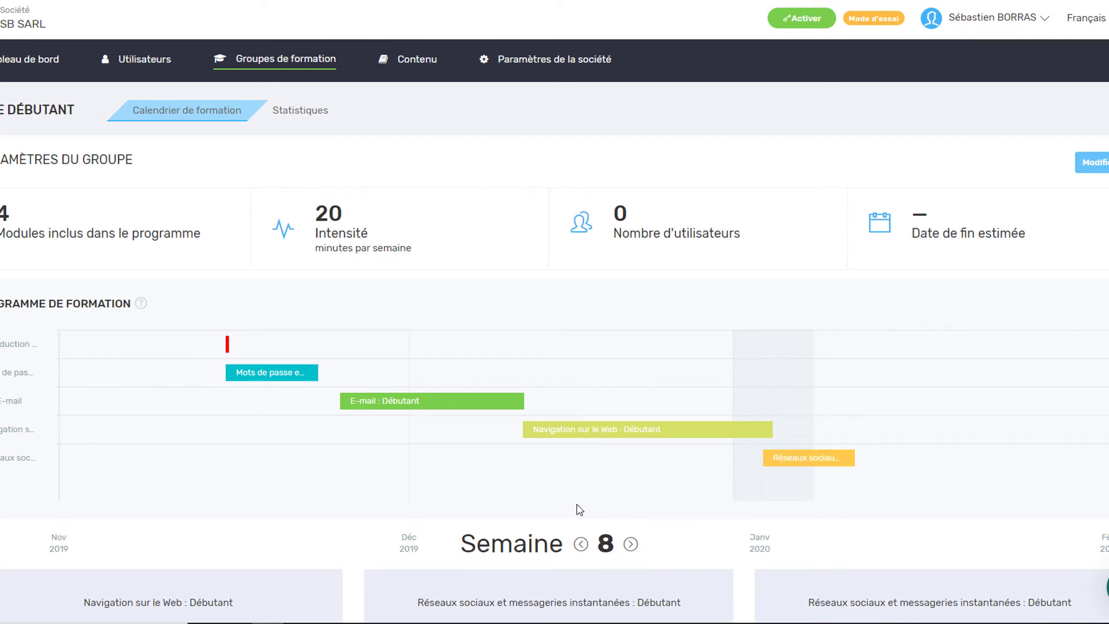
- Re-include Sécurité du PC and Appareils mobiles and set the intensity to 10 minutes weekly
{"action": "left_click", "coordinate": [1099, 167]}
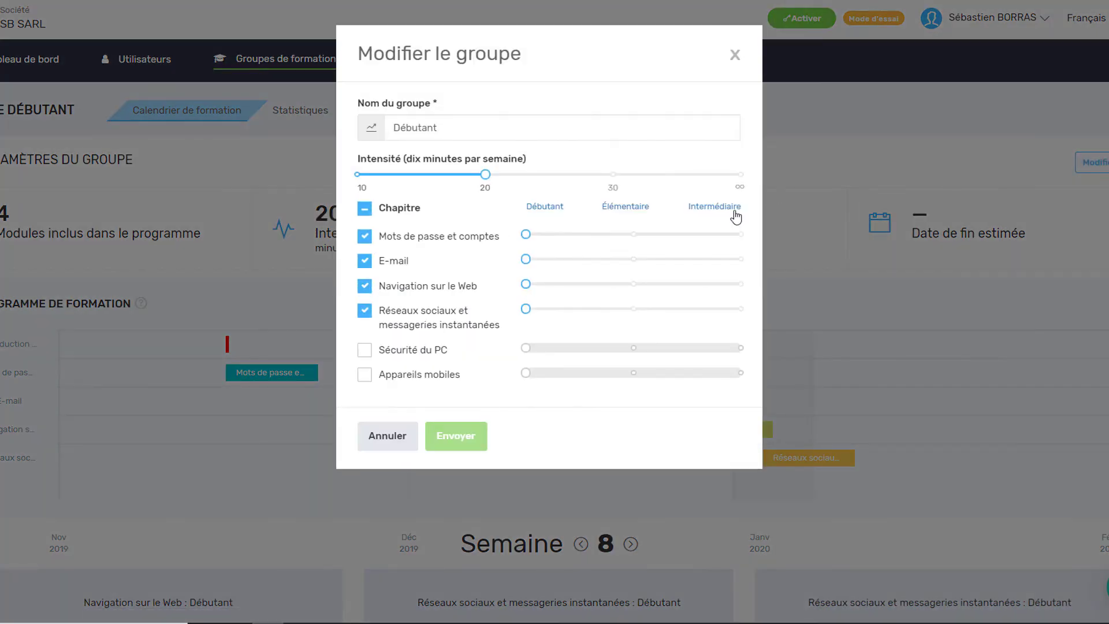
{"action": "left_click", "coordinate": [365, 351]}
{"action": "left_click", "coordinate": [364, 377]}
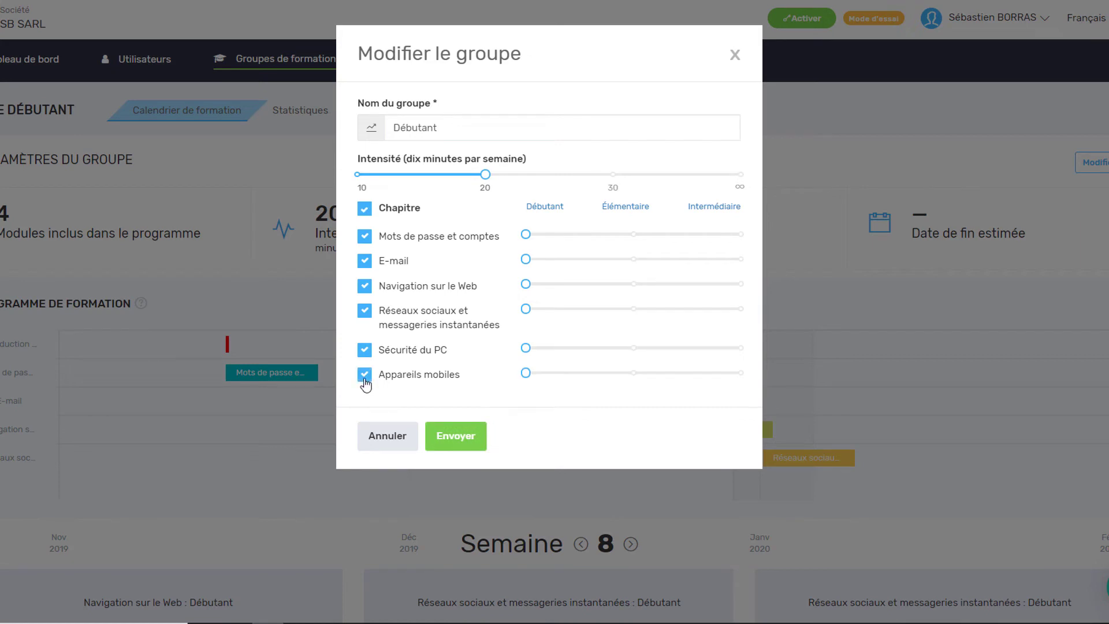
{"action": "left_click", "coordinate": [360, 175]}
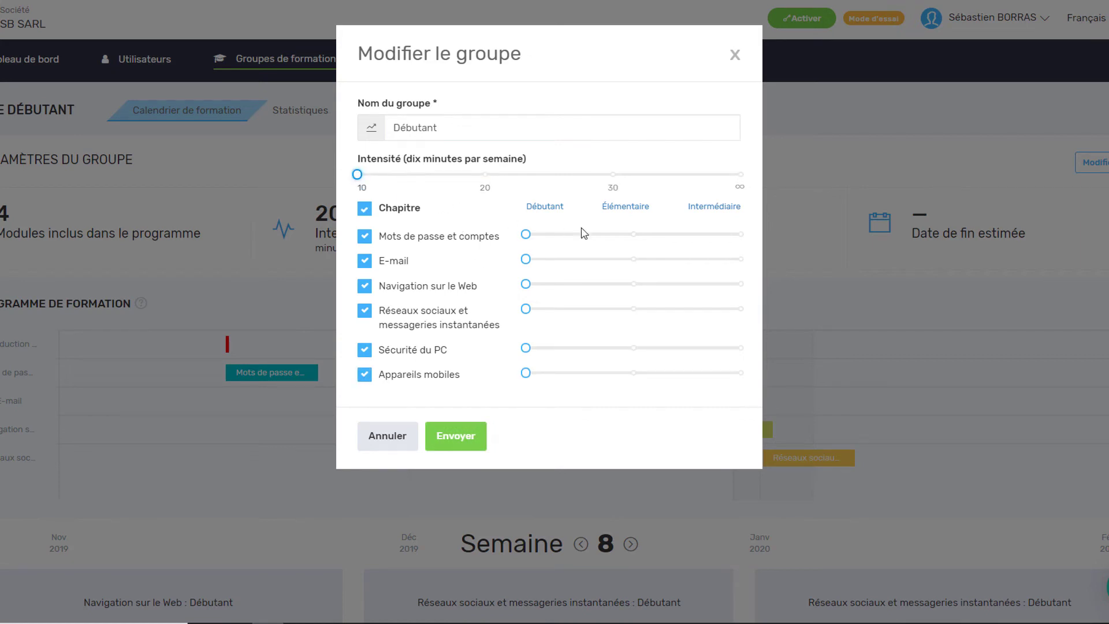
- Extend all six chapters to Intermédiaire level and save the group
{"action": "left_click", "coordinate": [740, 234]}
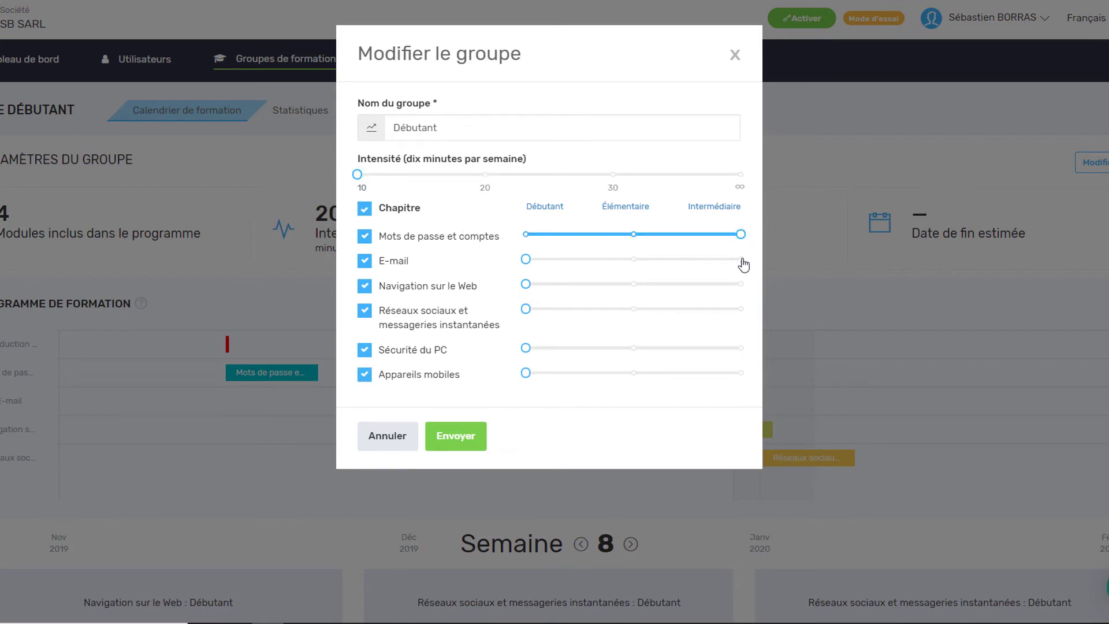
{"action": "left_click", "coordinate": [740, 259]}
{"action": "left_click", "coordinate": [740, 284]}
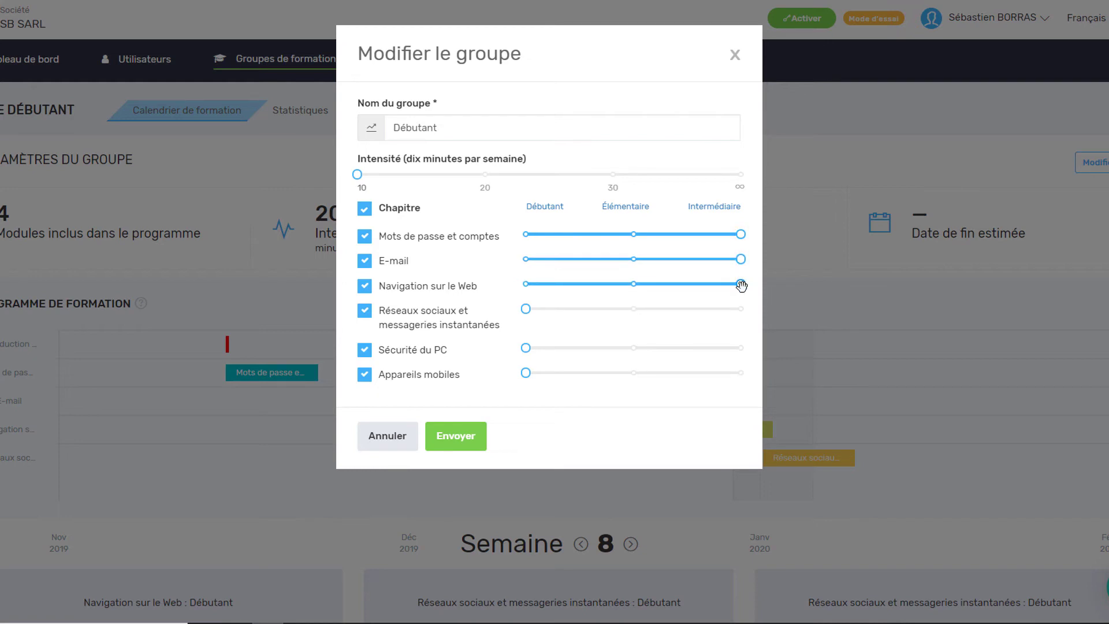
{"action": "left_click", "coordinate": [740, 348]}
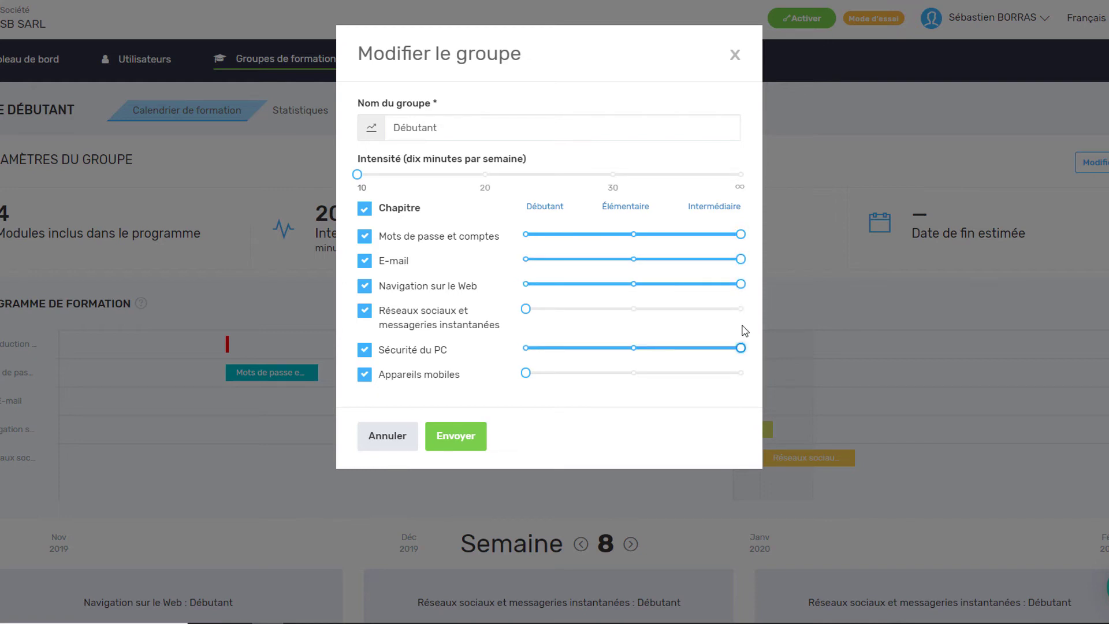
{"action": "left_click", "coordinate": [740, 309]}
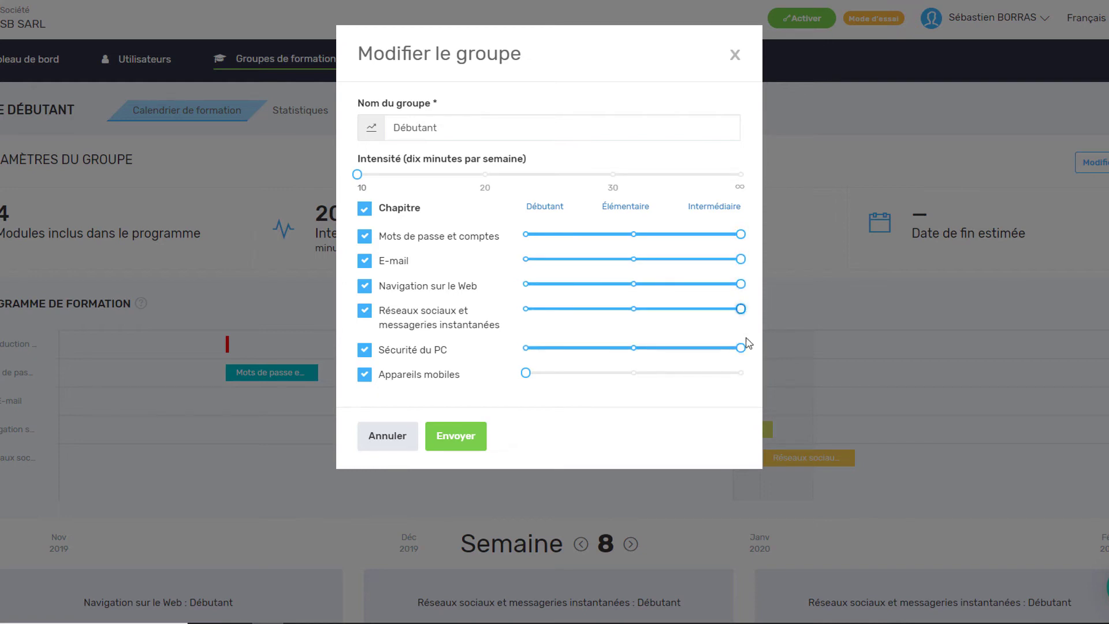
{"action": "left_click", "coordinate": [741, 374]}
{"action": "left_click", "coordinate": [454, 436]}
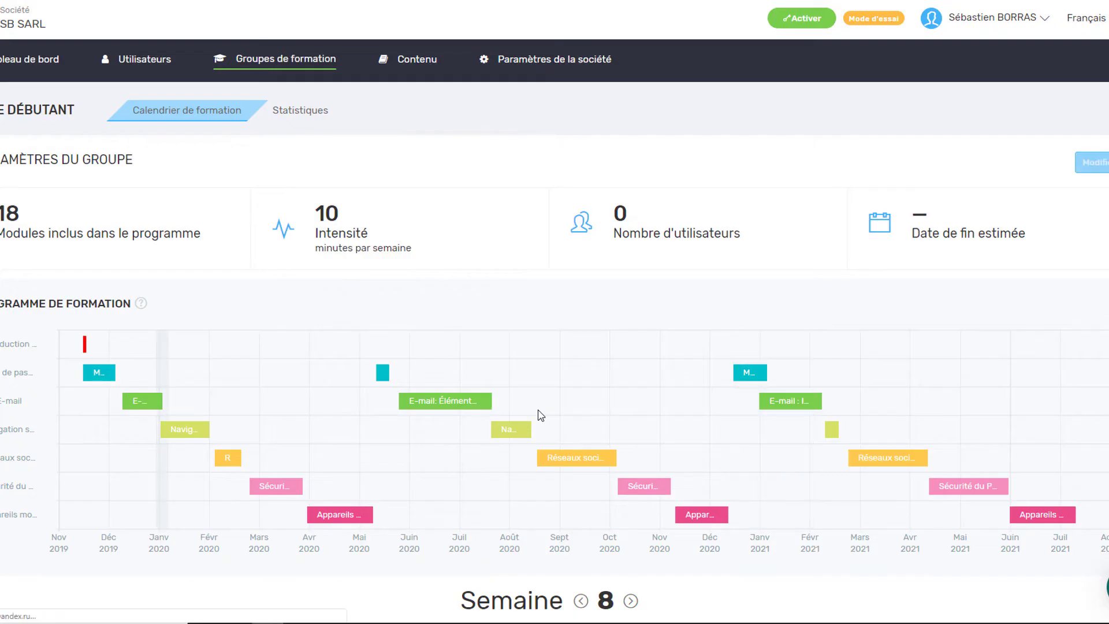
{"action": "scroll", "coordinate": [540, 415], "scroll_direction": "down", "scroll_amount": 2}
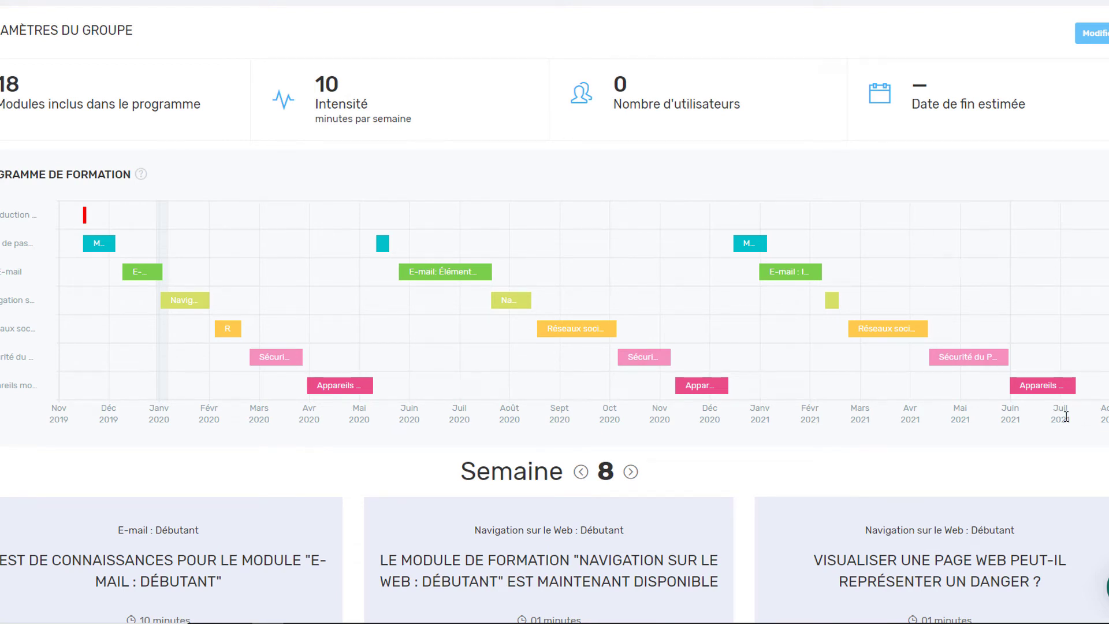
{"action": "scroll", "coordinate": [745, 481], "scroll_direction": "up", "scroll_amount": 2}
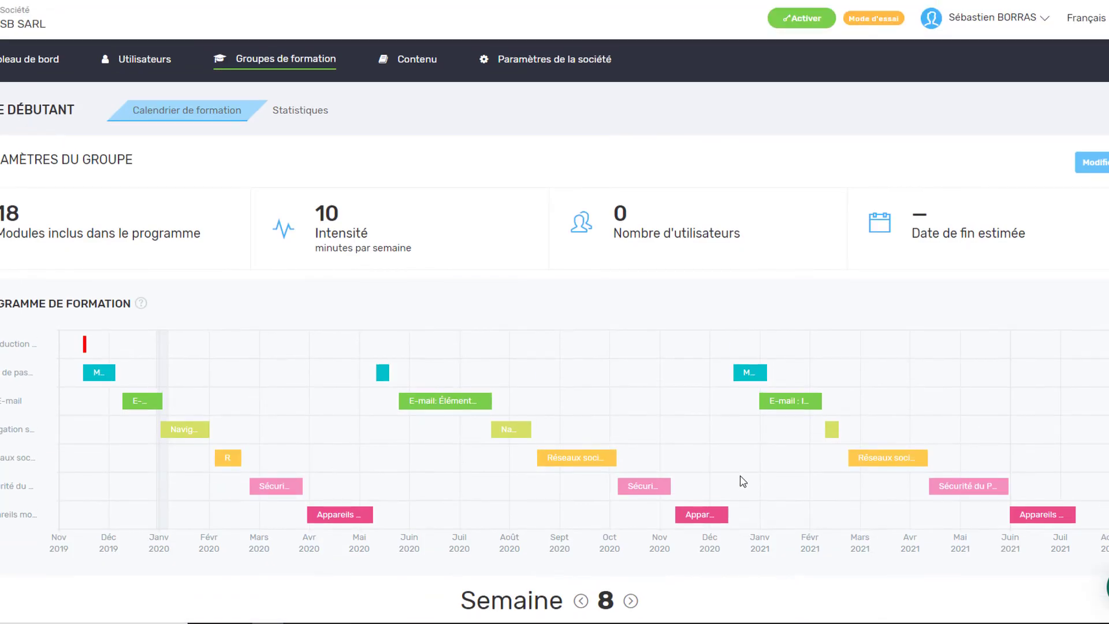
- Reset all six chapter sliders to Débutant level and save the group
{"action": "left_click", "coordinate": [1091, 163]}
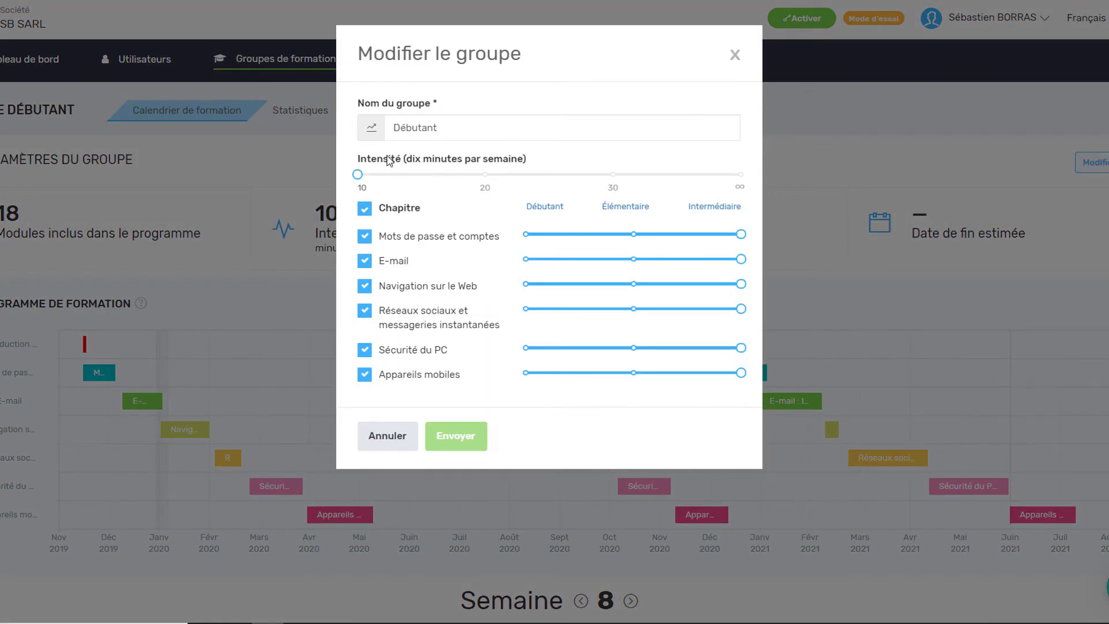
{"action": "left_click", "coordinate": [526, 234]}
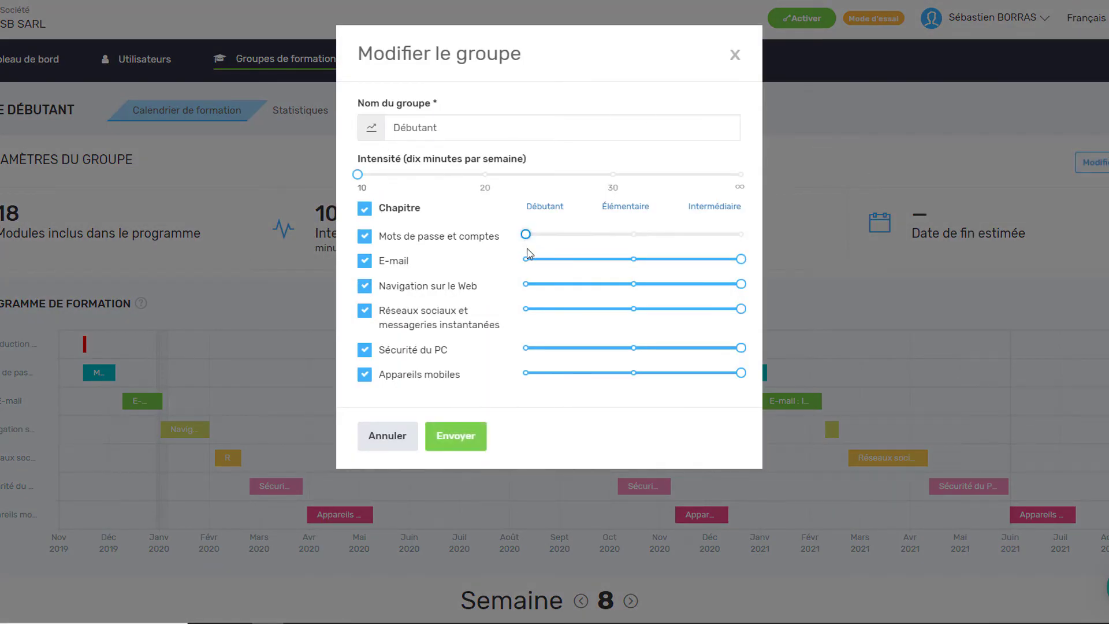
{"action": "left_click", "coordinate": [525, 259]}
{"action": "left_click", "coordinate": [525, 283]}
{"action": "left_click", "coordinate": [526, 309]}
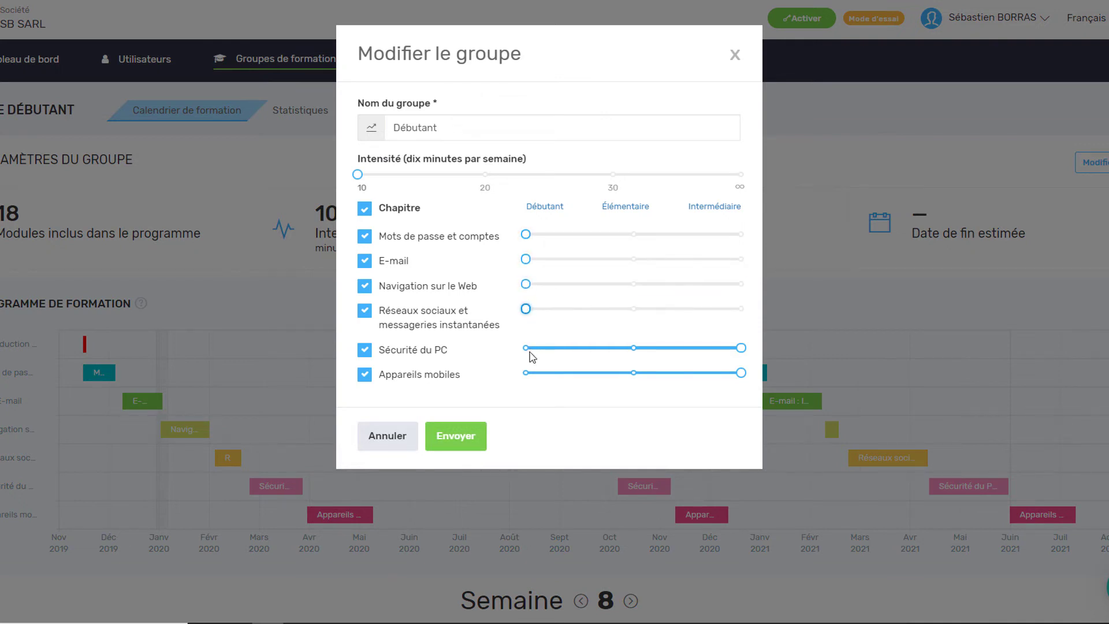
{"action": "left_click", "coordinate": [526, 349]}
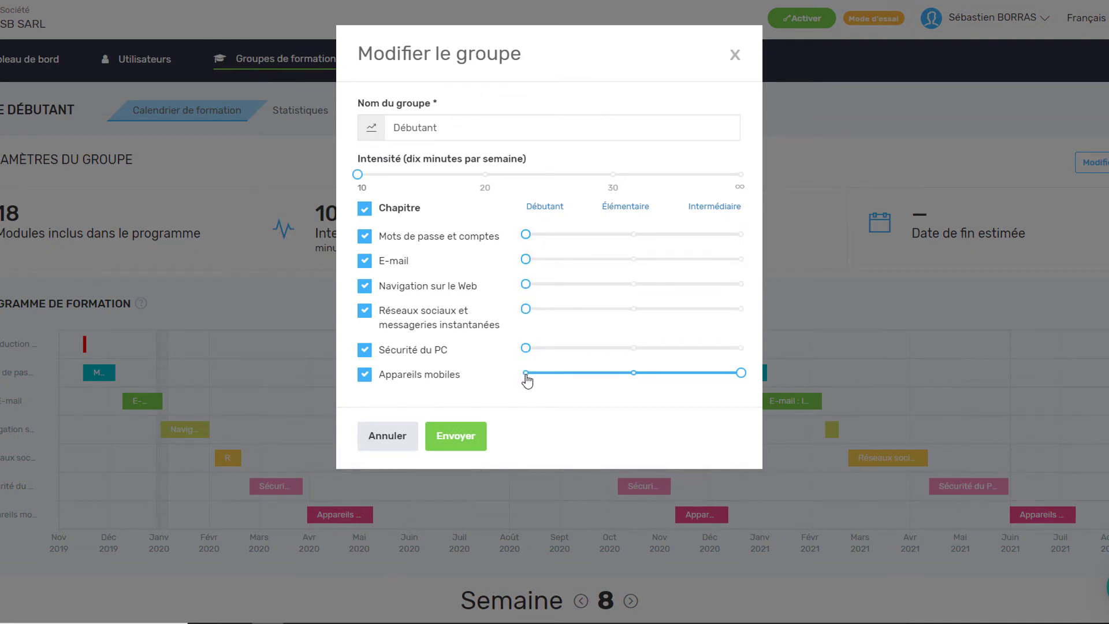
{"action": "left_click", "coordinate": [526, 373]}
{"action": "left_click", "coordinate": [453, 439]}
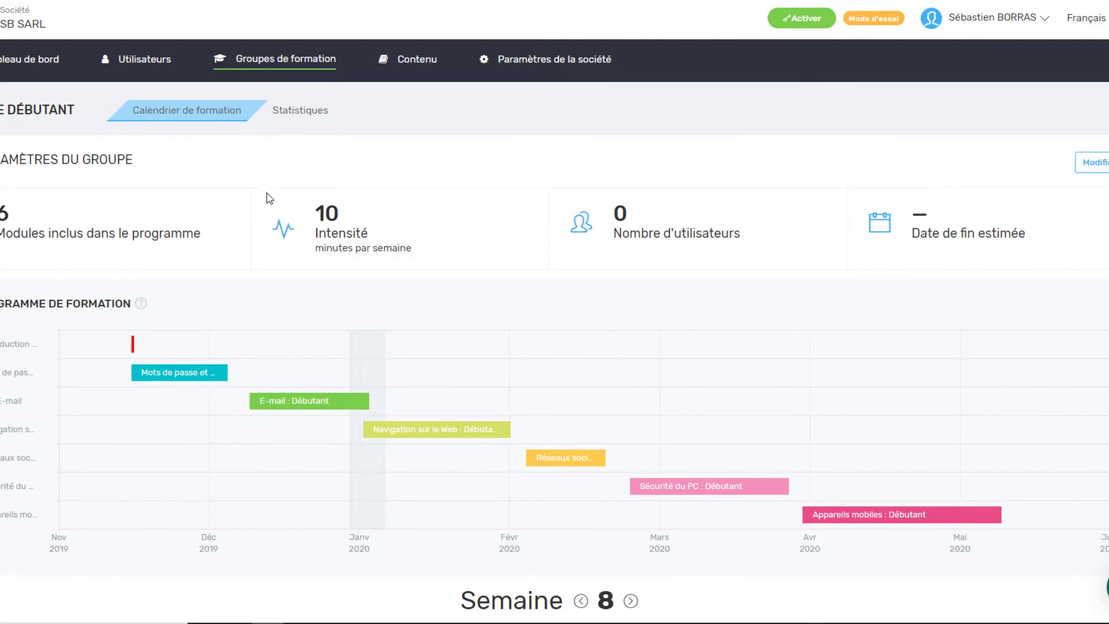
{"action": "left_click", "coordinate": [418, 68]}
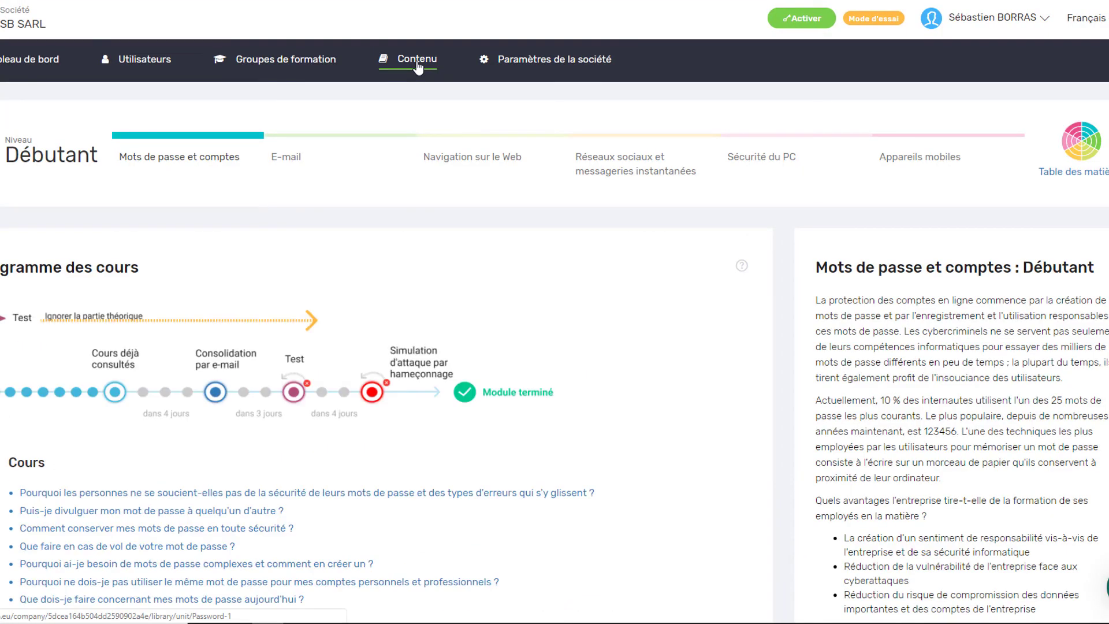
- Browse the E-mail, Navigation sur le Web, Réseaux sociaux and Mots de passe chapter courses in Contenu
{"action": "scroll", "coordinate": [335, 298], "scroll_direction": "down", "scroll_amount": 5}
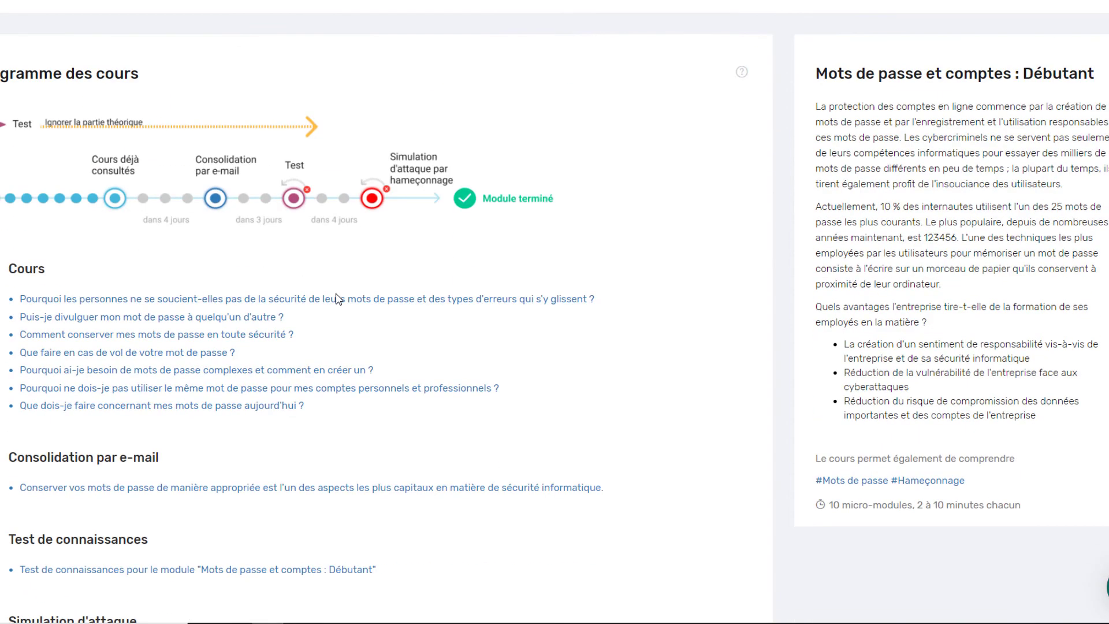
{"action": "scroll", "coordinate": [338, 301], "scroll_direction": "up", "scroll_amount": 5}
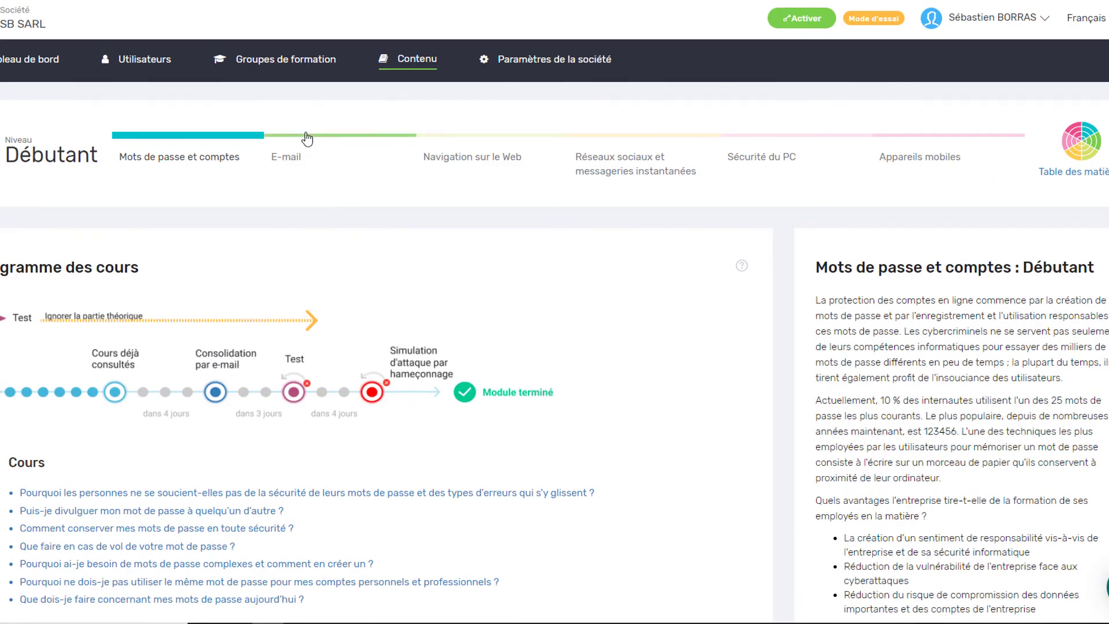
{"action": "left_click", "coordinate": [315, 137]}
{"action": "left_click", "coordinate": [473, 145]}
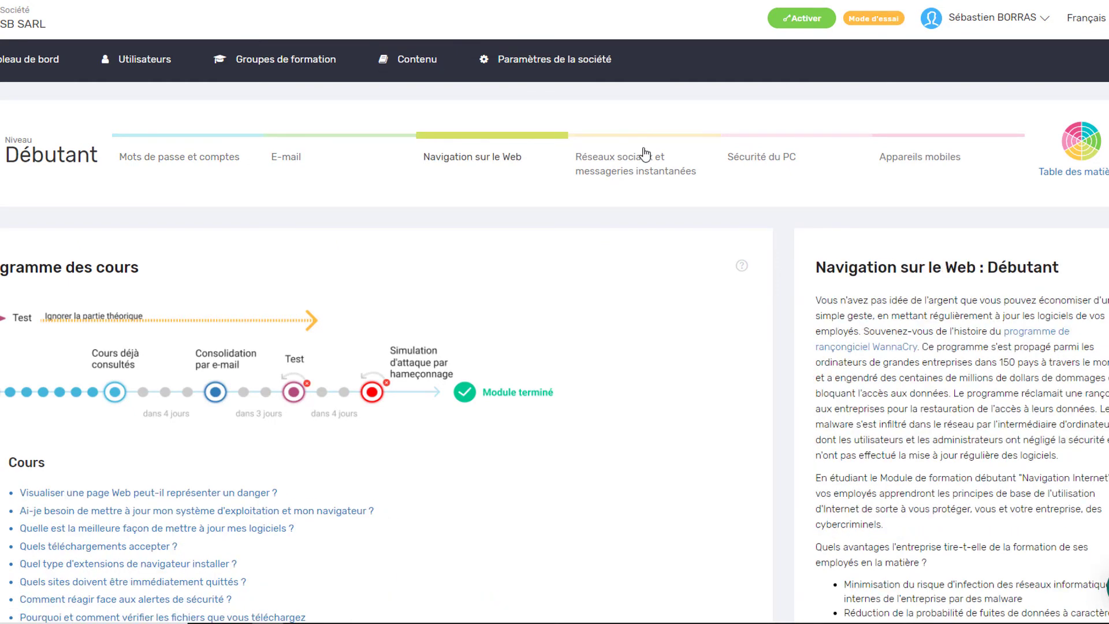
{"action": "left_click", "coordinate": [675, 147]}
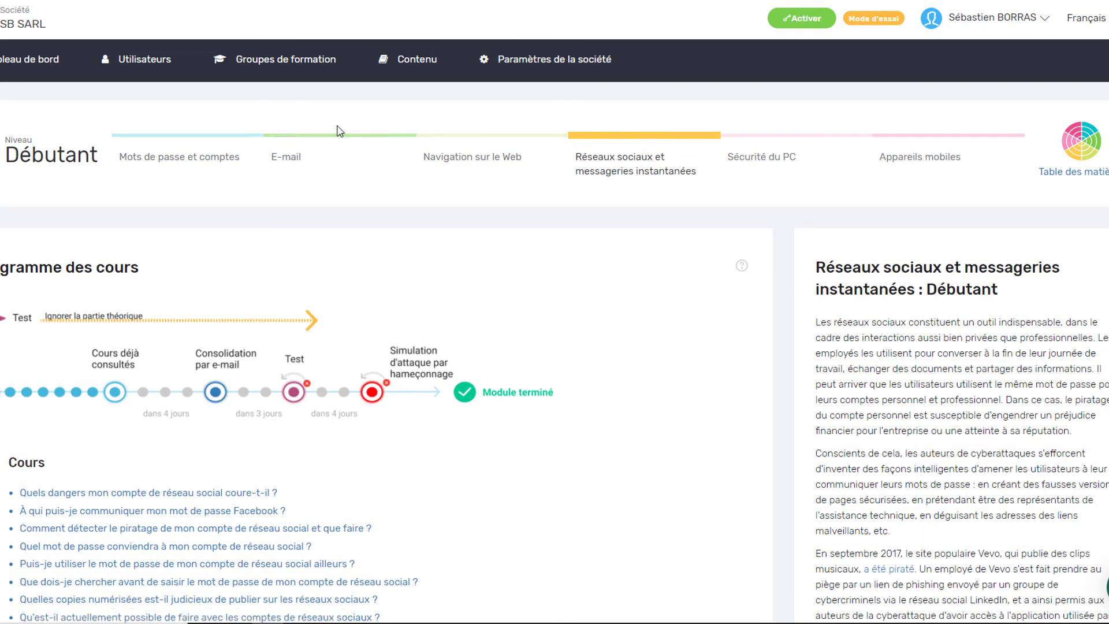
{"action": "left_click_drag", "start_coordinate": [359, 117], "coordinate": [349, 140]}
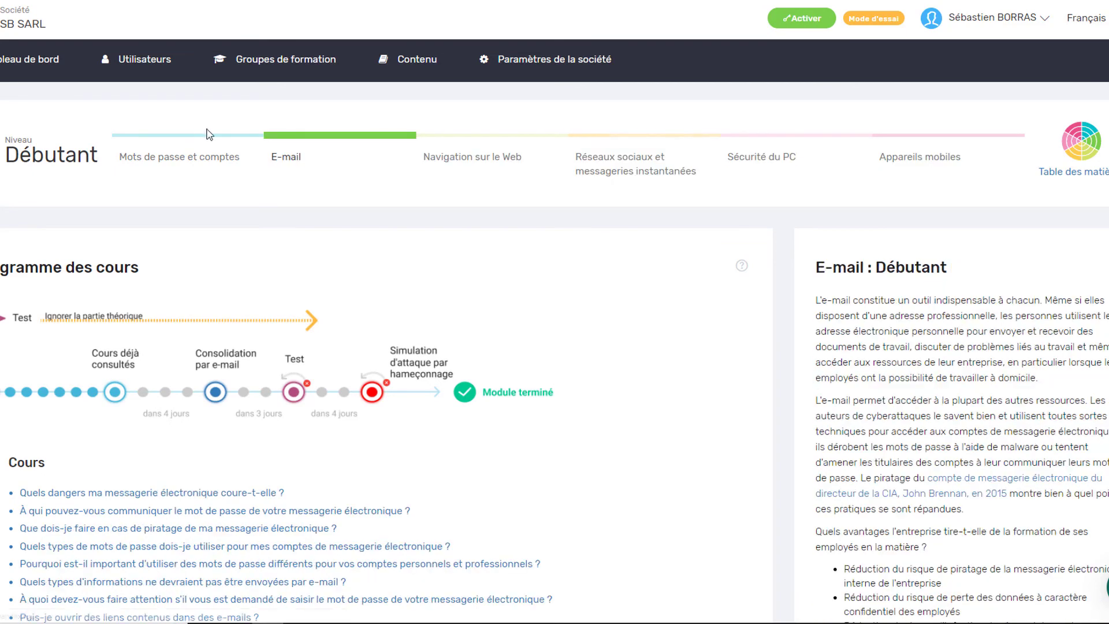
{"action": "left_click", "coordinate": [186, 136]}
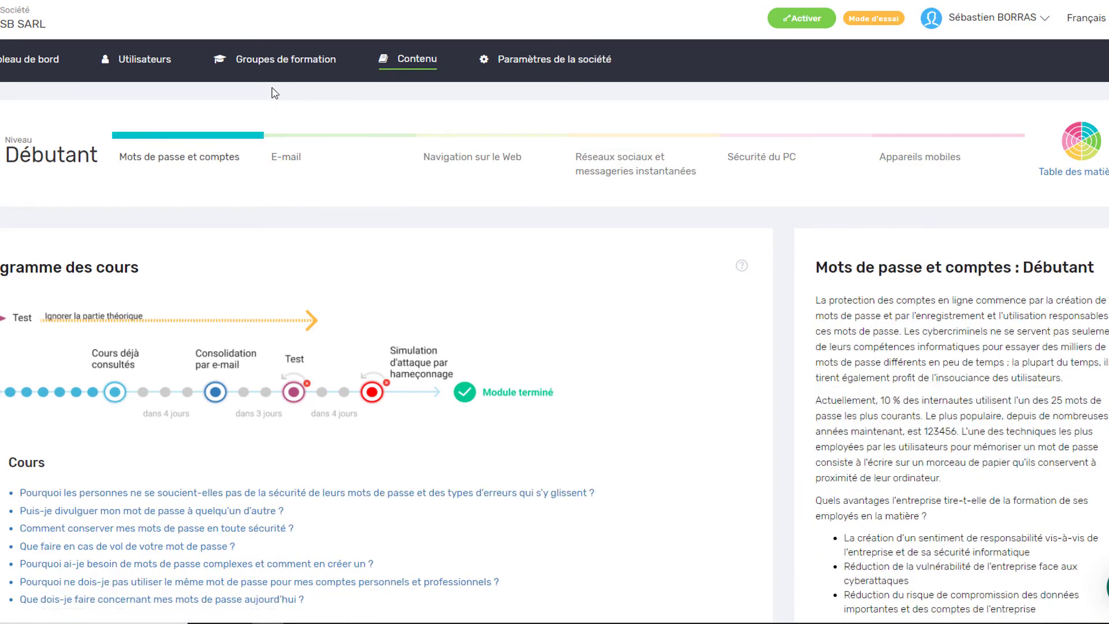
{"action": "left_click", "coordinate": [219, 64]}
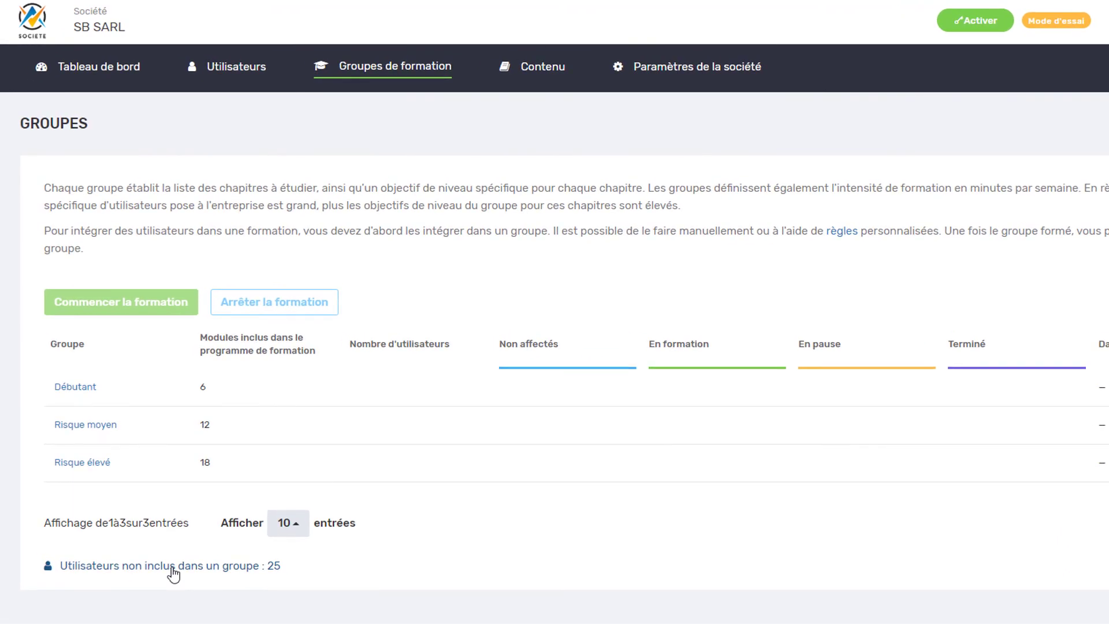
- Select the first five users under 'Utilisateurs non inclus dans un groupe'
{"action": "left_click", "coordinate": [172, 566]}
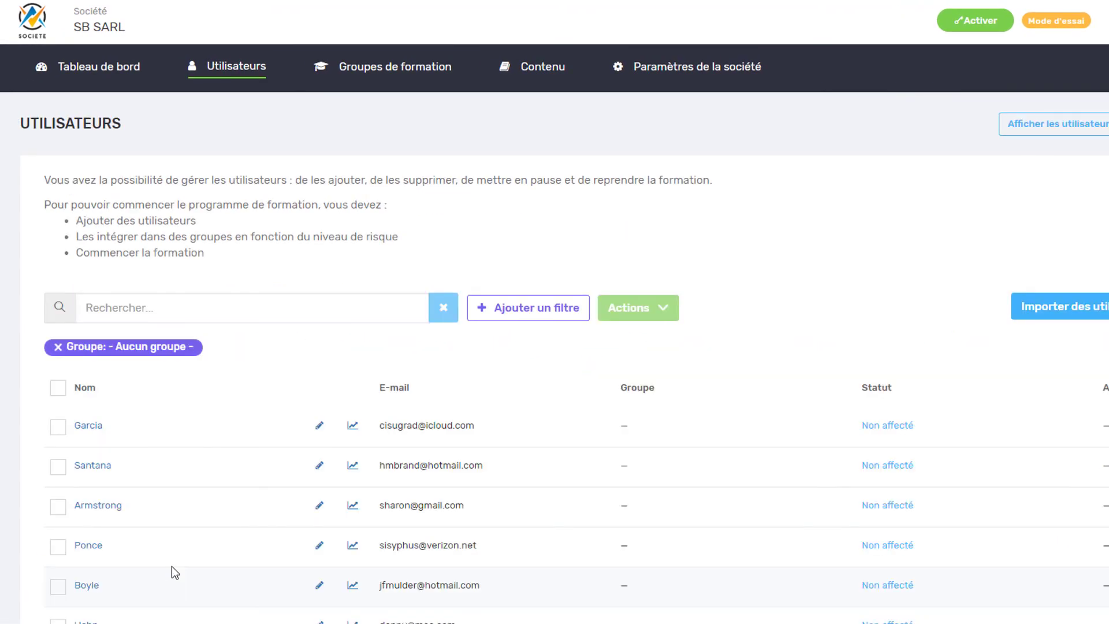
{"action": "scroll", "coordinate": [172, 566], "scroll_direction": "down", "scroll_amount": 1}
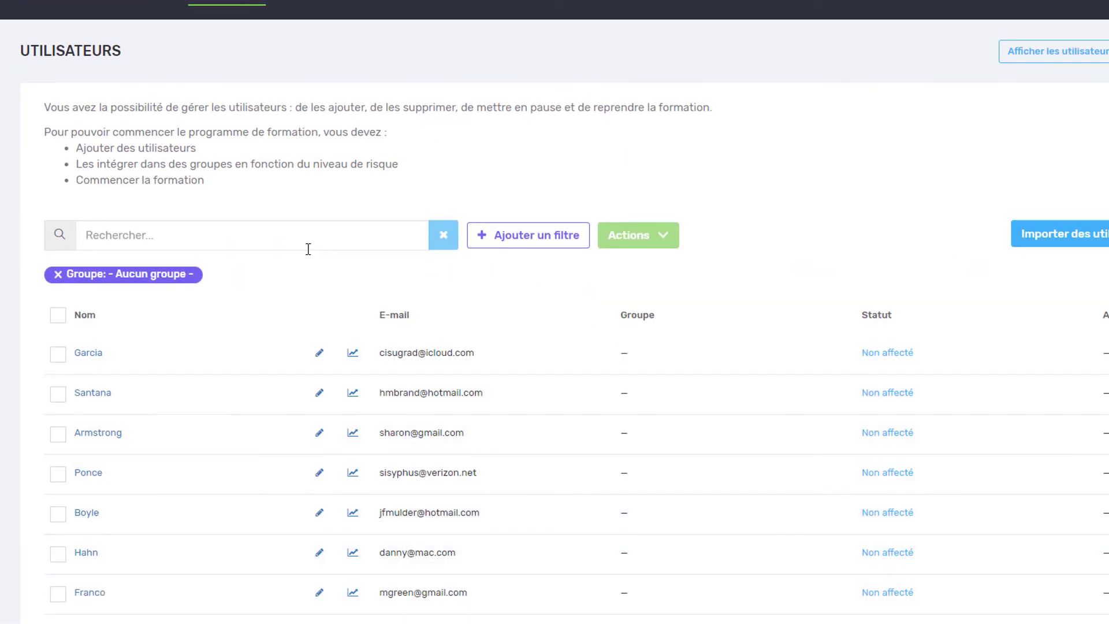
{"action": "scroll", "coordinate": [113, 414], "scroll_direction": "up", "scroll_amount": 1}
{"action": "left_click", "coordinate": [59, 387]}
{"action": "left_click", "coordinate": [59, 387]}
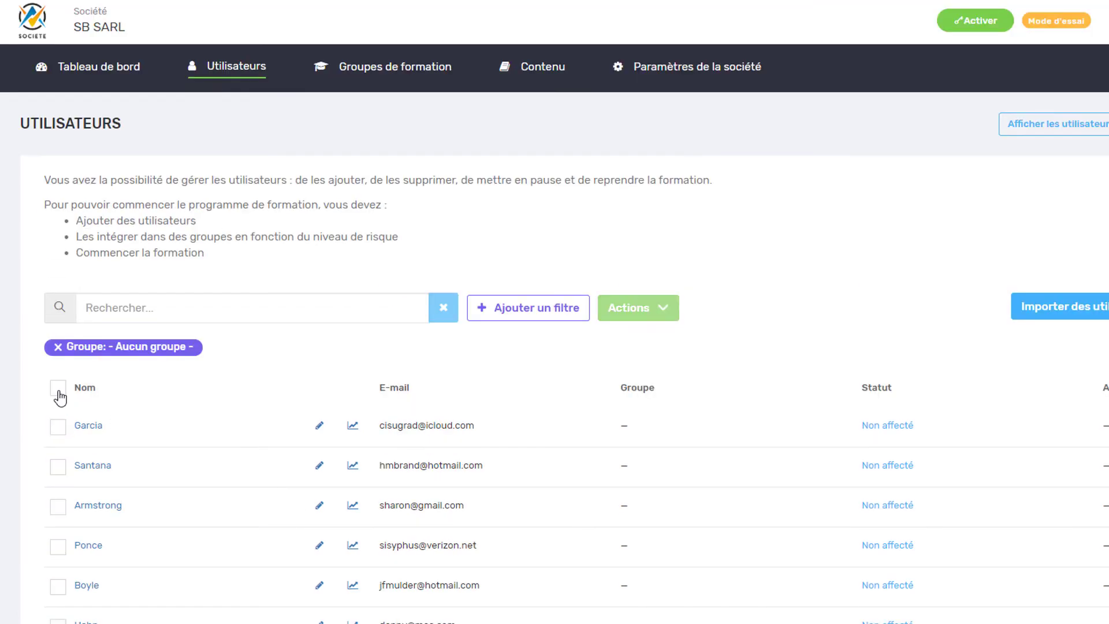
{"action": "scroll", "coordinate": [69, 381], "scroll_direction": "down", "scroll_amount": 2}
{"action": "left_click", "coordinate": [58, 282]}
{"action": "left_click", "coordinate": [57, 322]}
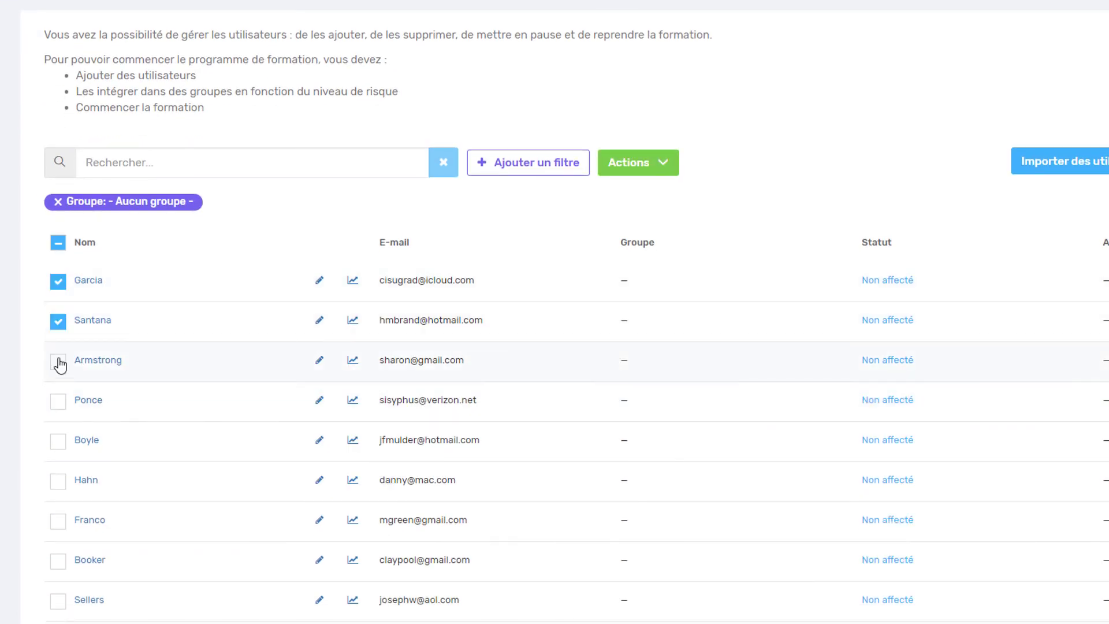
{"action": "left_click", "coordinate": [57, 362]}
{"action": "left_click", "coordinate": [58, 401]}
{"action": "left_click", "coordinate": [58, 443]}
- Move the selected users to the Débutant group via Actions > Déplacer vers un groupe
{"action": "left_click", "coordinate": [628, 171]}
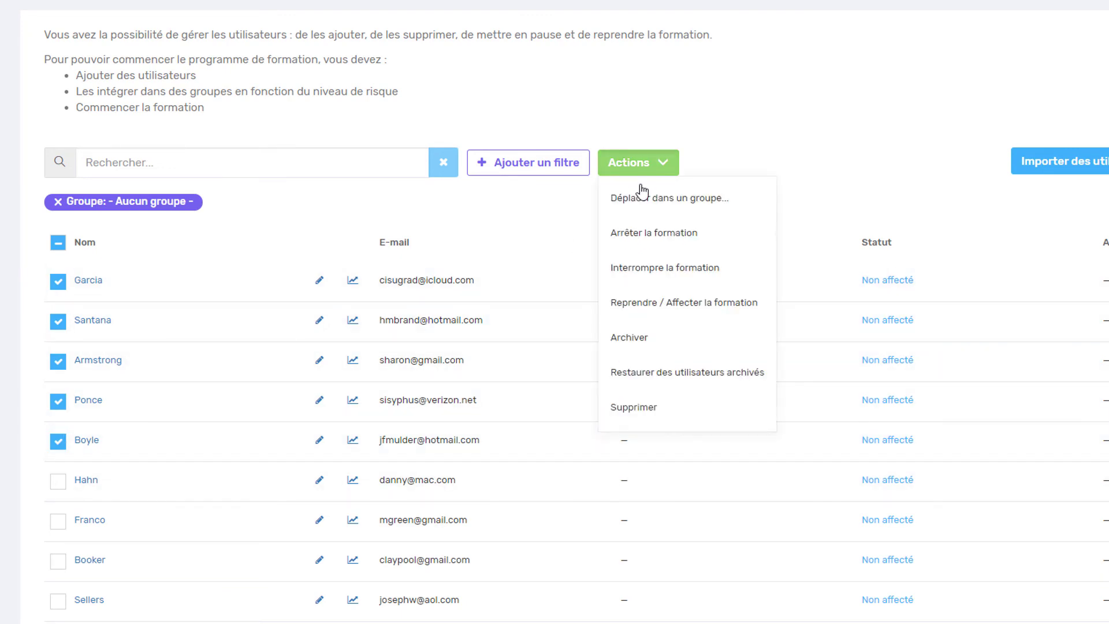
{"action": "left_click", "coordinate": [645, 197]}
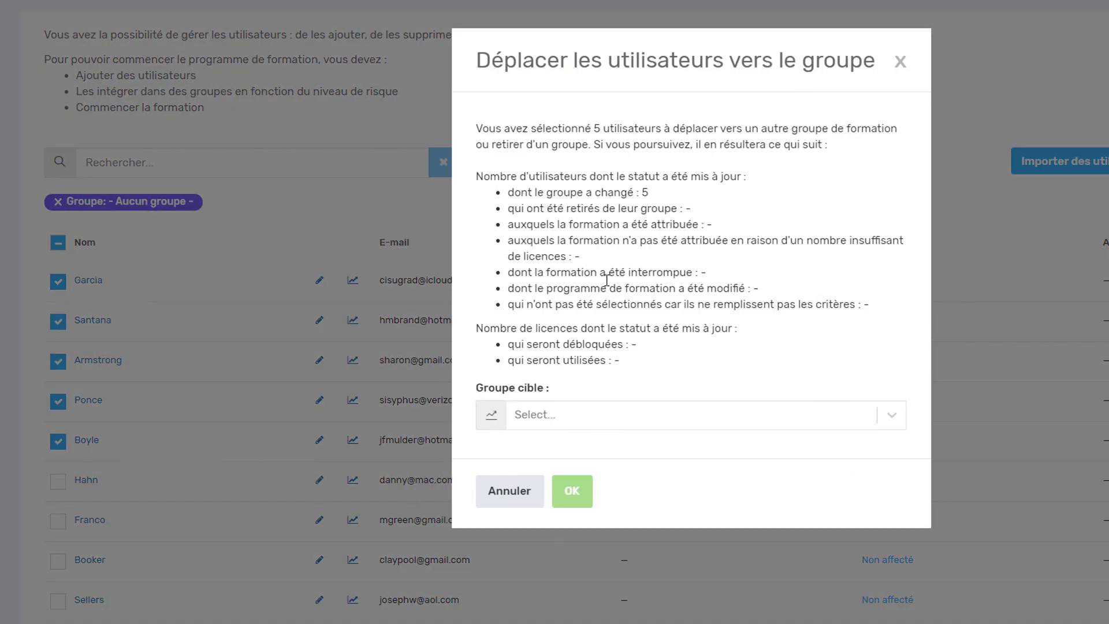
{"action": "left_click", "coordinate": [587, 416]}
{"action": "left_click", "coordinate": [565, 476]}
{"action": "left_click", "coordinate": [563, 478]}
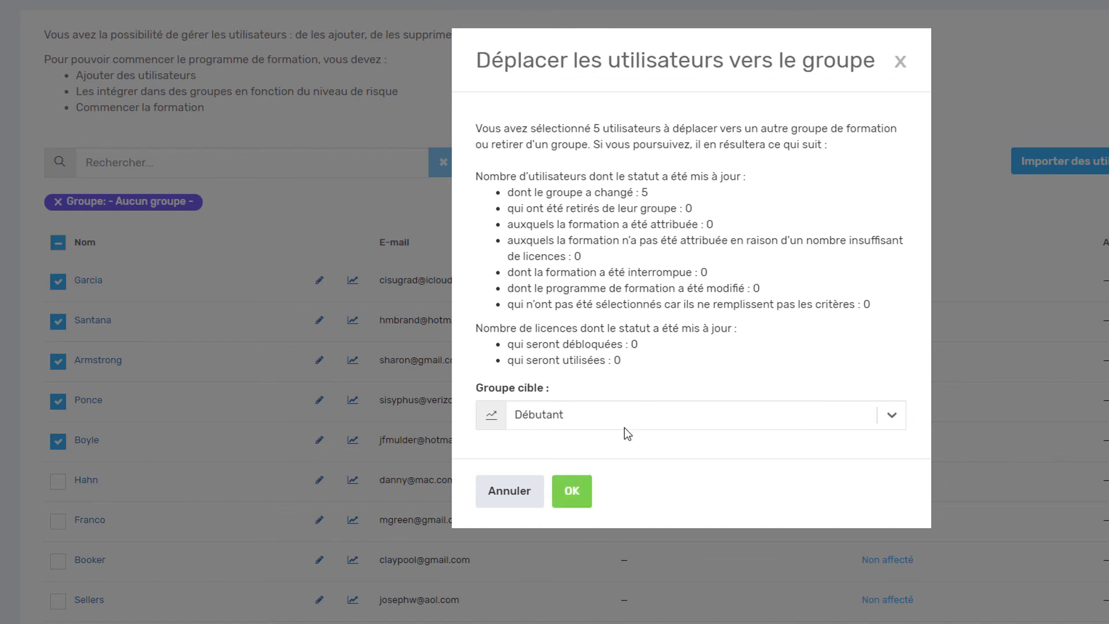
{"action": "left_click", "coordinate": [571, 491]}
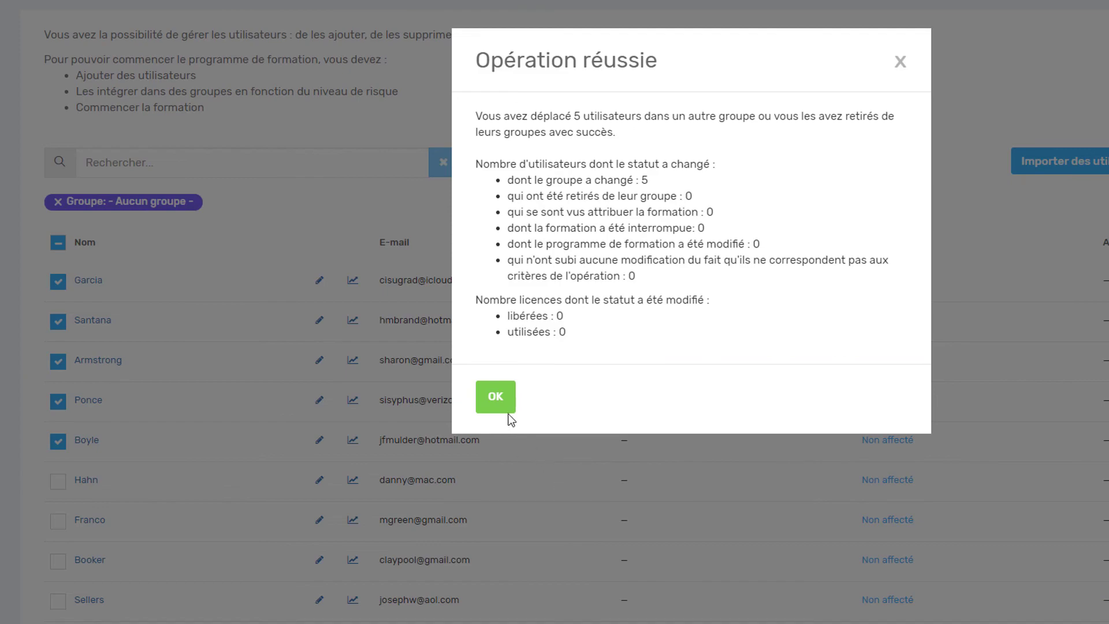
{"action": "left_click", "coordinate": [495, 398]}
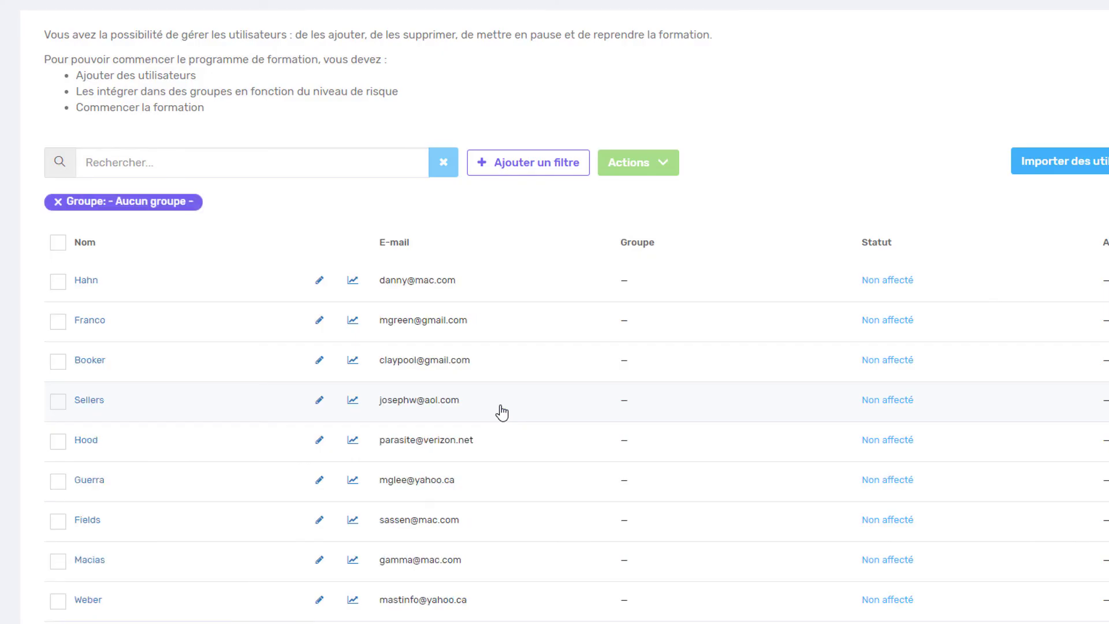
{"action": "scroll", "coordinate": [501, 412], "scroll_direction": "up", "scroll_amount": 3}
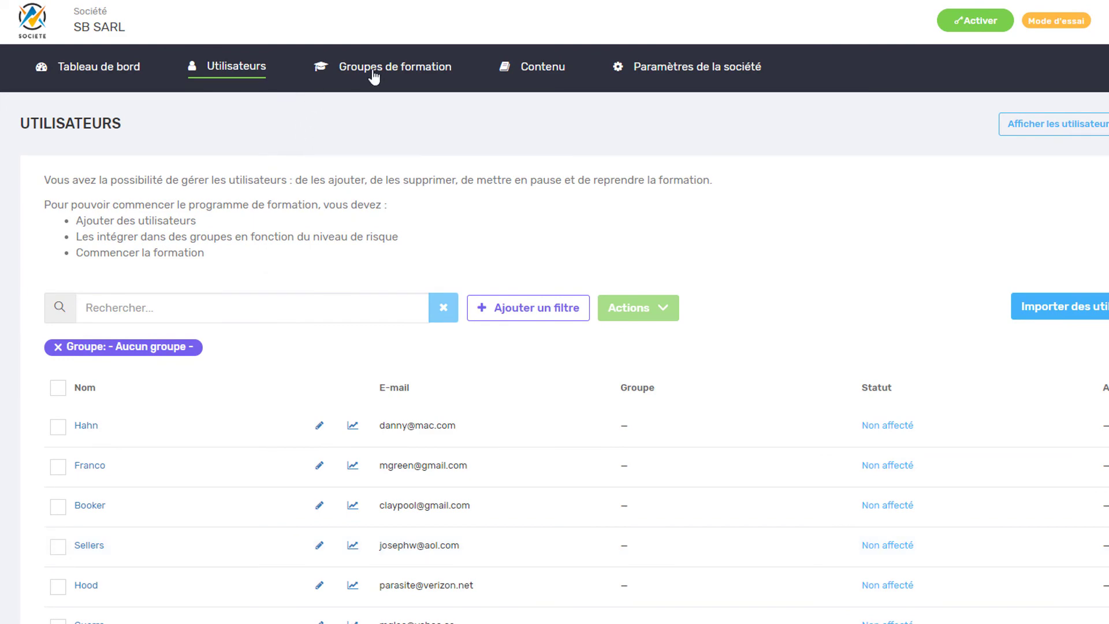
- From Groupes de formation, launch Débutant's training with start date 18/11/2019
{"action": "left_click", "coordinate": [374, 75]}
{"action": "scroll", "coordinate": [322, 174], "scroll_direction": "down", "scroll_amount": 1}
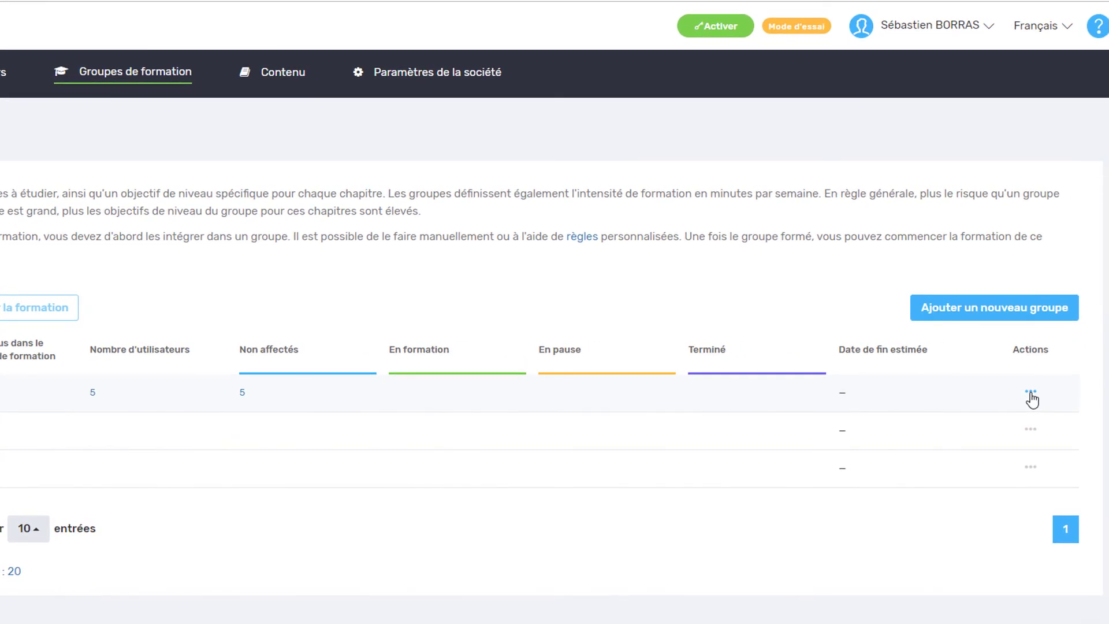
{"action": "left_click", "coordinate": [1031, 393]}
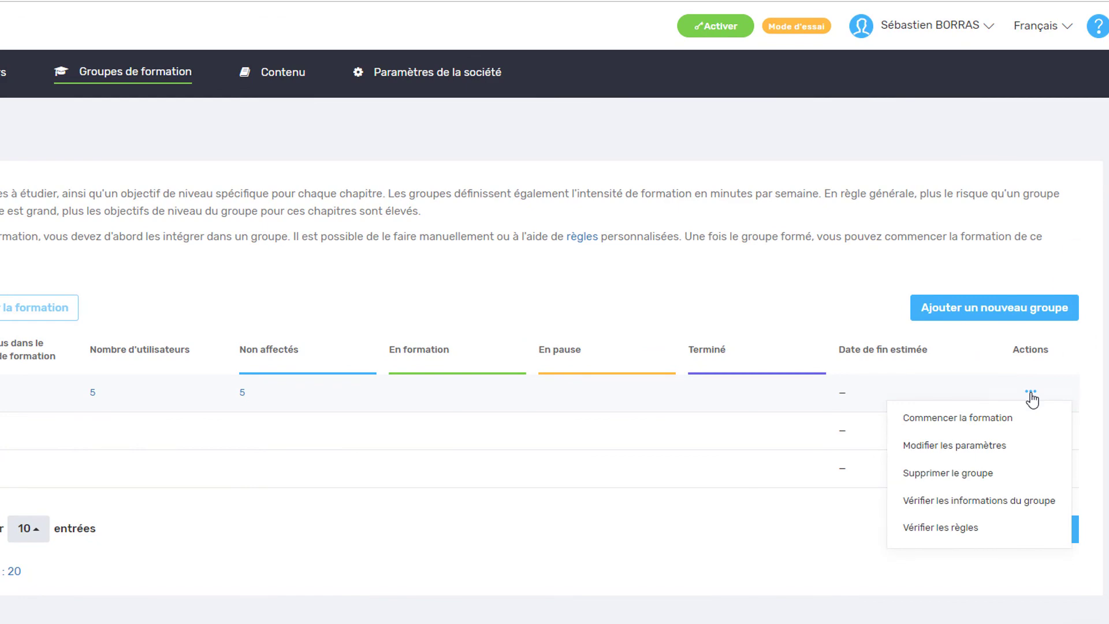
{"action": "left_click", "coordinate": [991, 419]}
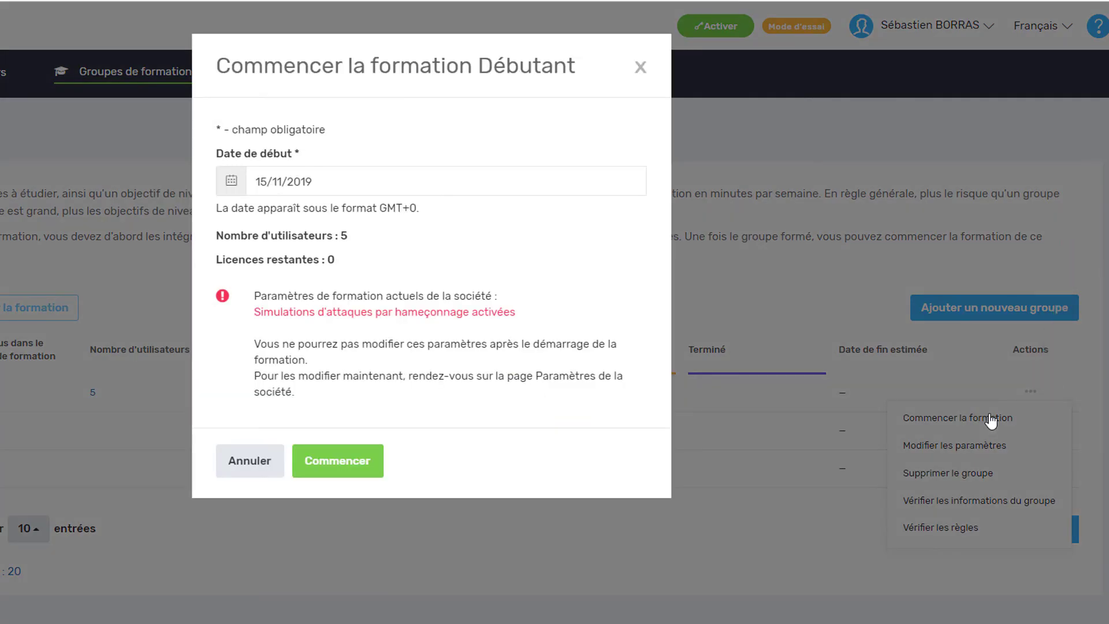
{"action": "left_click", "coordinate": [301, 182]}
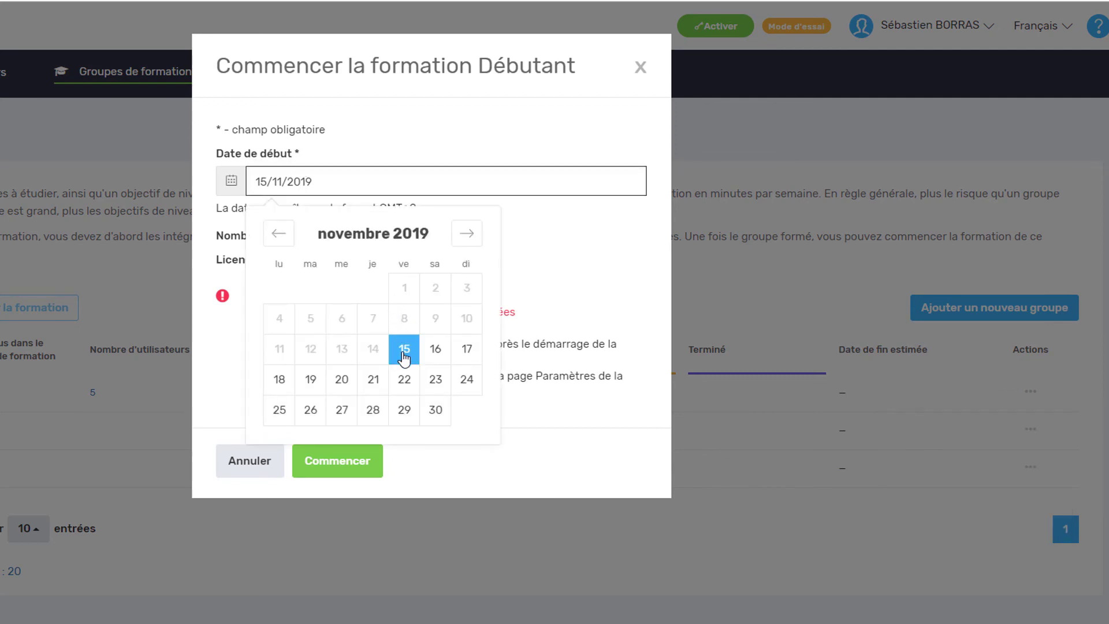
{"action": "left_click", "coordinate": [278, 383]}
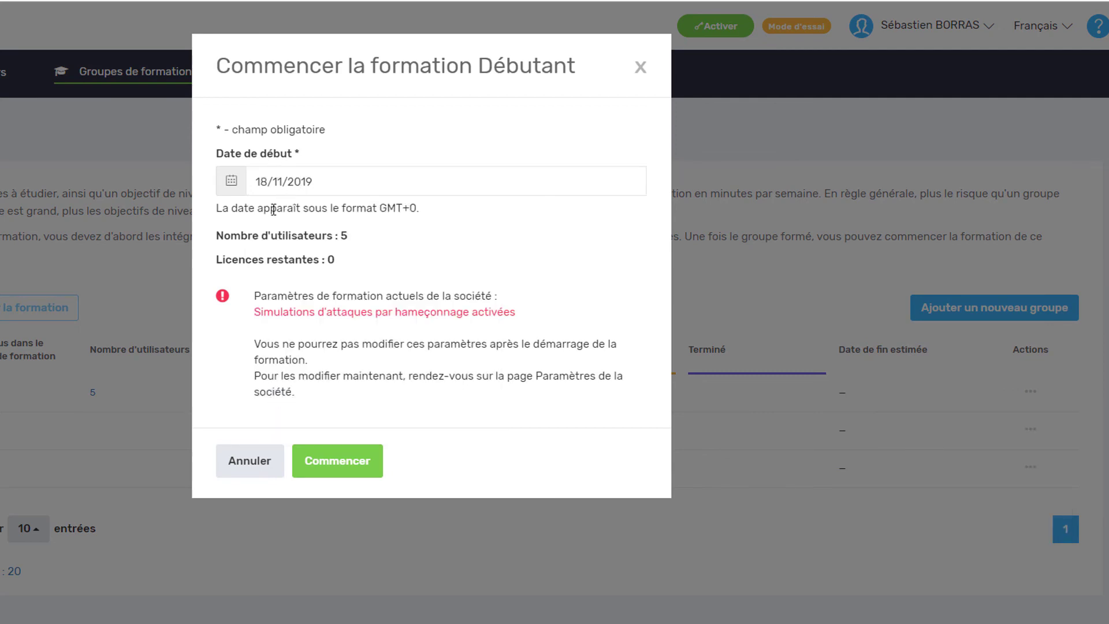
{"action": "left_click", "coordinate": [343, 462]}
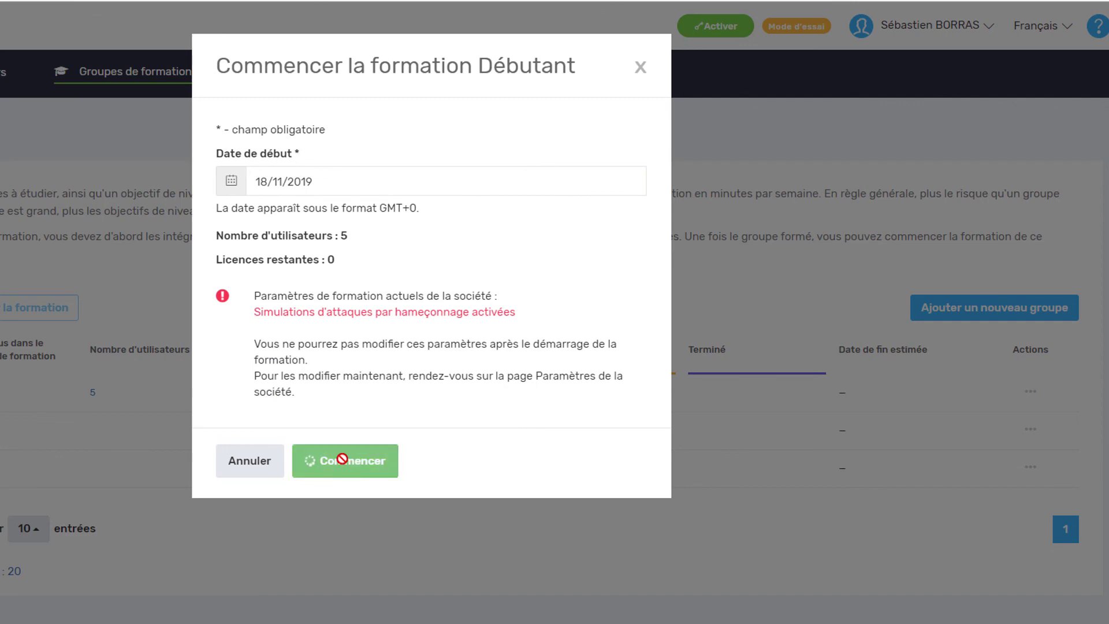